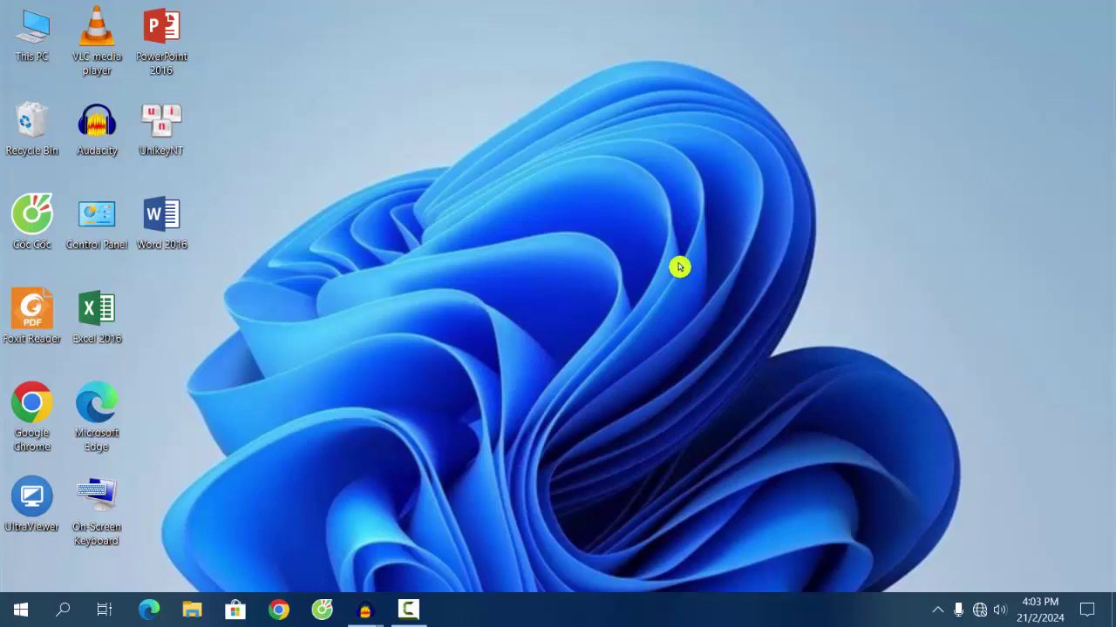
# Step: Refresh the desktop, then launch Excel 2016 with a blank workbook and maximize it
pyautogui.rightClick(567, 255)
pyautogui.rightClick(528, 253)
pyautogui.click(554, 305)
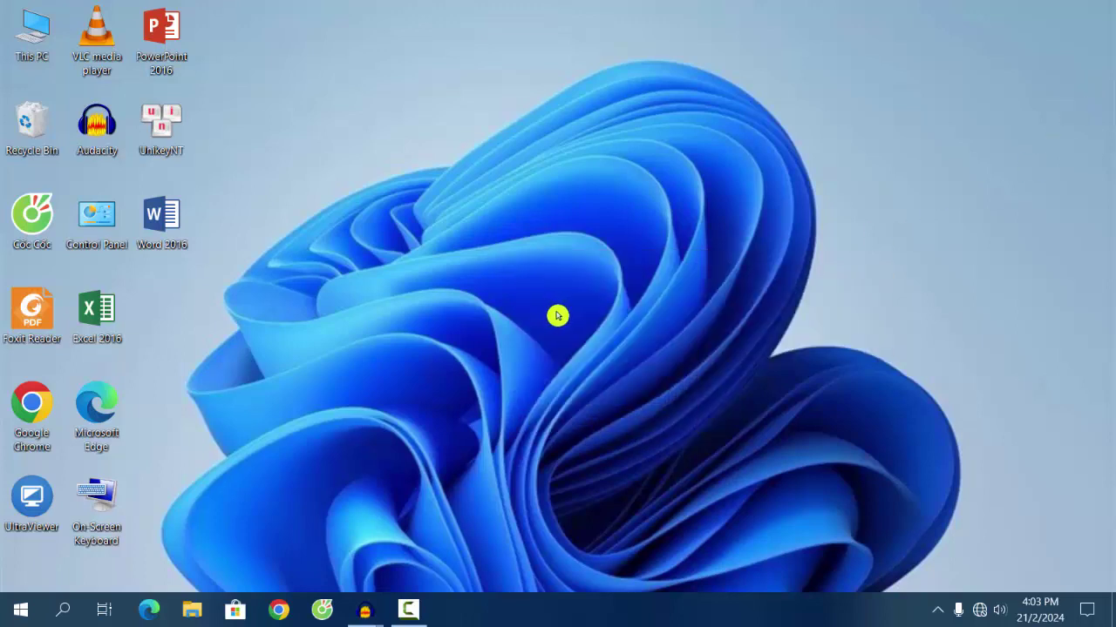
pyautogui.doubleClick(105, 329)
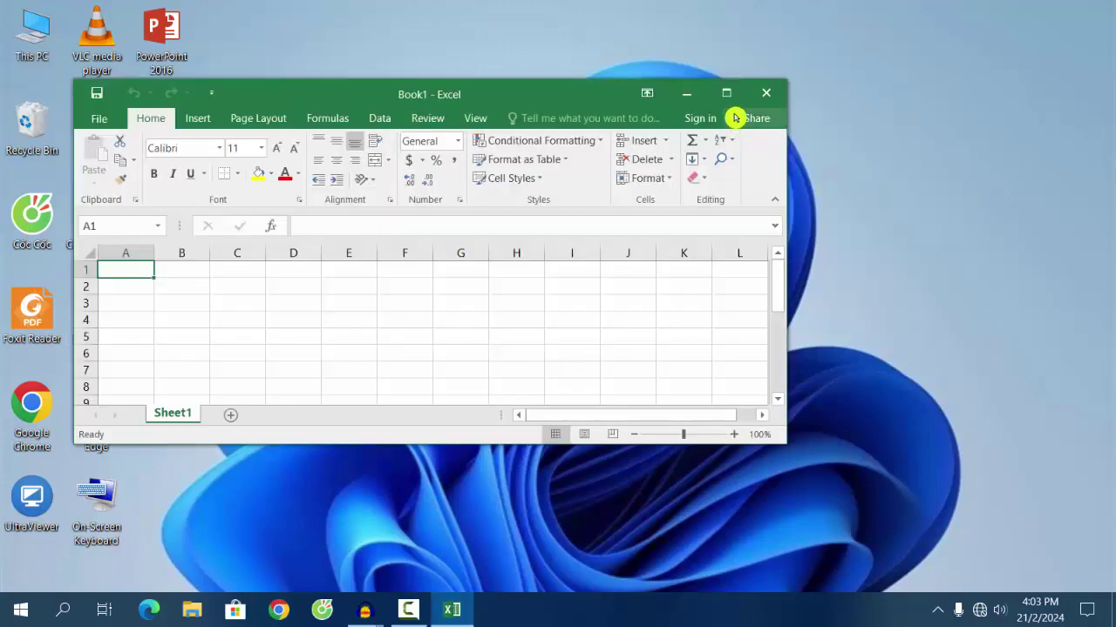
pyautogui.click(726, 94)
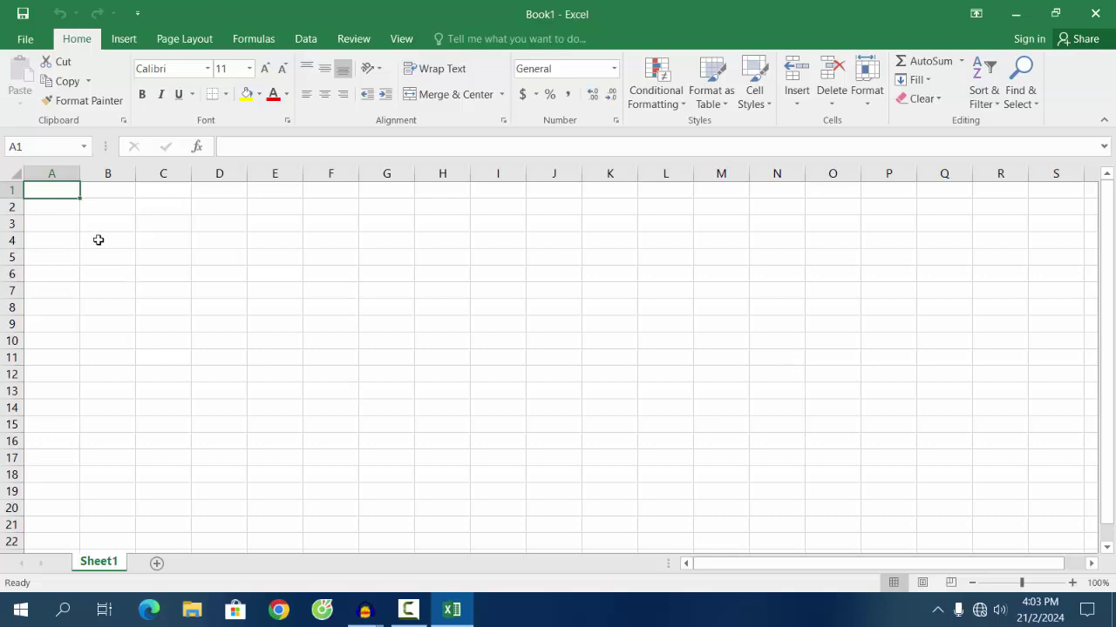
# Step: Select the range B3:I13, then close Excel
pyautogui.moveTo(96, 225); pyautogui.dragTo(518, 226)
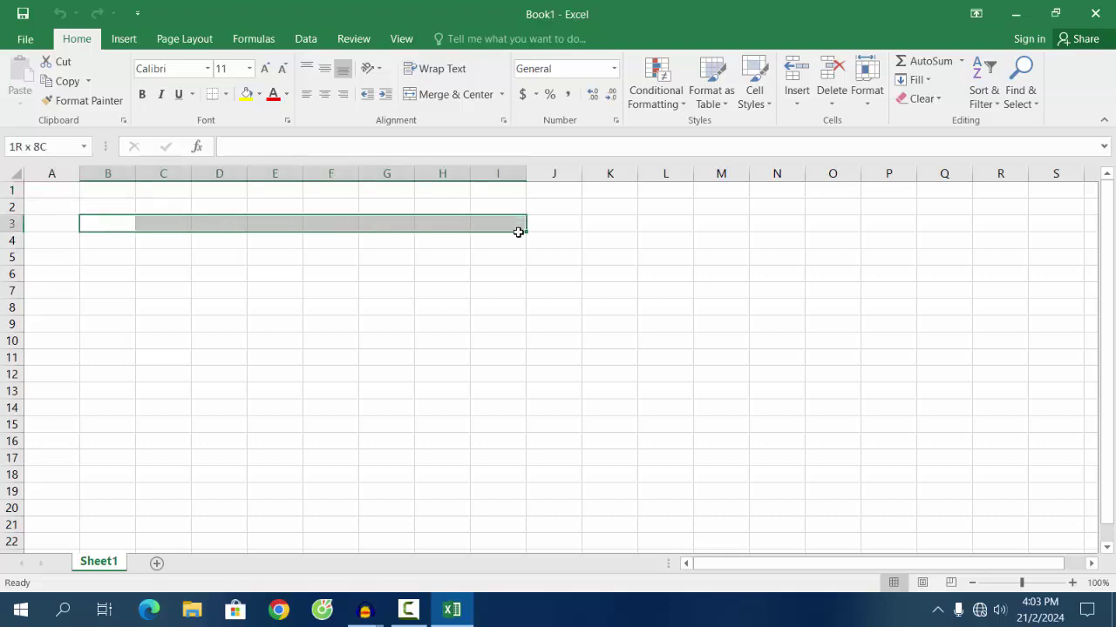
pyautogui.moveTo(518, 232); pyautogui.dragTo(520, 398)
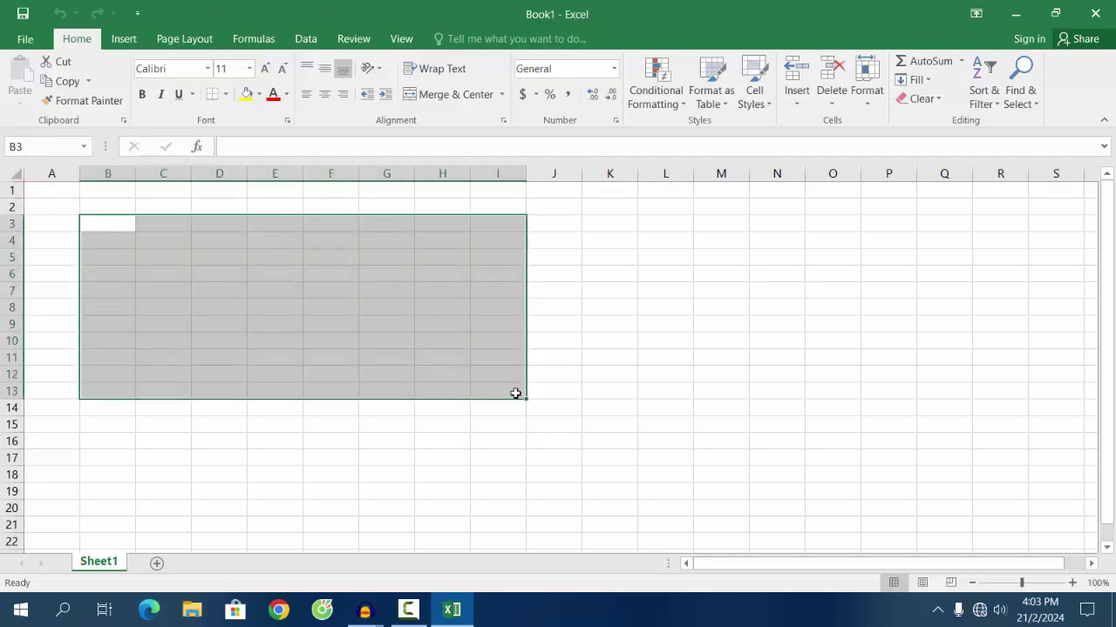
pyautogui.click(1102, 20)
# Step: Refresh the desktop twice and relaunch Excel 2016 with a blank workbook
pyautogui.rightClick(286, 226)
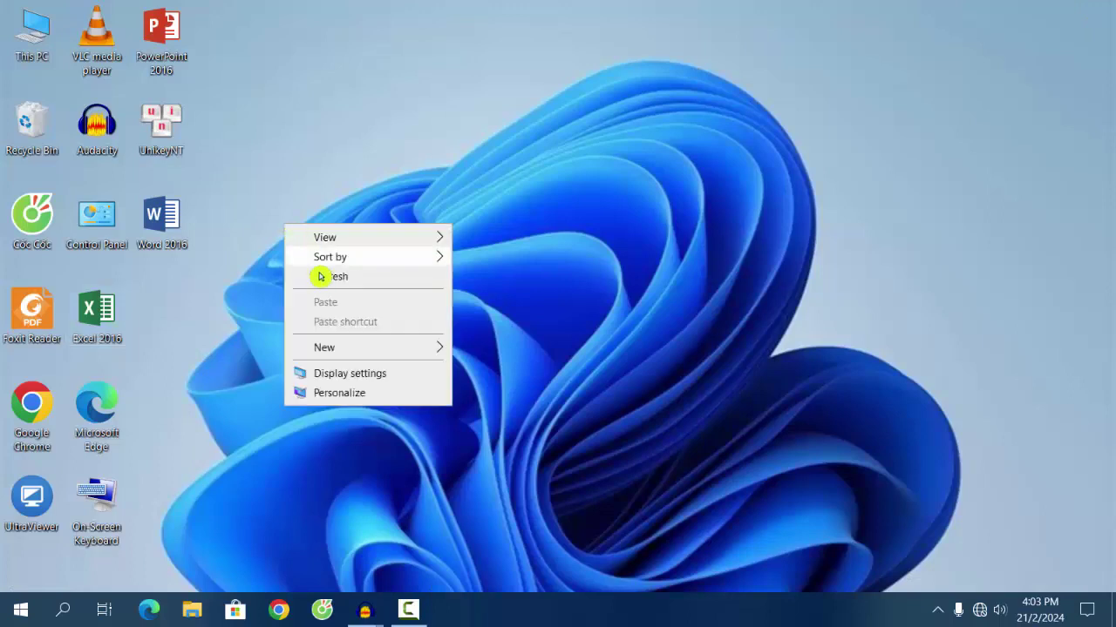
pyautogui.click(321, 276)
pyautogui.rightClick(300, 195)
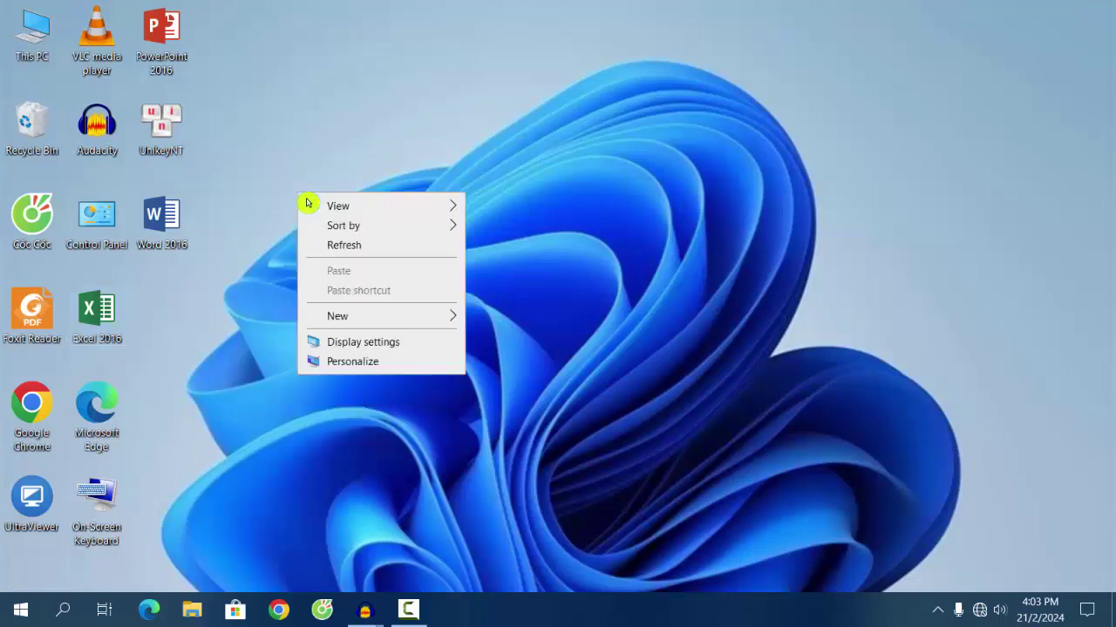
pyautogui.click(332, 250)
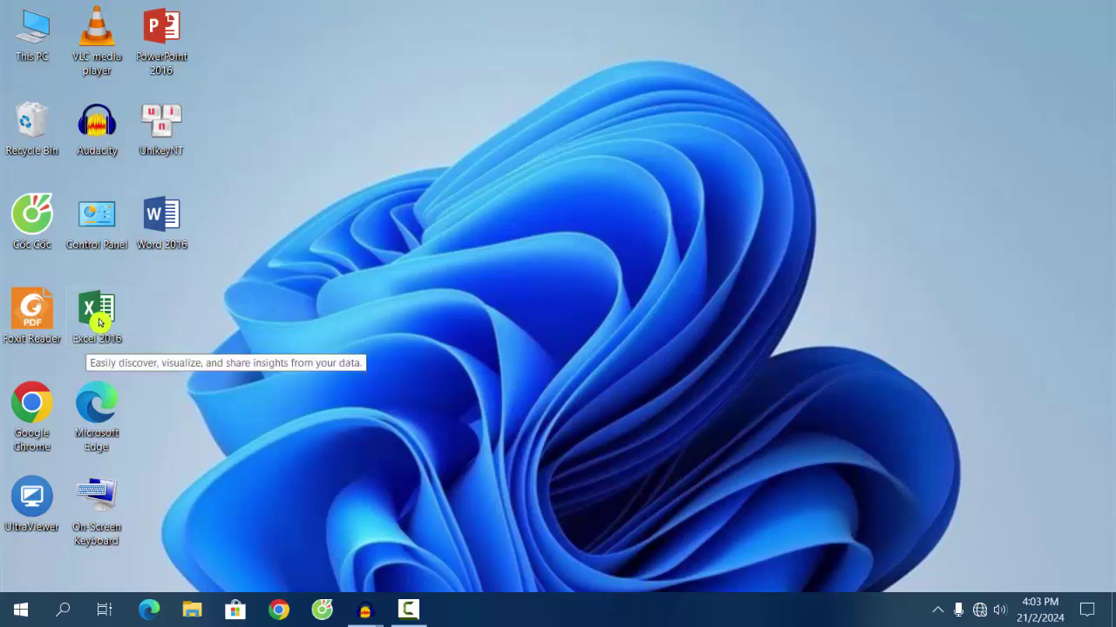
pyautogui.doubleClick(98, 321)
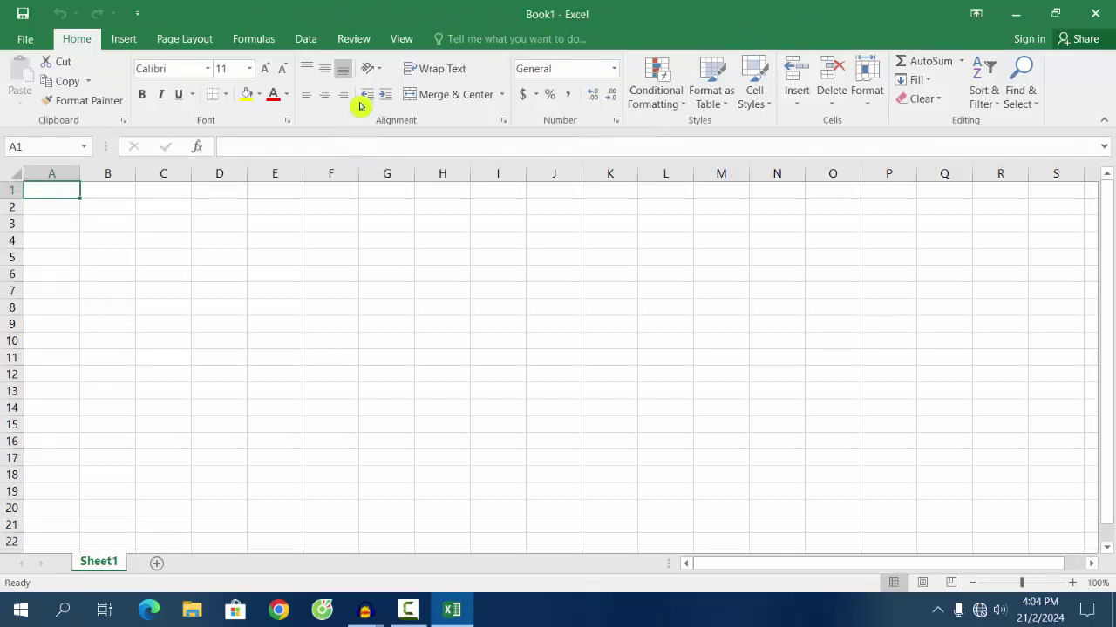
# Step: Browse the View, Review, Data and Insert ribbon tabs, ending back on Home
pyautogui.click(400, 39)
pyautogui.click(356, 44)
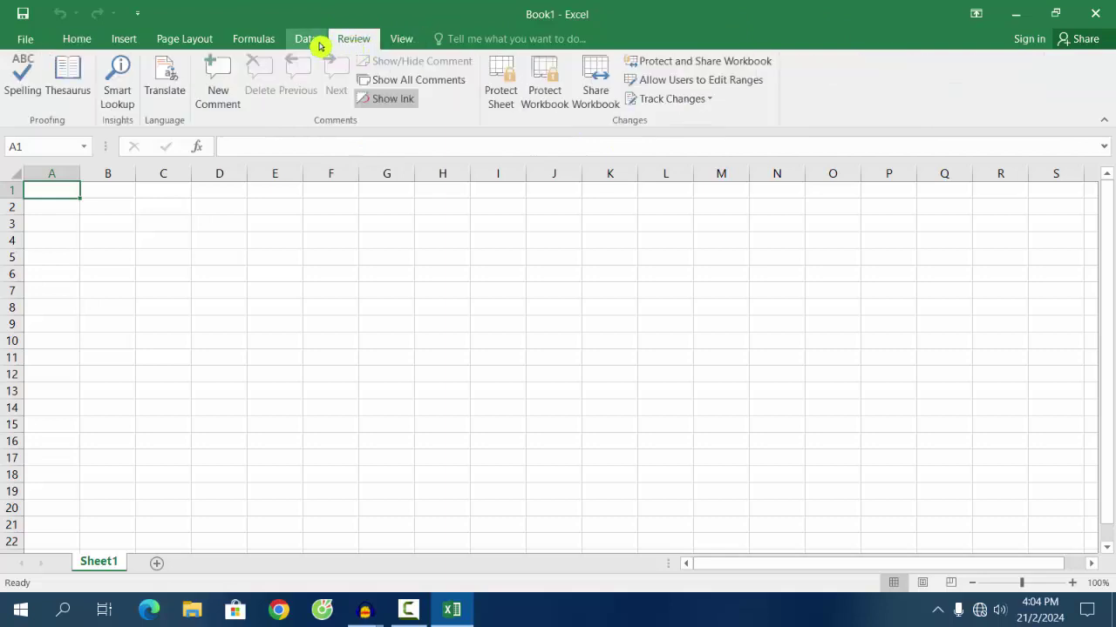
pyautogui.click(316, 44)
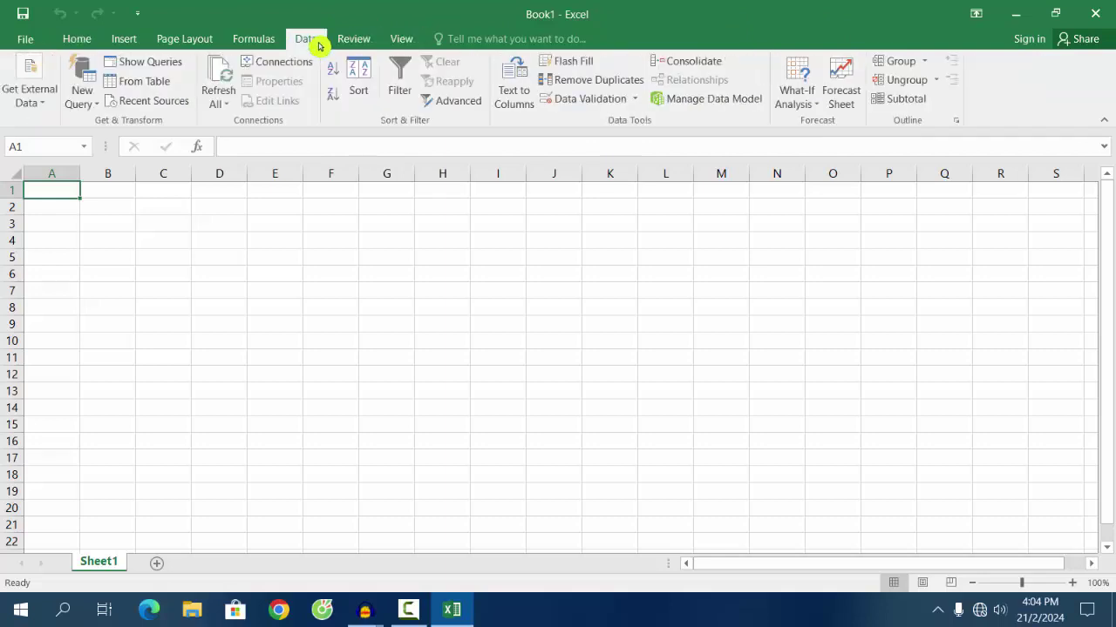
pyautogui.click(126, 46)
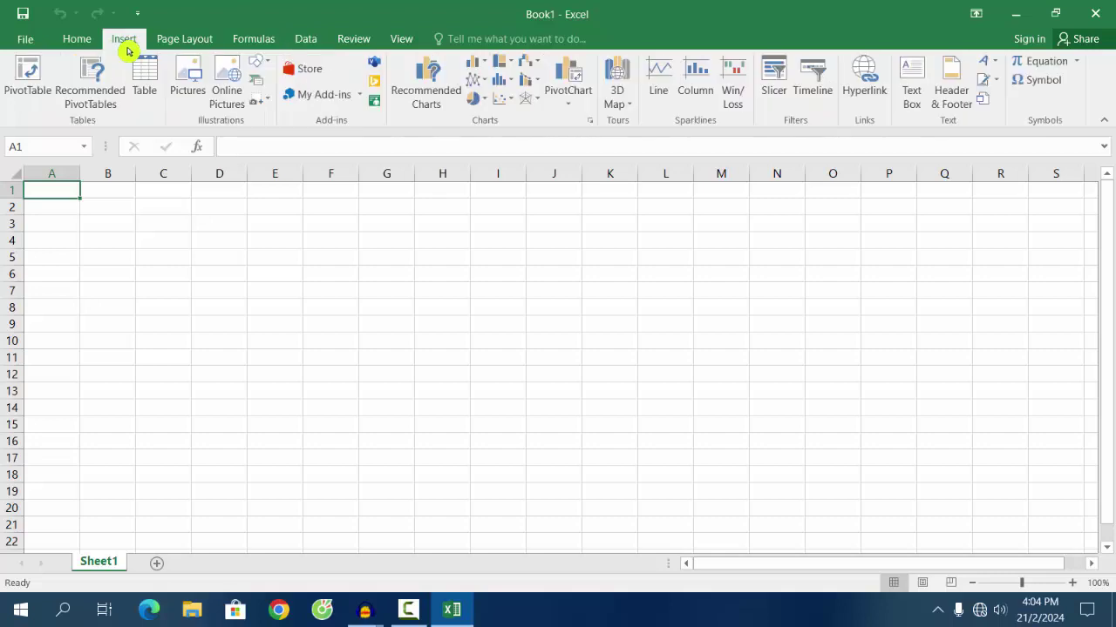
pyautogui.click(85, 45)
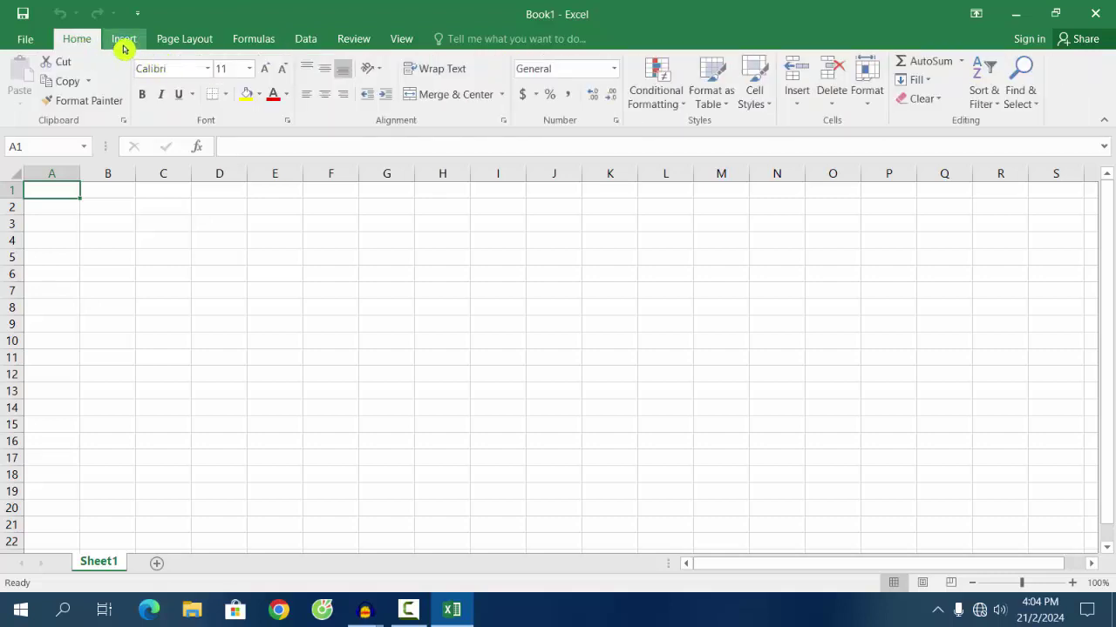
pyautogui.click(125, 44)
pyautogui.click(81, 46)
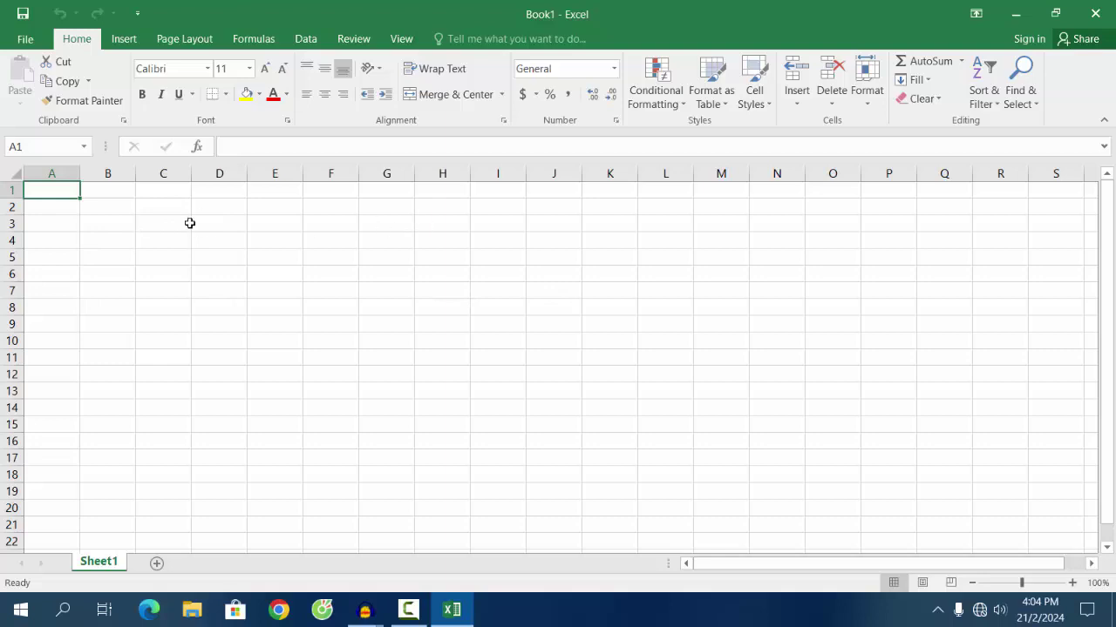
# Step: After a few trial selections, select B4:J16 starting from corner cell B4
pyautogui.moveTo(101, 225); pyautogui.dragTo(465, 424)
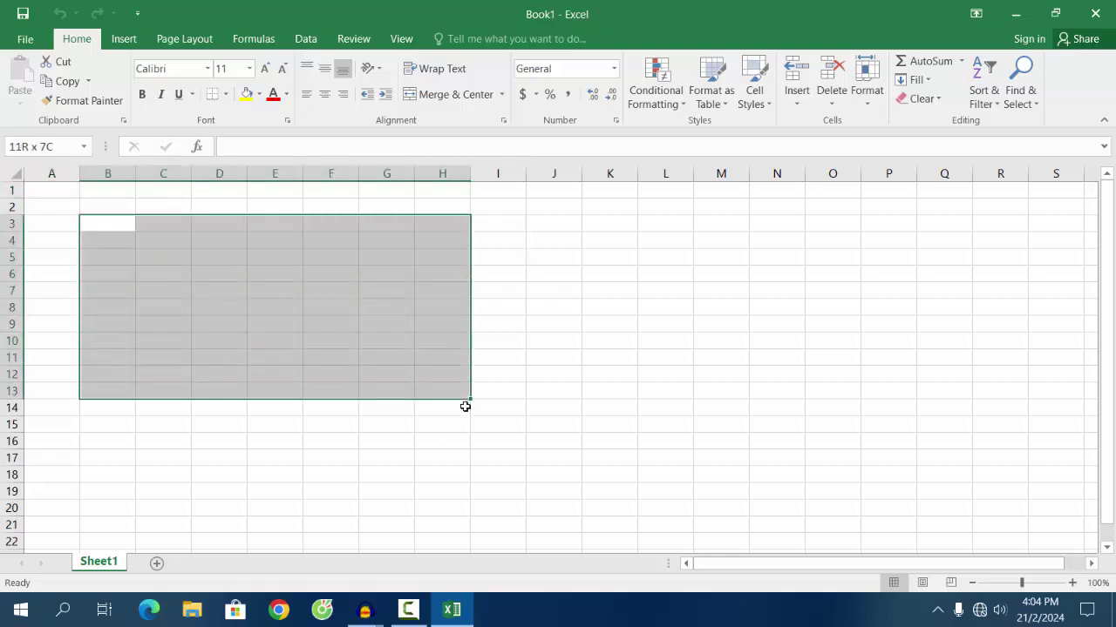
pyautogui.moveTo(465, 424); pyautogui.dragTo(462, 240)
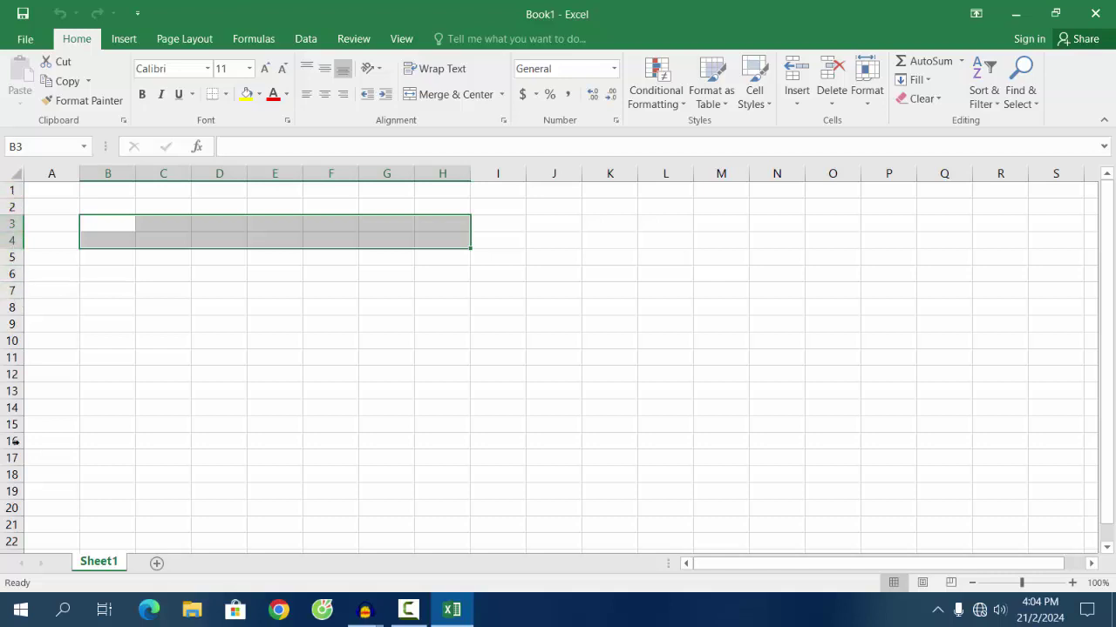
pyautogui.click(456, 252)
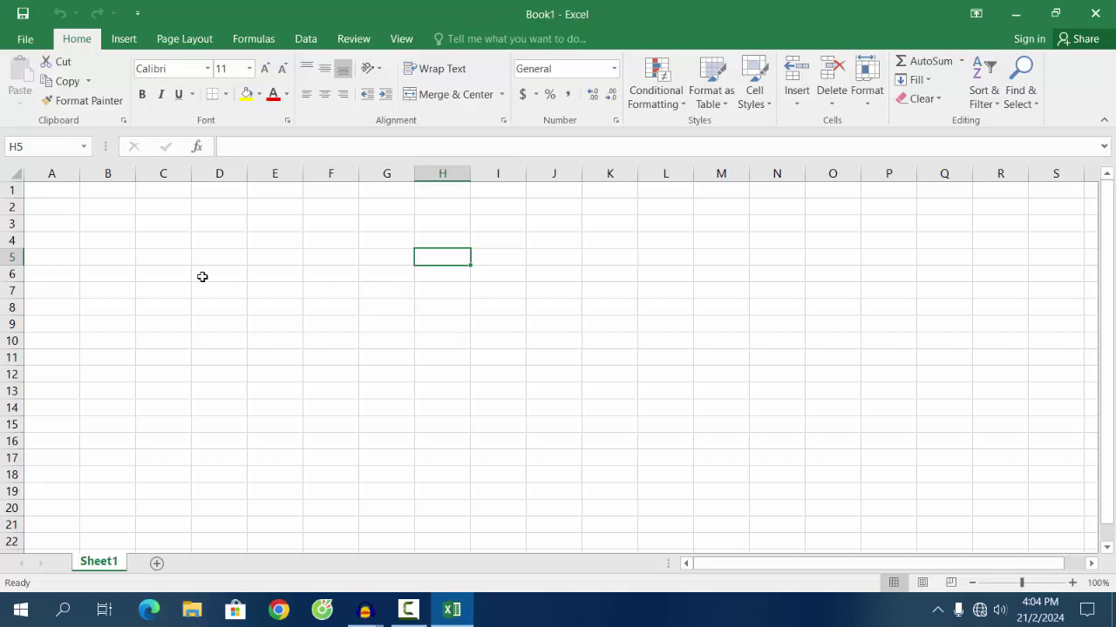
pyautogui.click(102, 227)
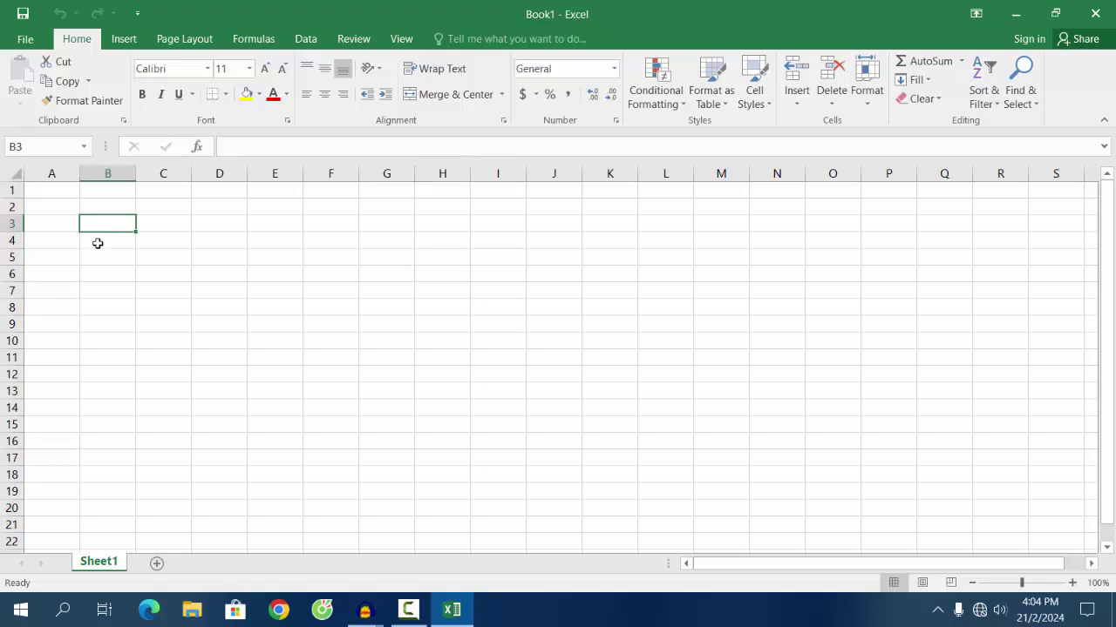
pyautogui.click(98, 243)
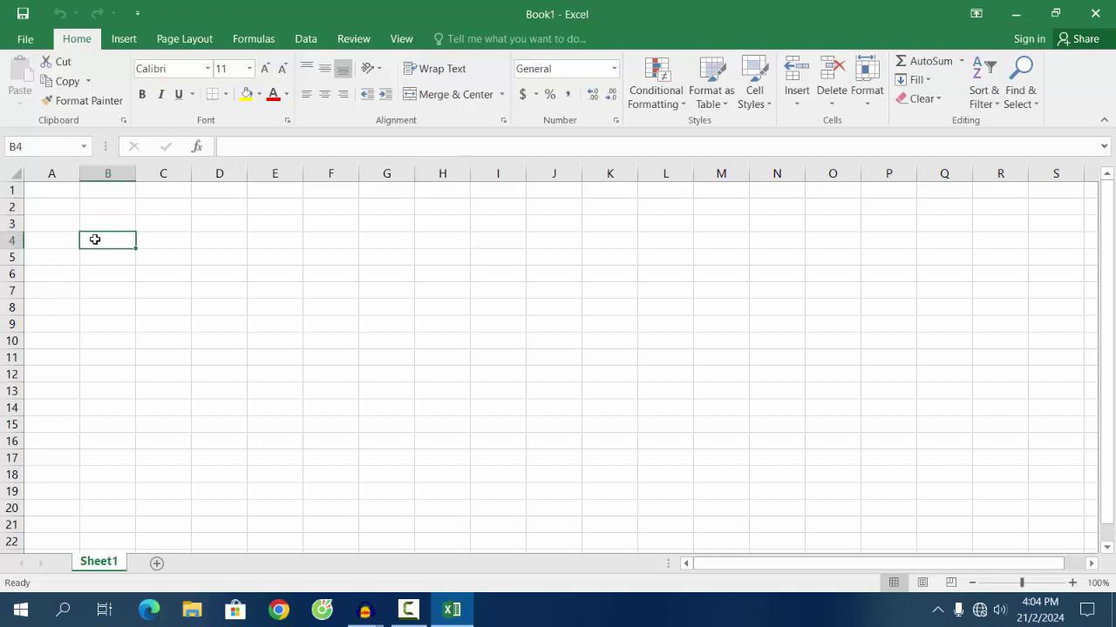
pyautogui.click(57, 171)
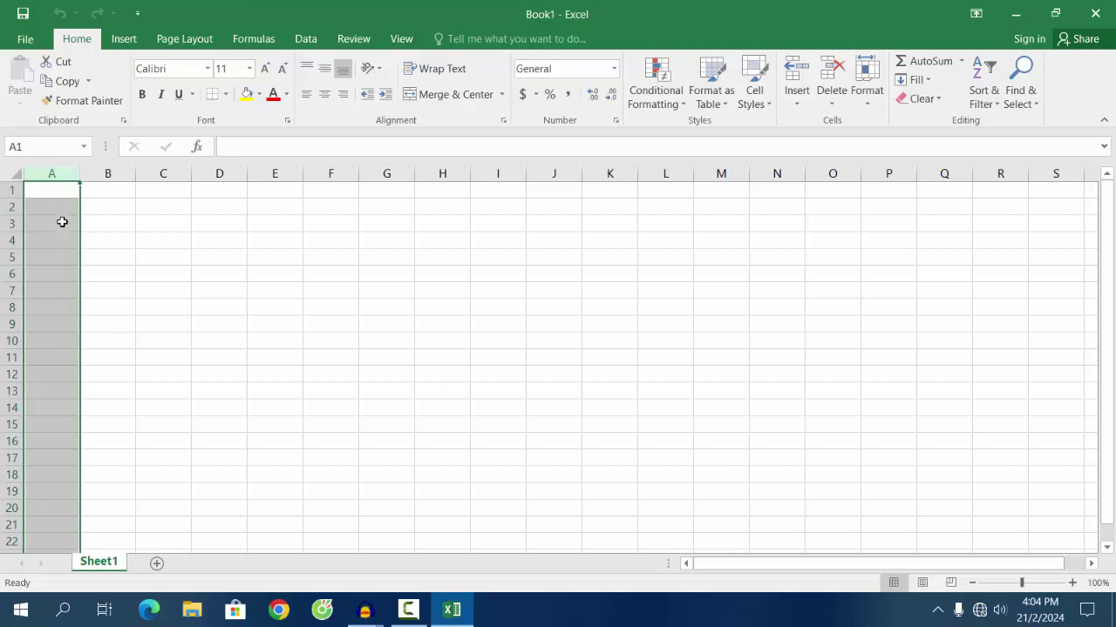
pyautogui.click(101, 242)
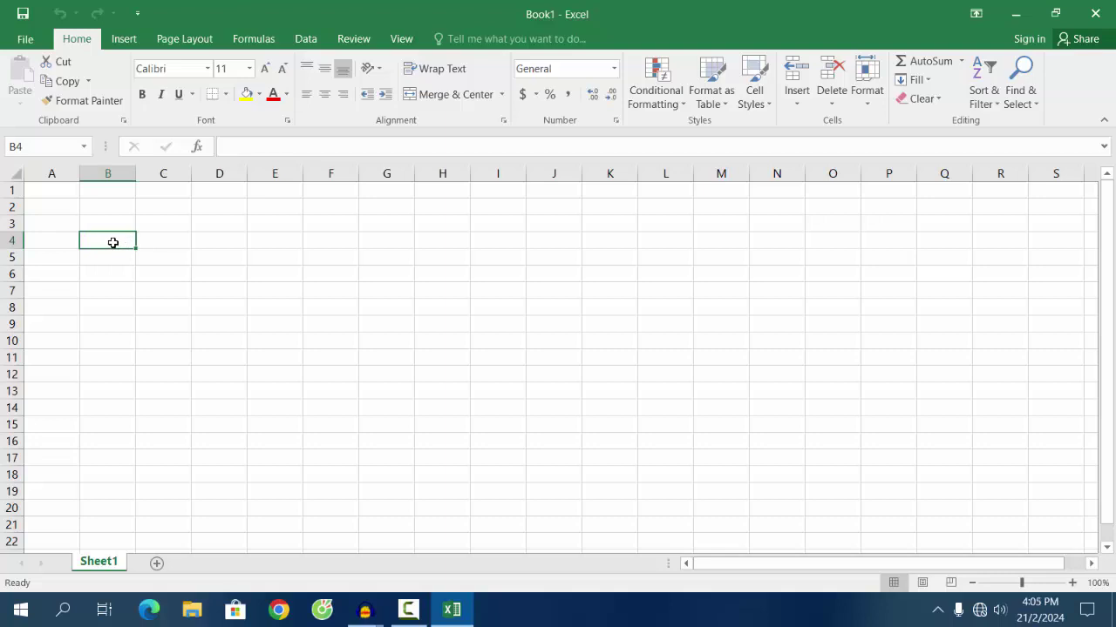
pyautogui.moveTo(112, 242)
pyautogui.mouseDown()
pyautogui.moveTo(535, 245)
pyautogui.moveTo(520, 247)
pyautogui.moveTo(525, 414)
pyautogui.moveTo(557, 433)
pyautogui.moveTo(558, 451)
pyautogui.moveTo(549, 427)
pyautogui.mouseUp()
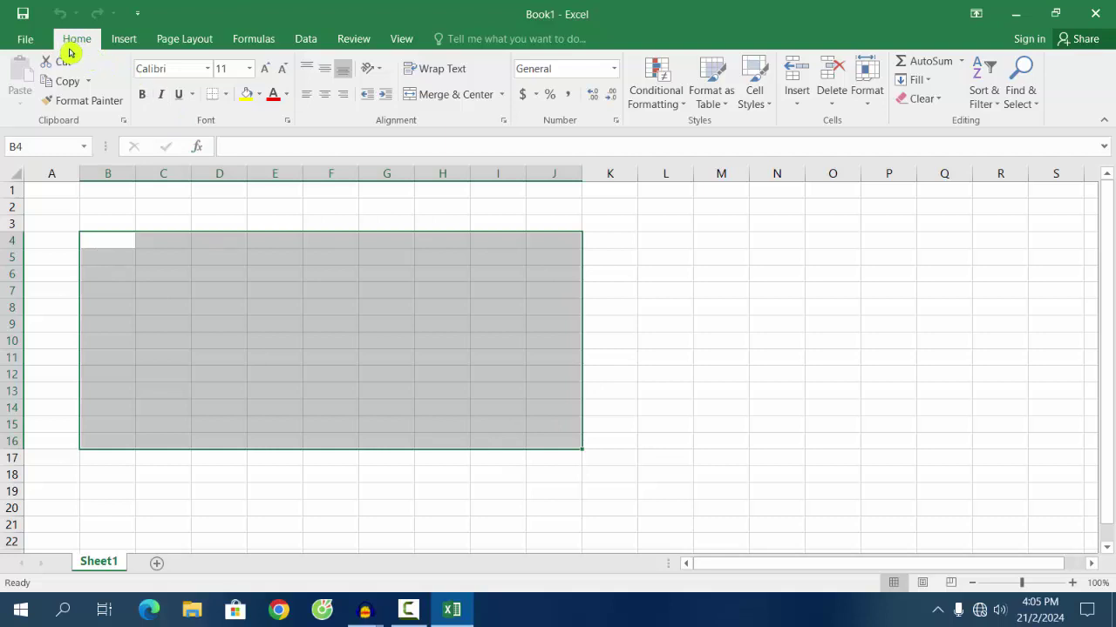
# Step: Apply All Borders to B4:J16 and deselect to view the gridded table
pyautogui.click(224, 96)
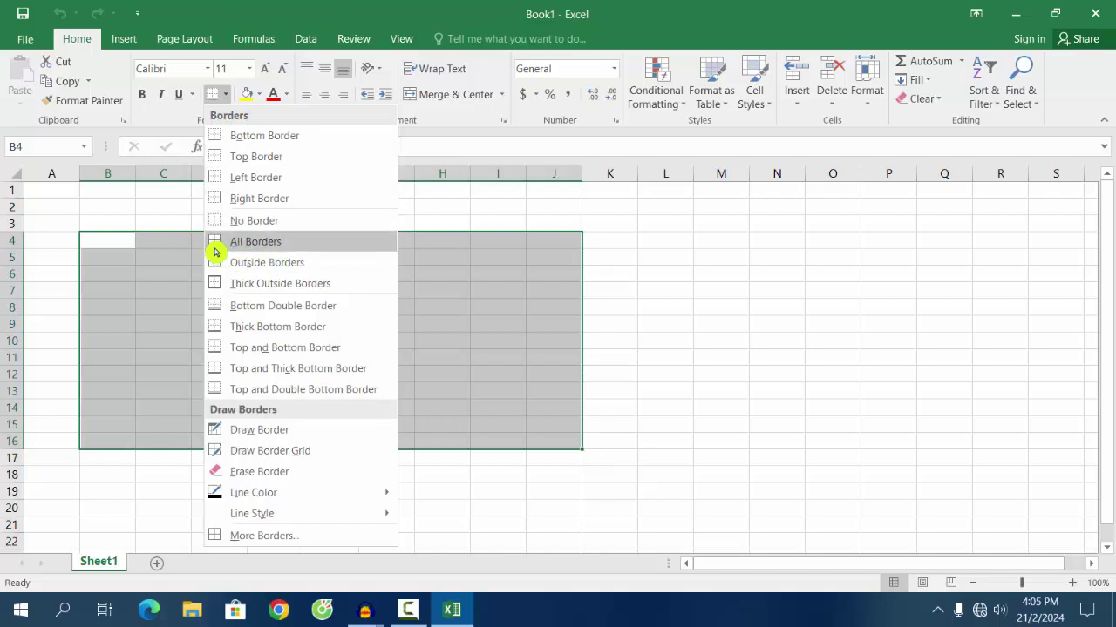
pyautogui.click(262, 250)
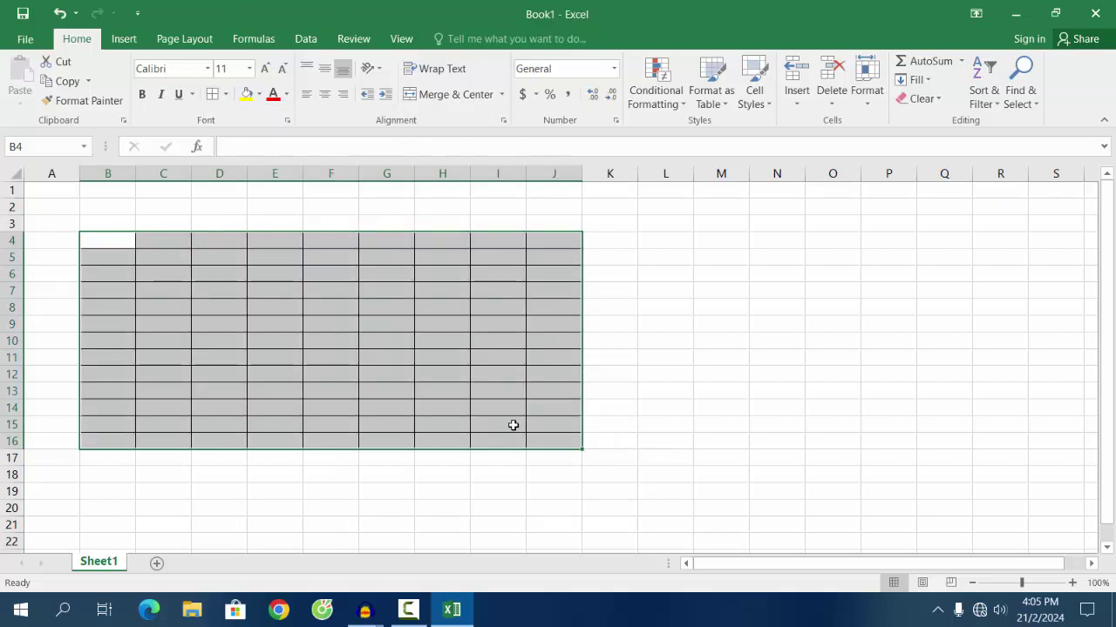
pyautogui.click(564, 299)
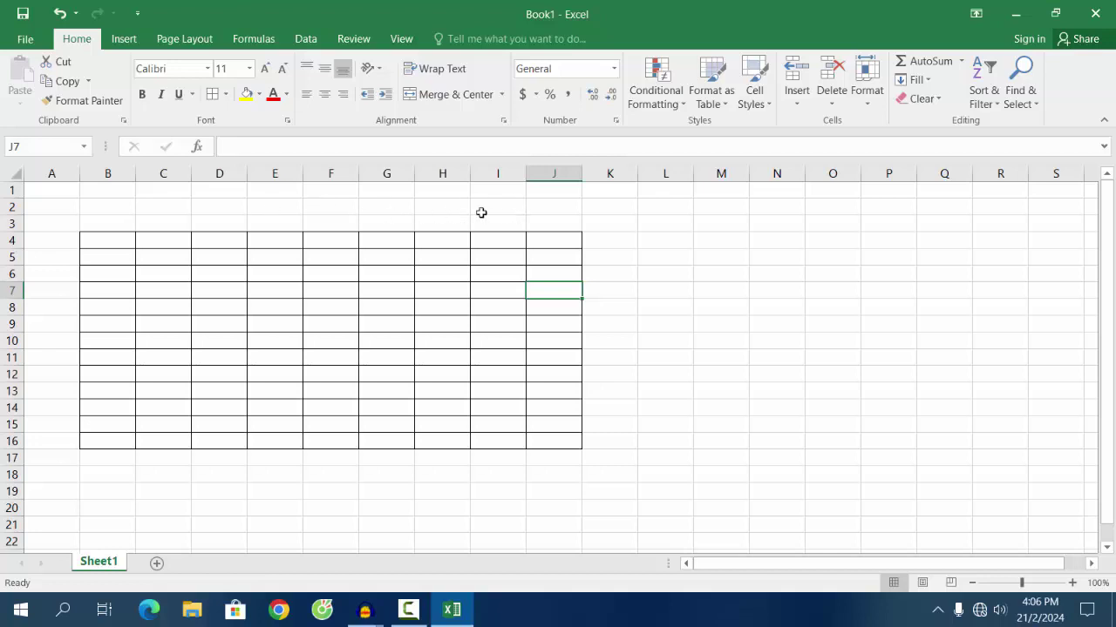
# Step: Merge and center cells B2:J2 into a single title cell
pyautogui.click(102, 209)
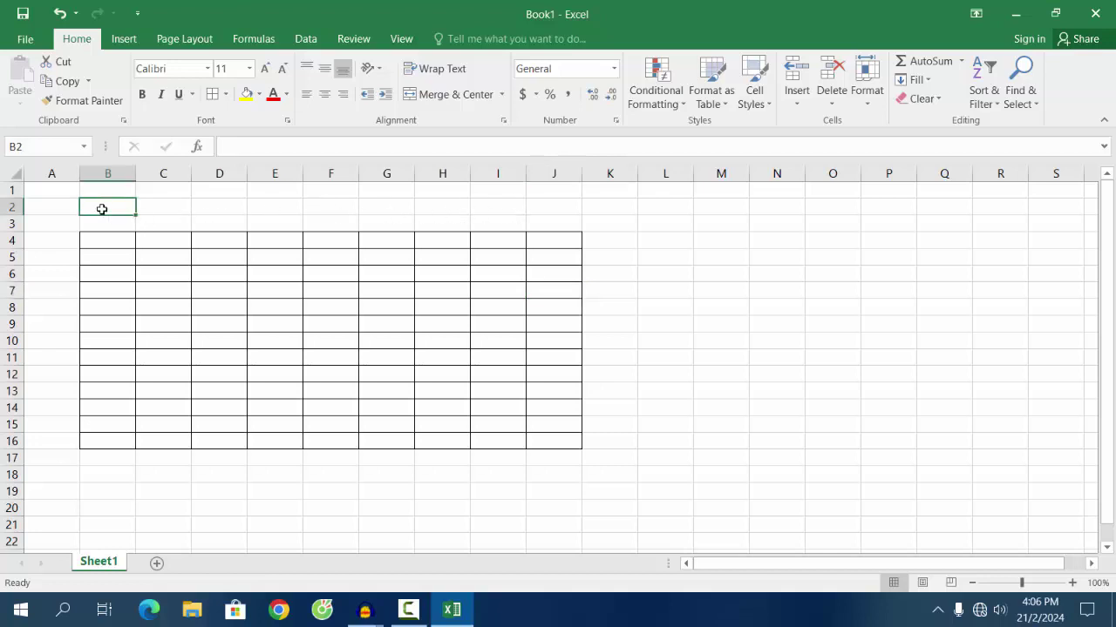
pyautogui.click(507, 209)
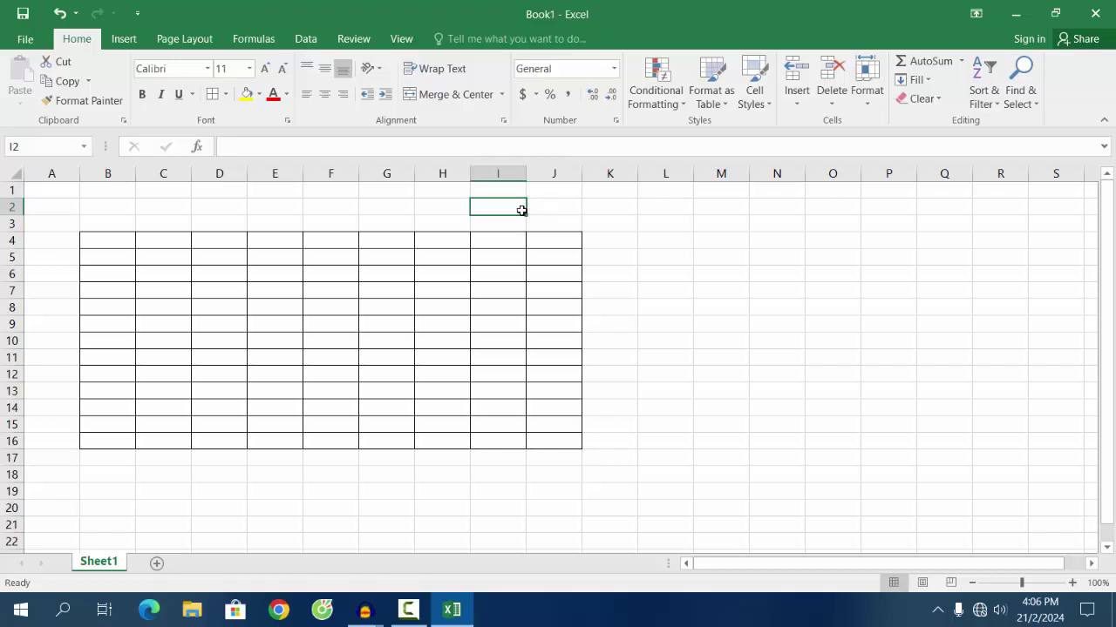
pyautogui.click(105, 207)
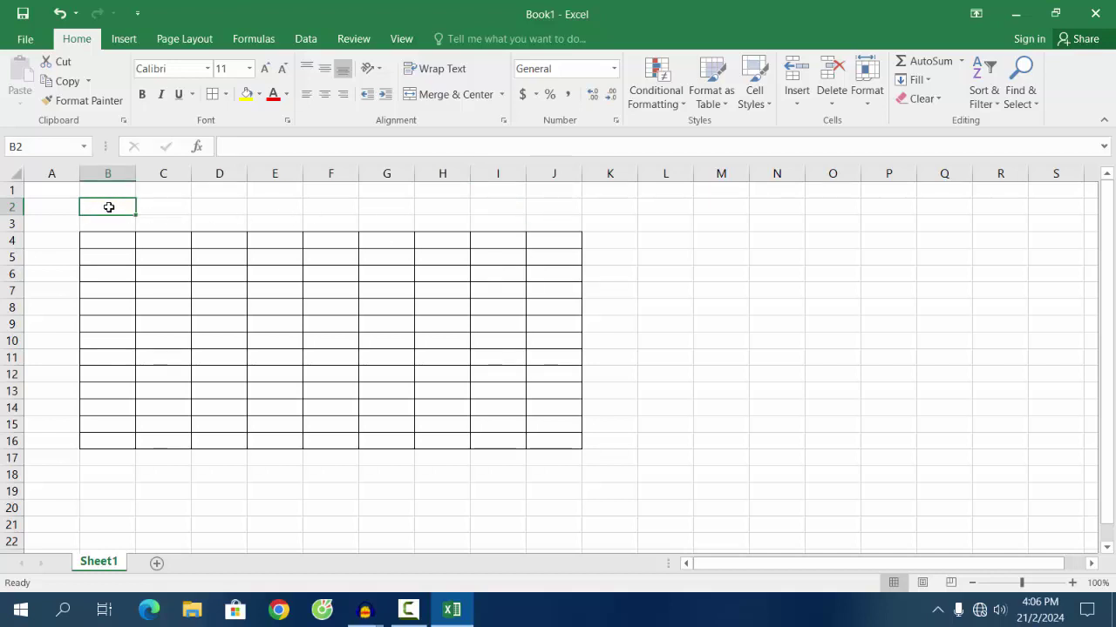
pyautogui.moveTo(109, 206); pyautogui.dragTo(553, 209)
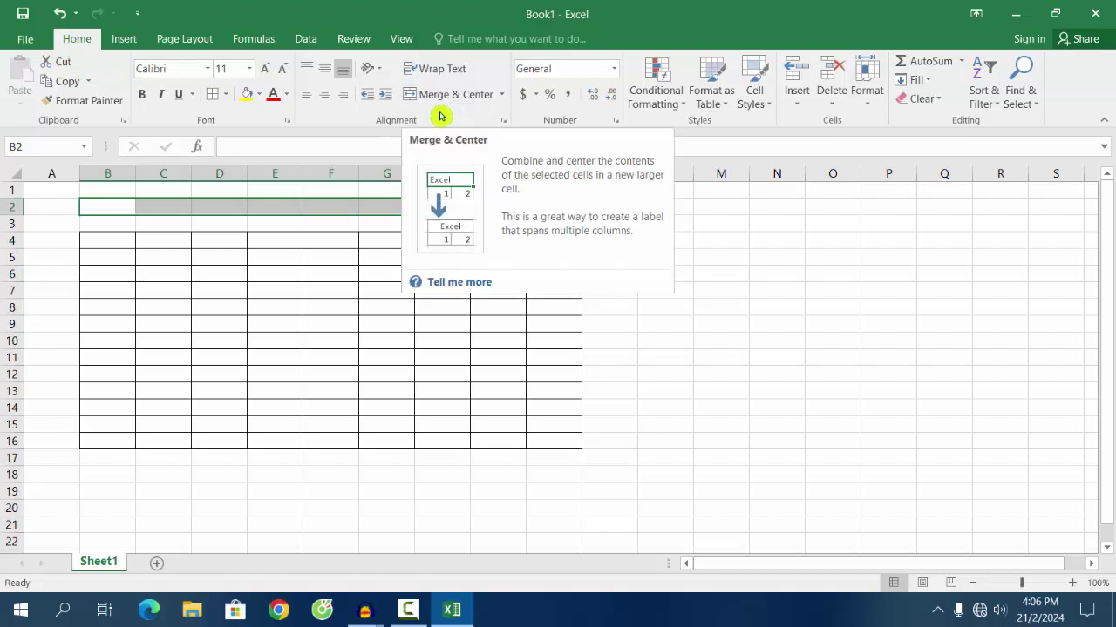
pyautogui.click(438, 107)
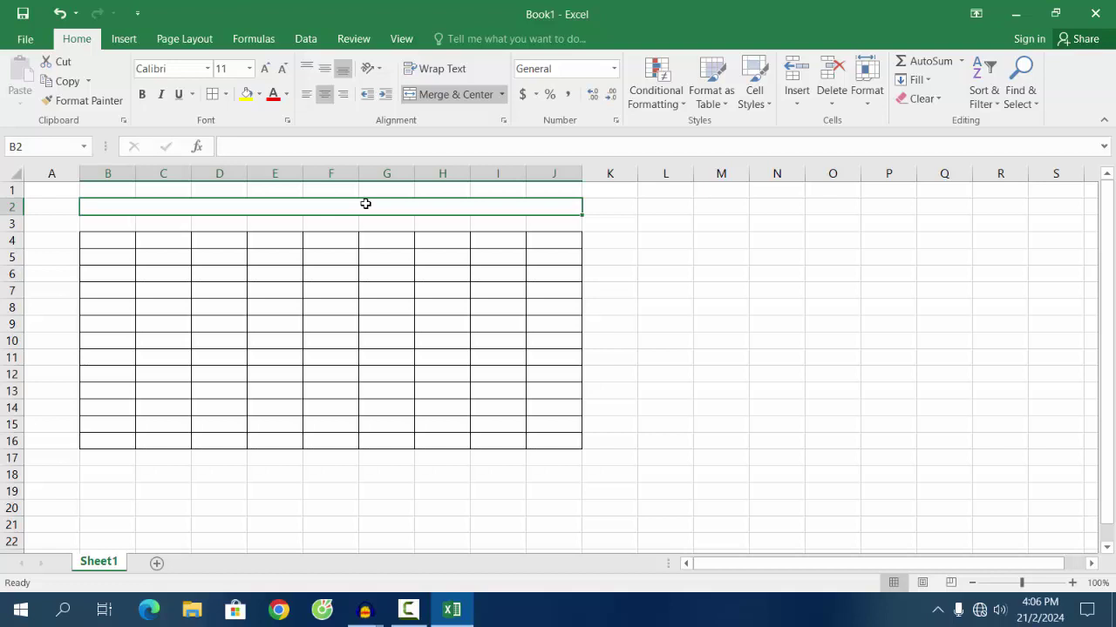
# Step: Type the title DANH SÁCH ĐĂNG KÝ HỌC LỚP CNTT into the merged cell
pyautogui.write('da')
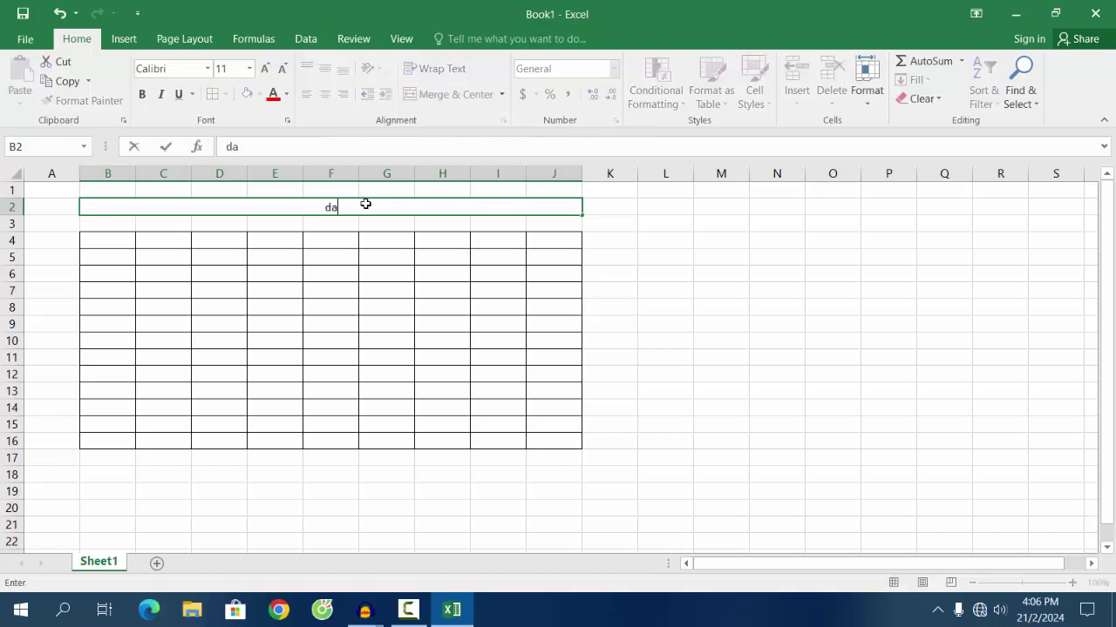
pyautogui.press('BackSpace')
pyautogui.press('BackSpace')
pyautogui.write('DA')
pyautogui.write('NH')
pyautogui.write('SACHS')
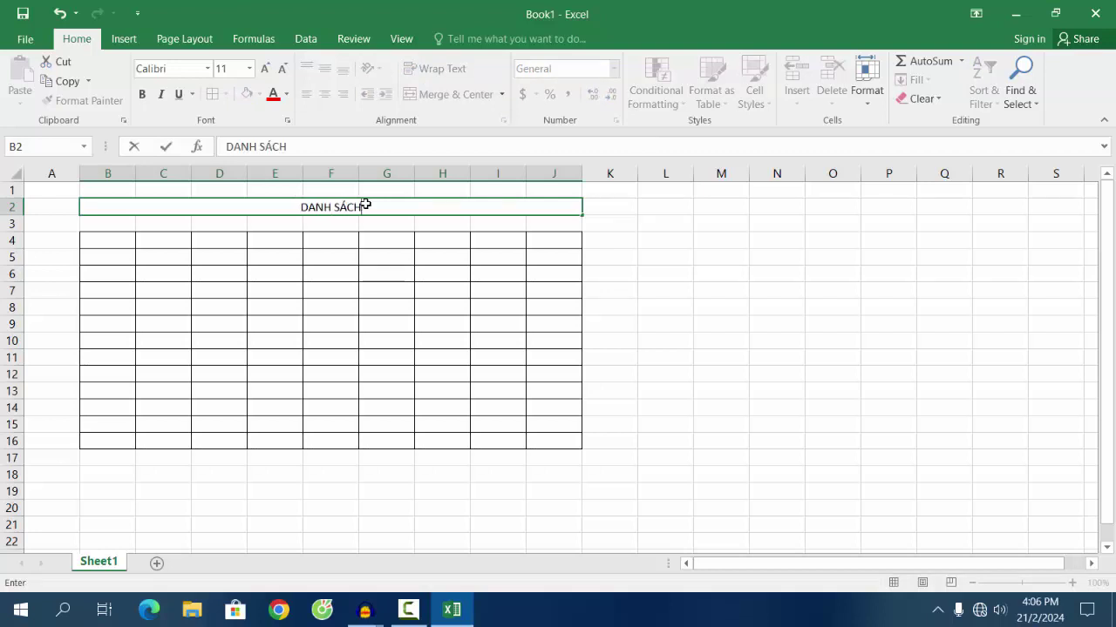
pyautogui.write(' DDA')
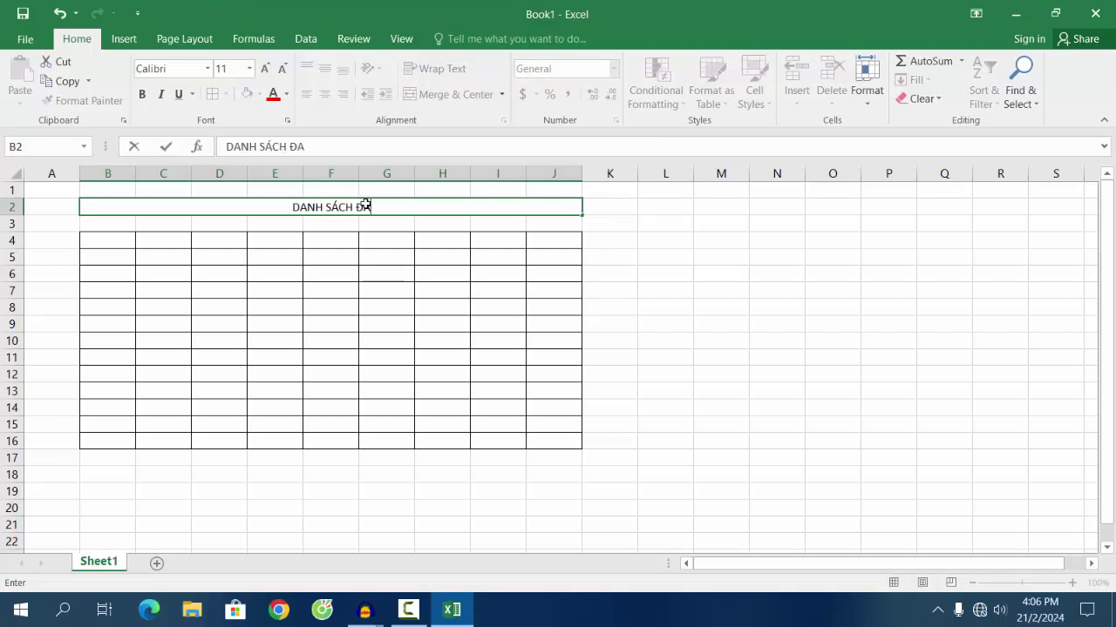
pyautogui.write('WNG')
pyautogui.write('KY')
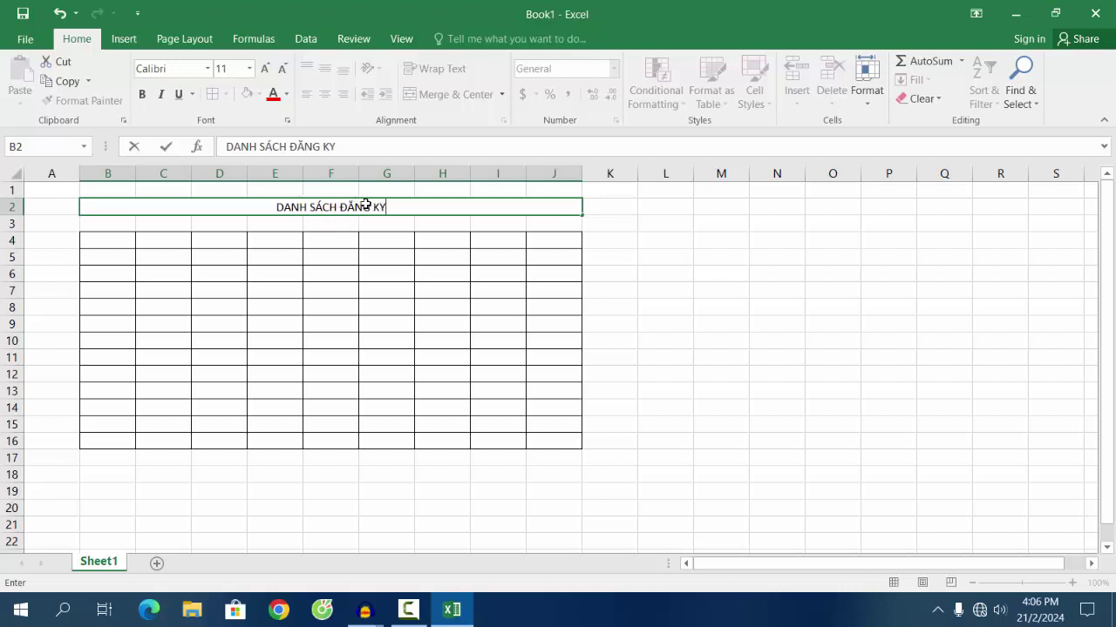
pyautogui.write('HOJC')
pyautogui.write('LO')
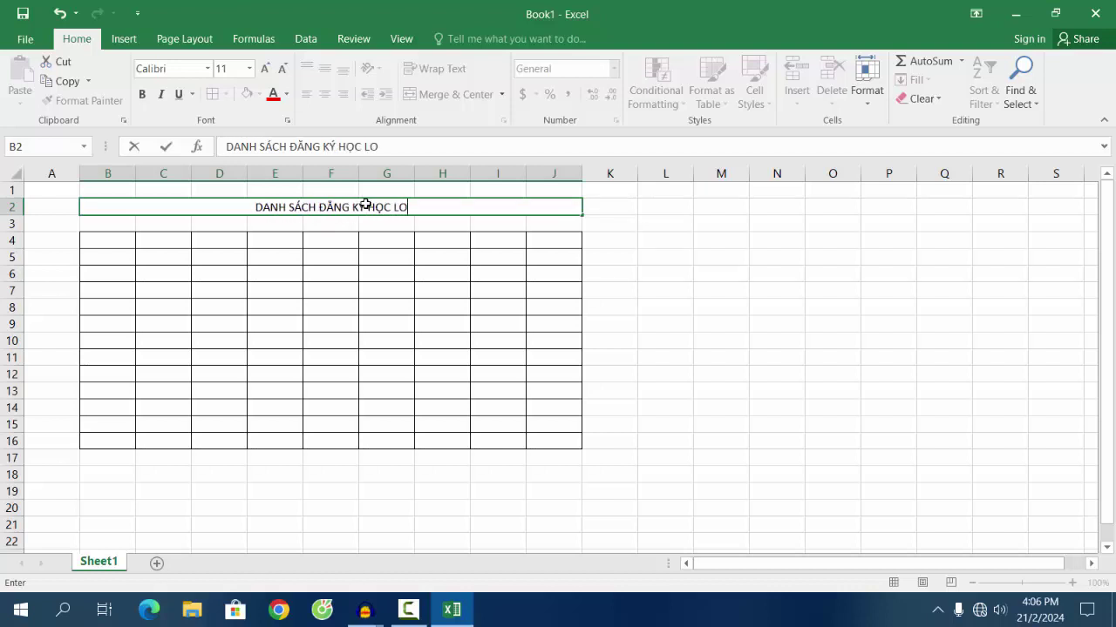
pyautogui.write('WP')
pyautogui.write(' C')
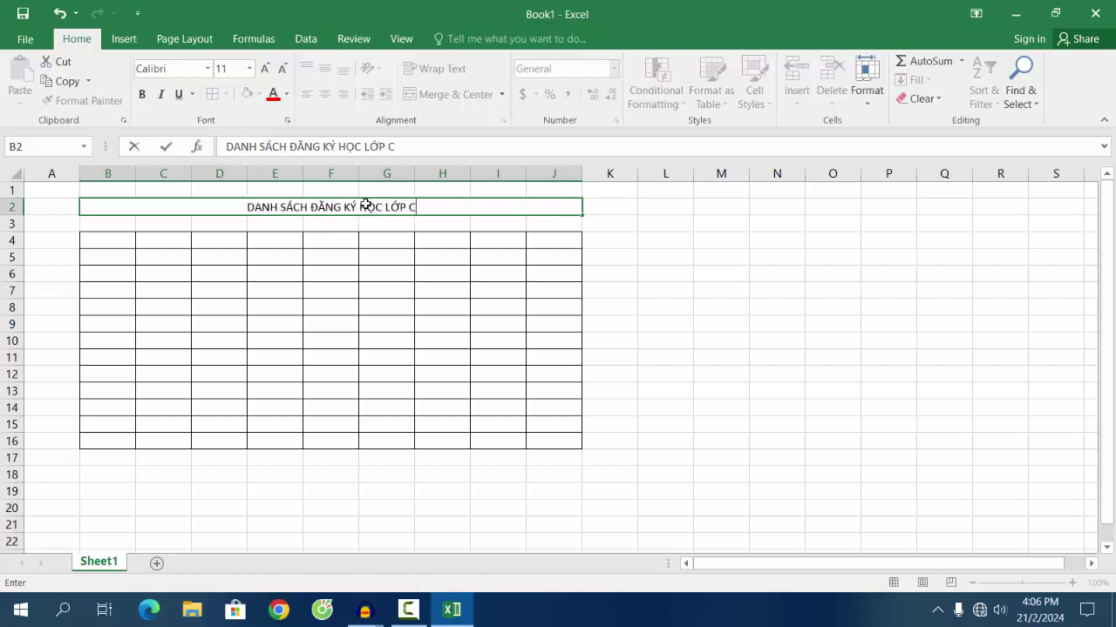
pyautogui.write('NTT')
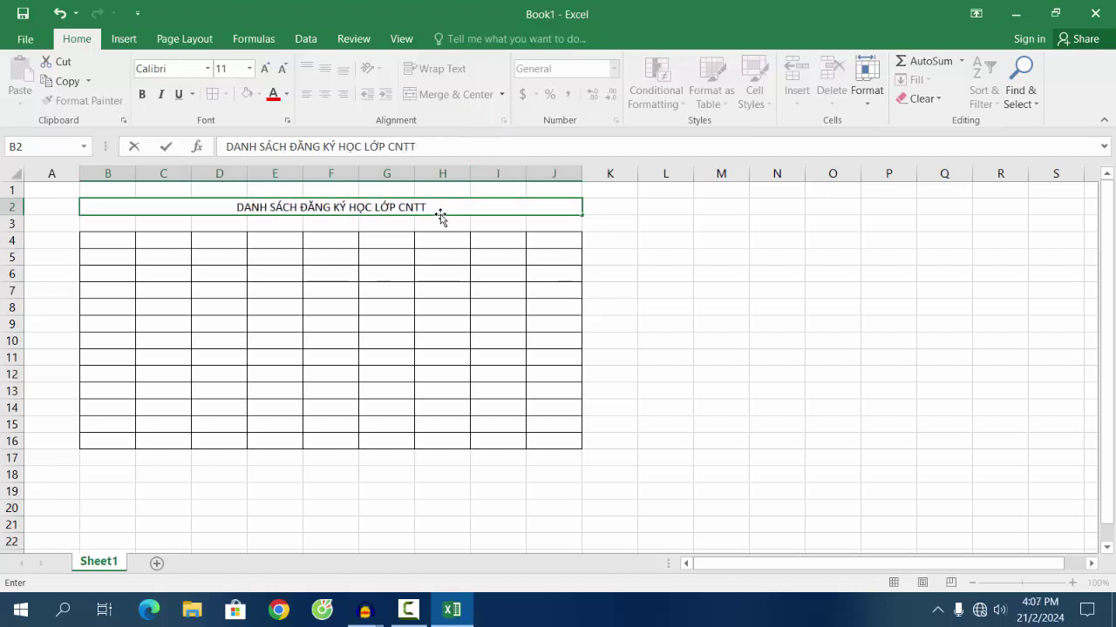
# Step: Format the title text as Times New Roman, size 14
pyautogui.moveTo(237, 207); pyautogui.dragTo(427, 209)
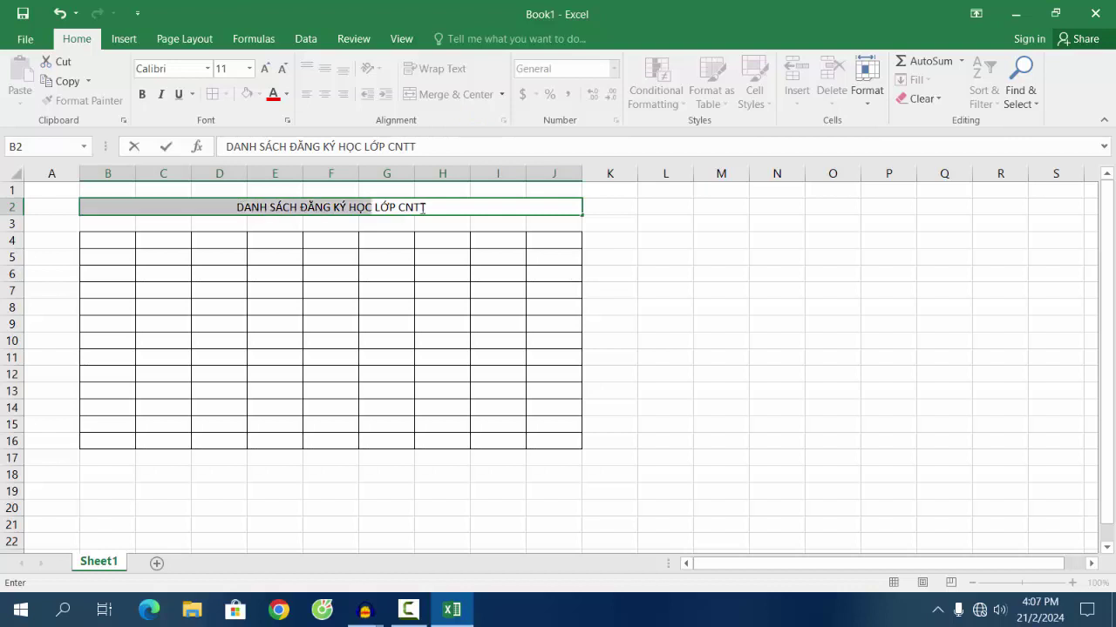
pyautogui.click(250, 68)
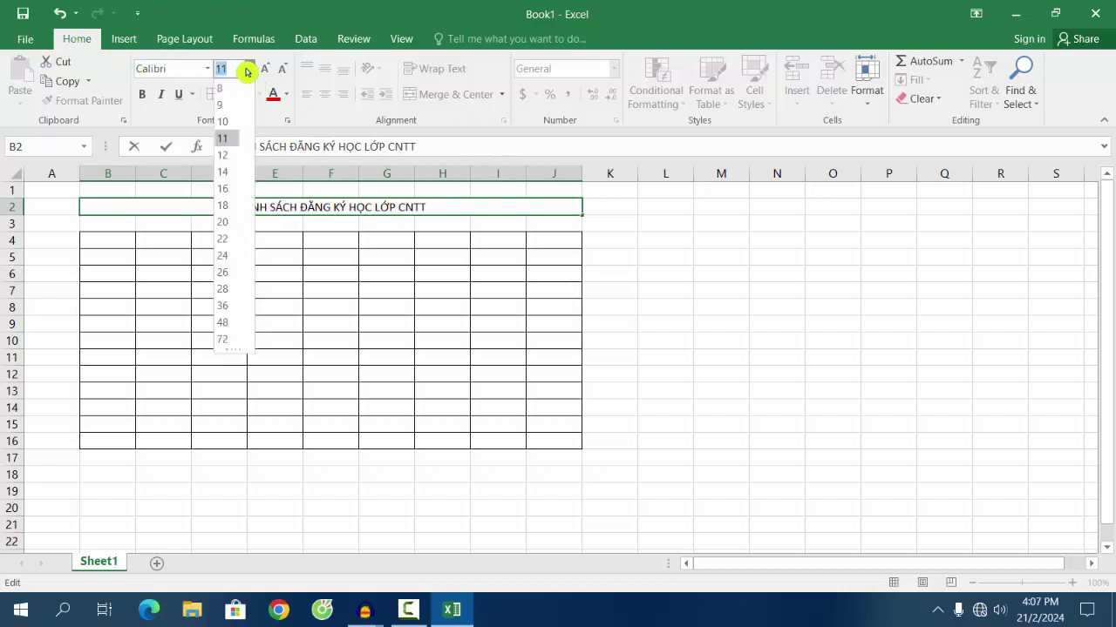
pyautogui.click(230, 175)
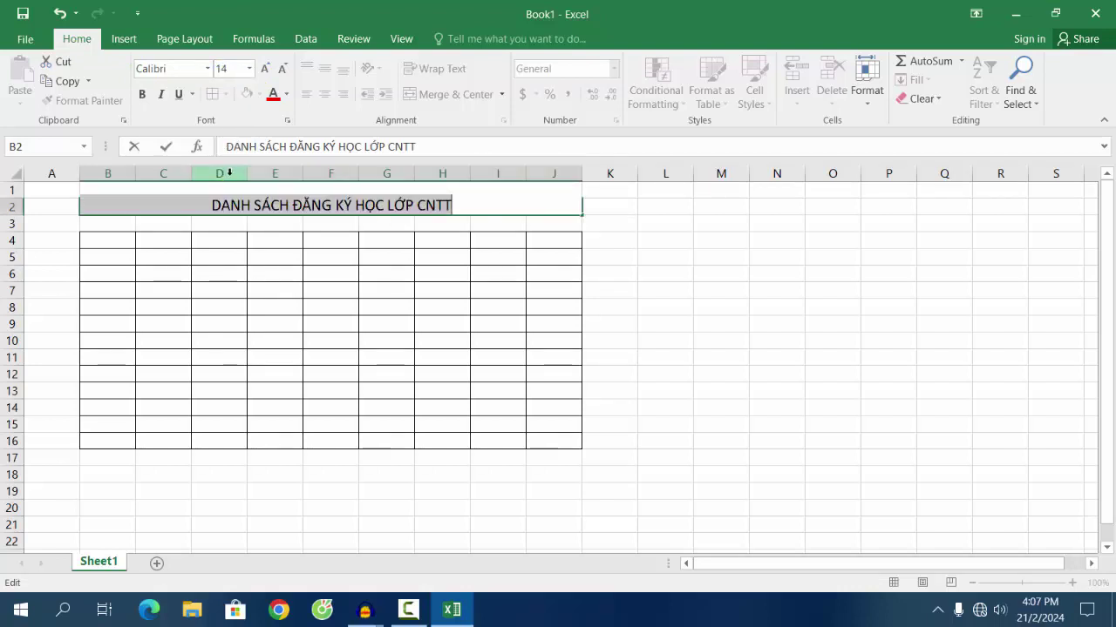
pyautogui.click(207, 69)
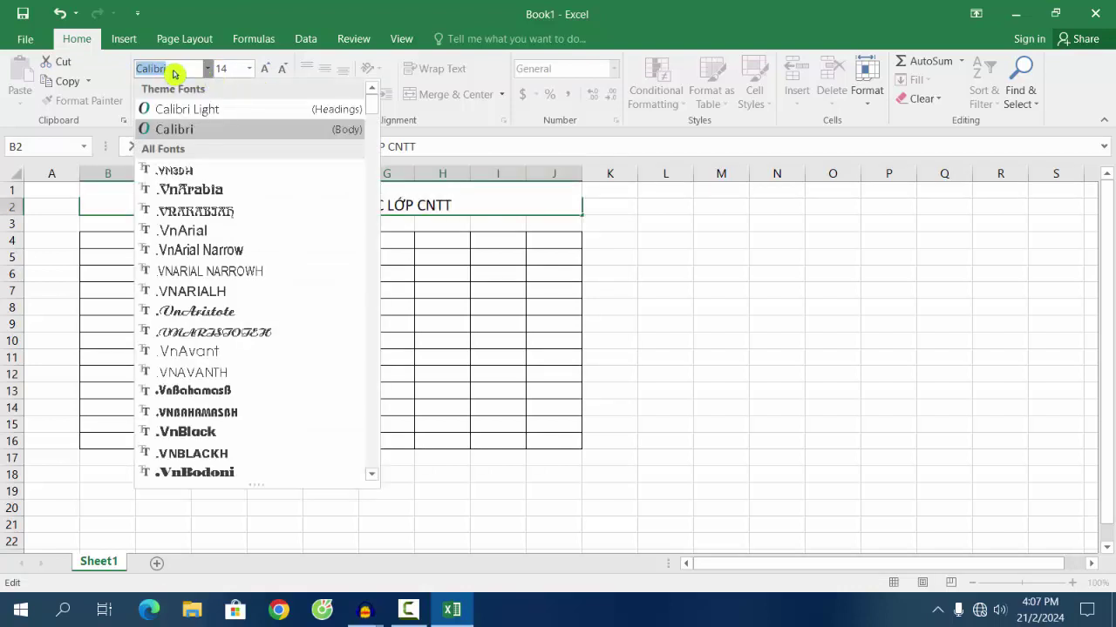
pyautogui.write('ti')
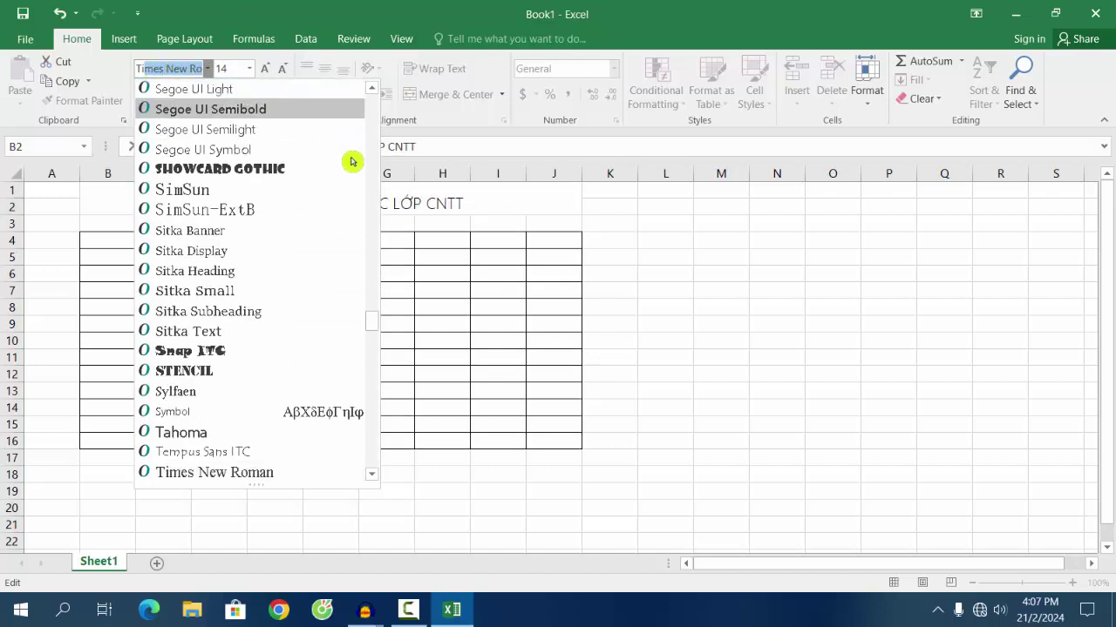
pyautogui.click(187, 477)
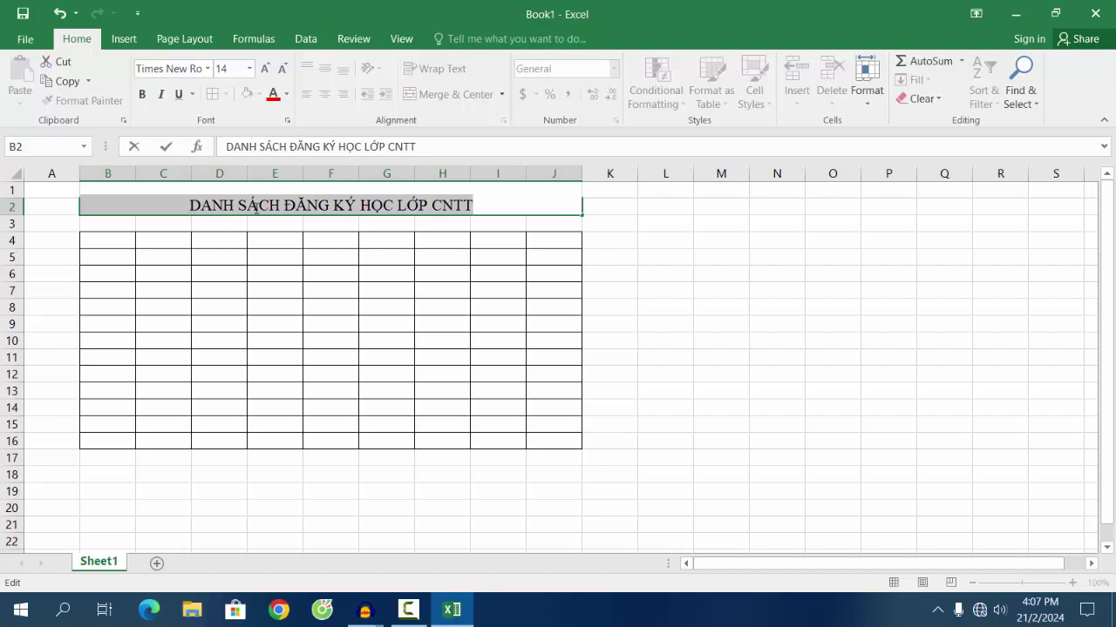
pyautogui.click(627, 328)
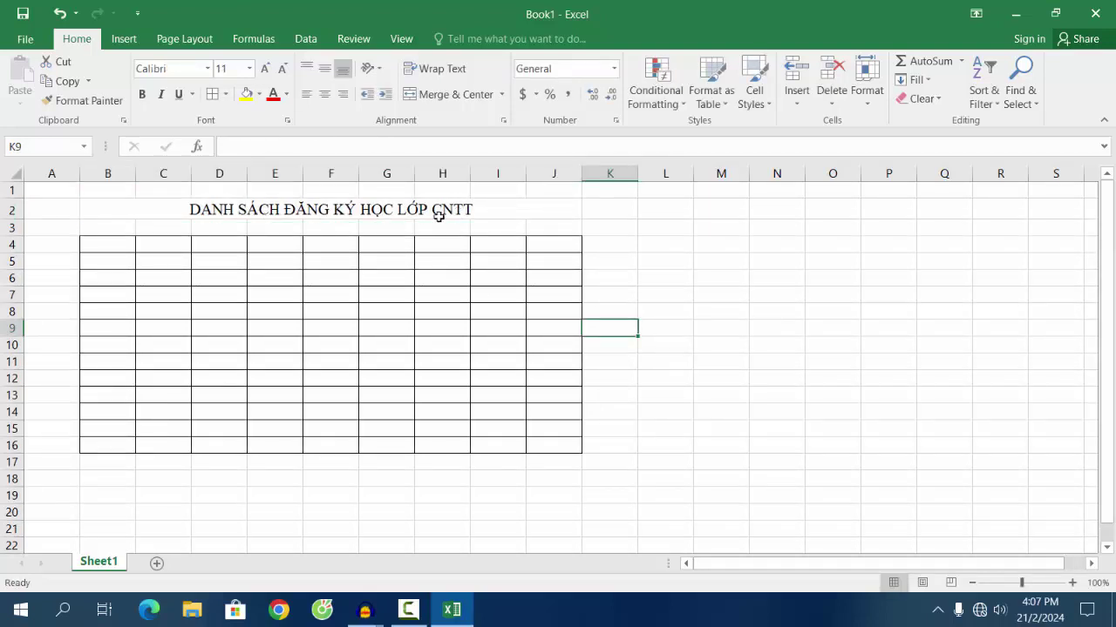
# Step: Enter STT as the header in cell B4
pyautogui.click(108, 250)
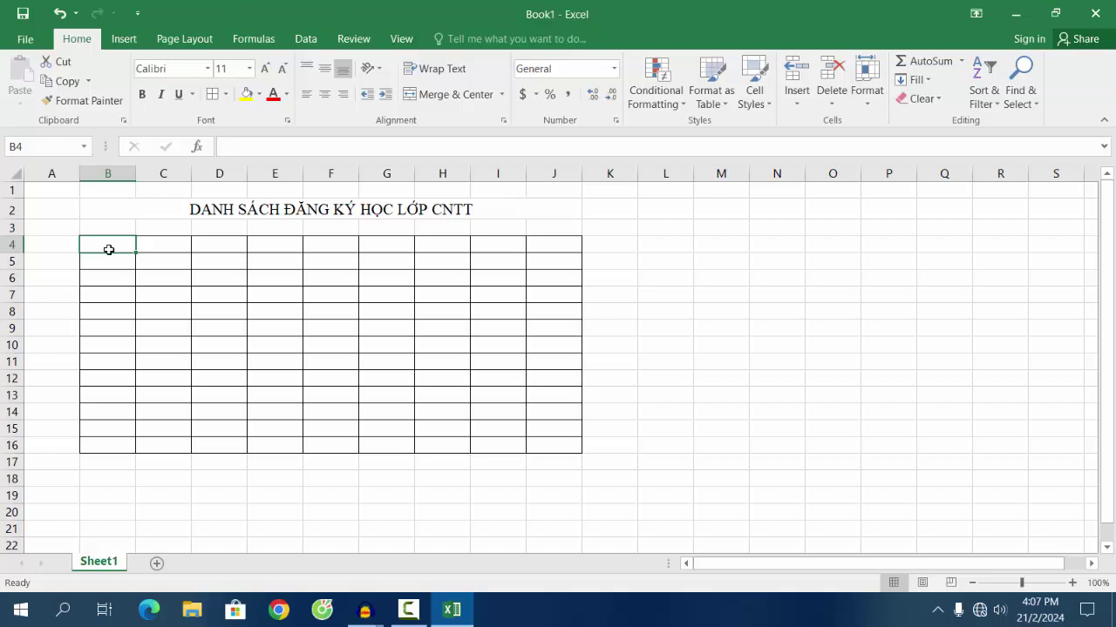
pyautogui.write('s')
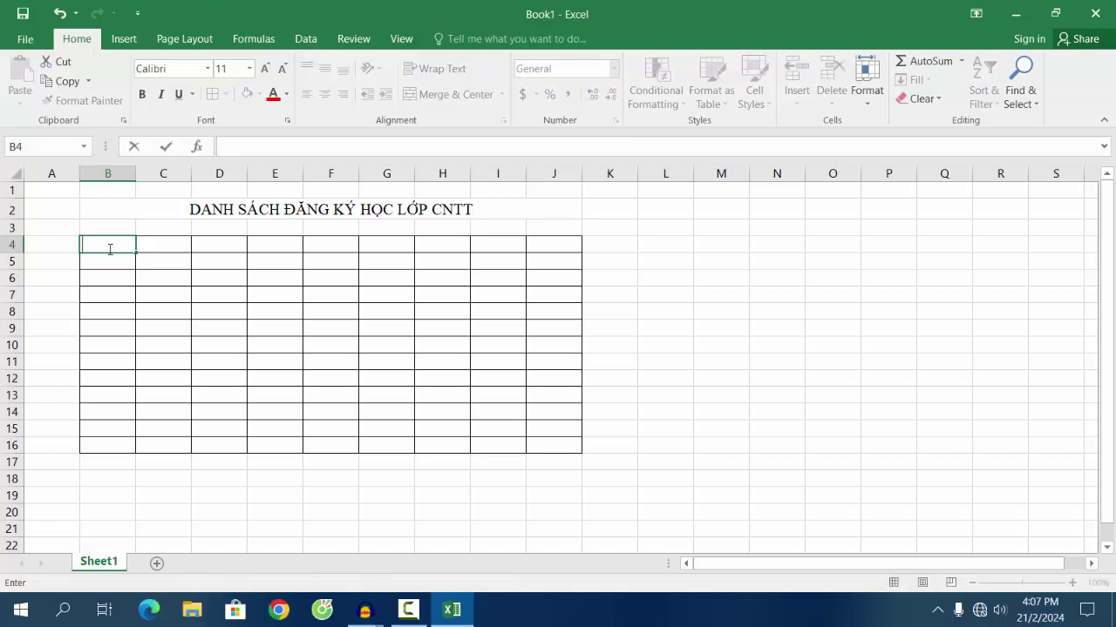
pyautogui.write('TT')
pyautogui.click(167, 245)
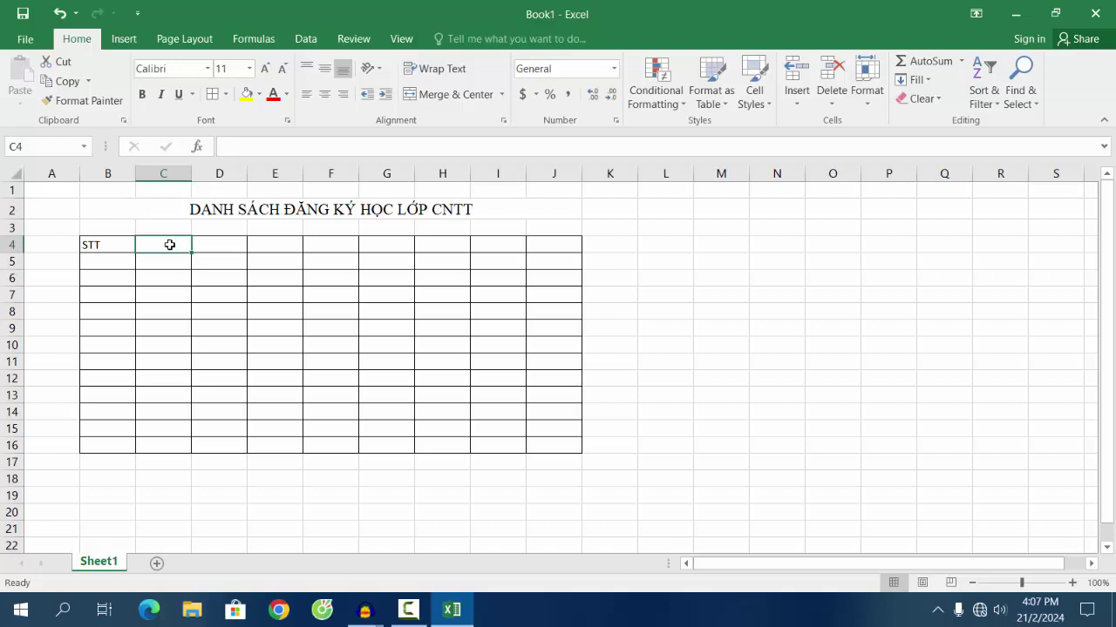
# Step: Select the header cells from C4 across to H4
pyautogui.moveTo(165, 246); pyautogui.dragTo(273, 247)
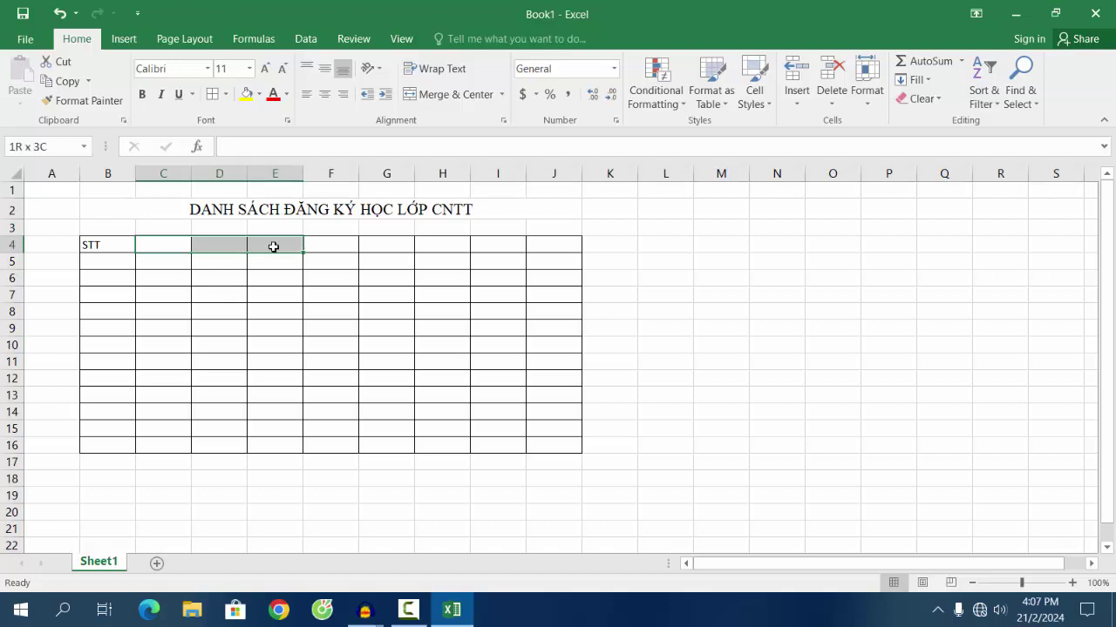
pyautogui.moveTo(273, 246); pyautogui.dragTo(315, 253)
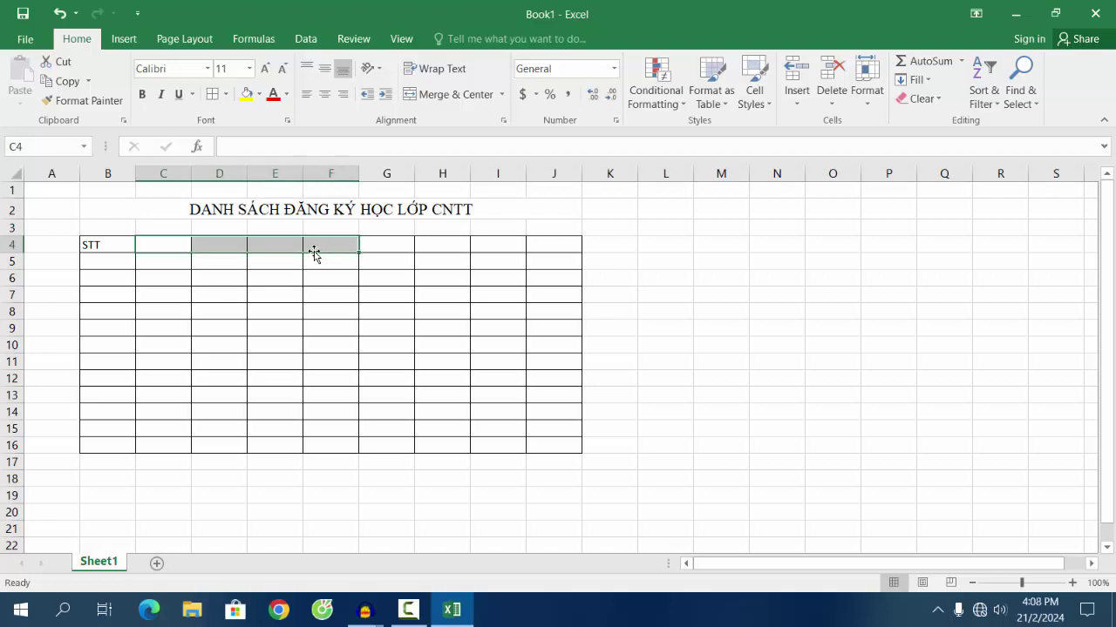
pyautogui.click(319, 247)
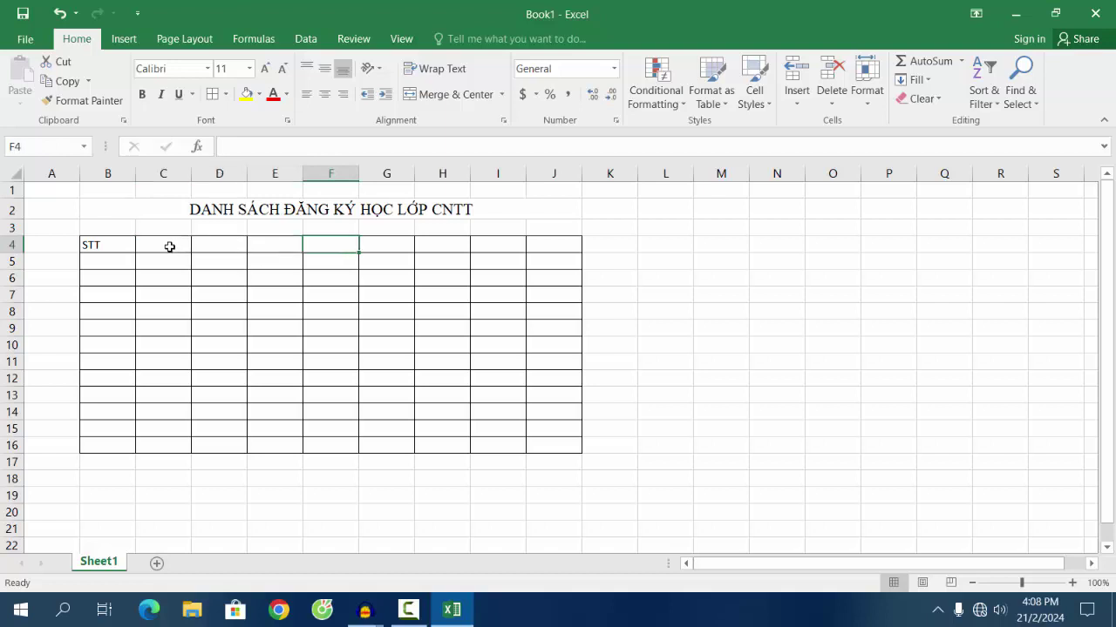
pyautogui.moveTo(170, 247); pyautogui.dragTo(328, 247)
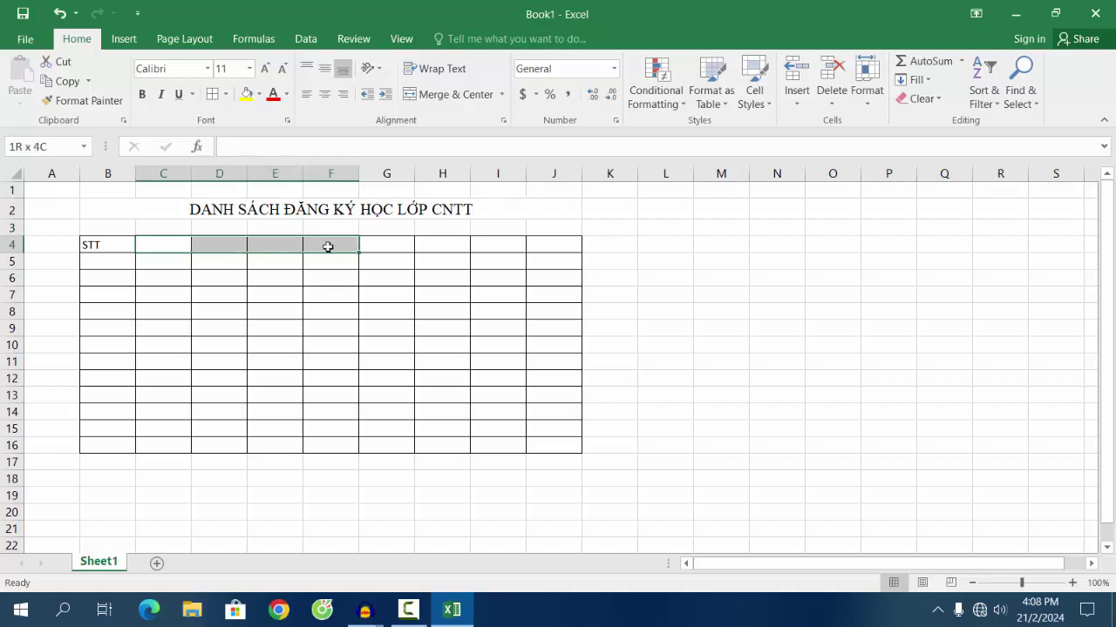
pyautogui.moveTo(328, 247); pyautogui.dragTo(328, 247)
pyautogui.click(334, 245)
pyautogui.click(166, 246)
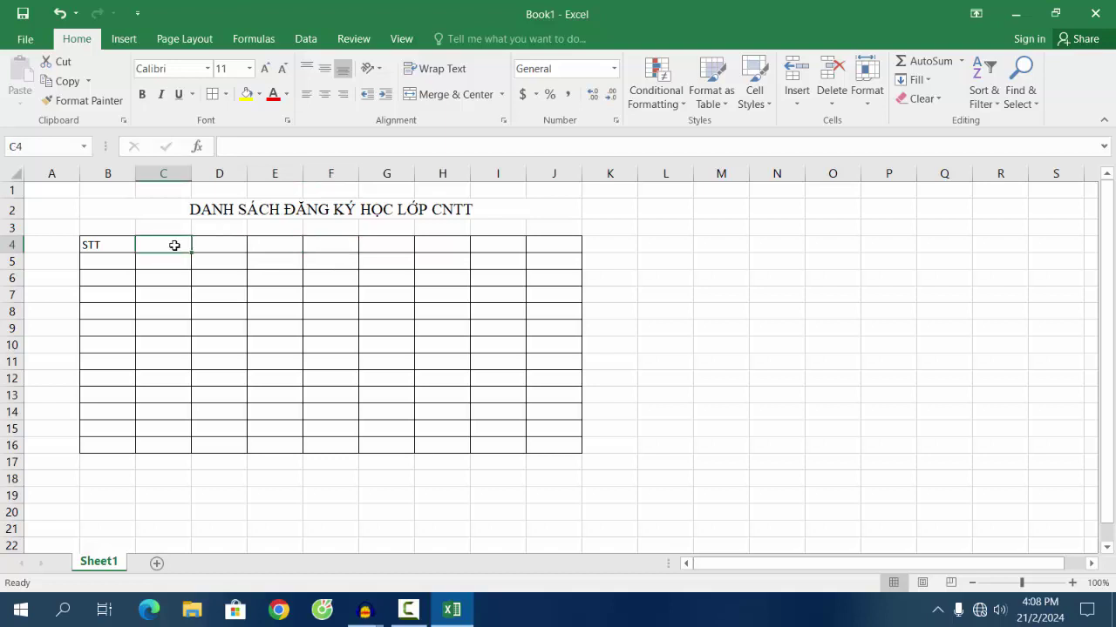
pyautogui.moveTo(304, 241); pyautogui.dragTo(275, 245)
pyautogui.moveTo(177, 247); pyautogui.dragTo(433, 249)
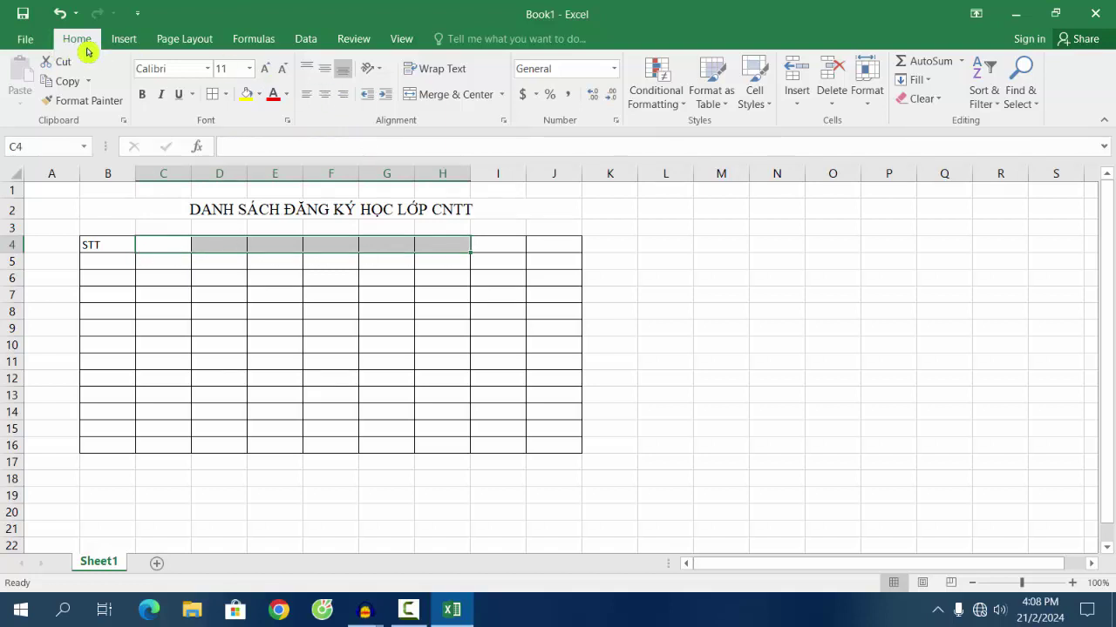
pyautogui.click(450, 96)
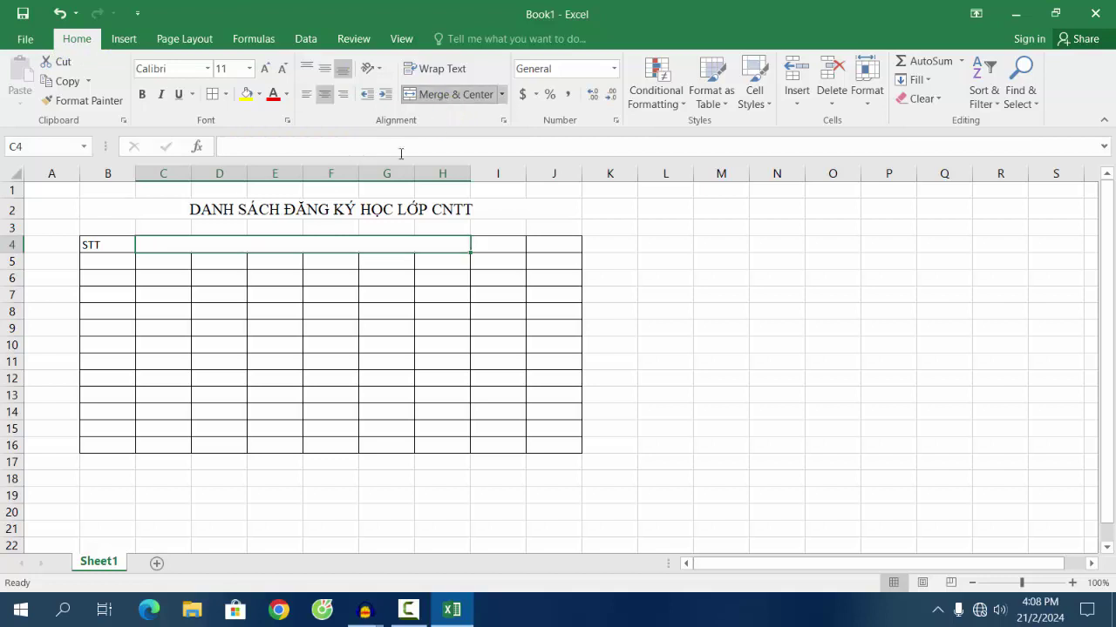
pyautogui.doubleClick(273, 248)
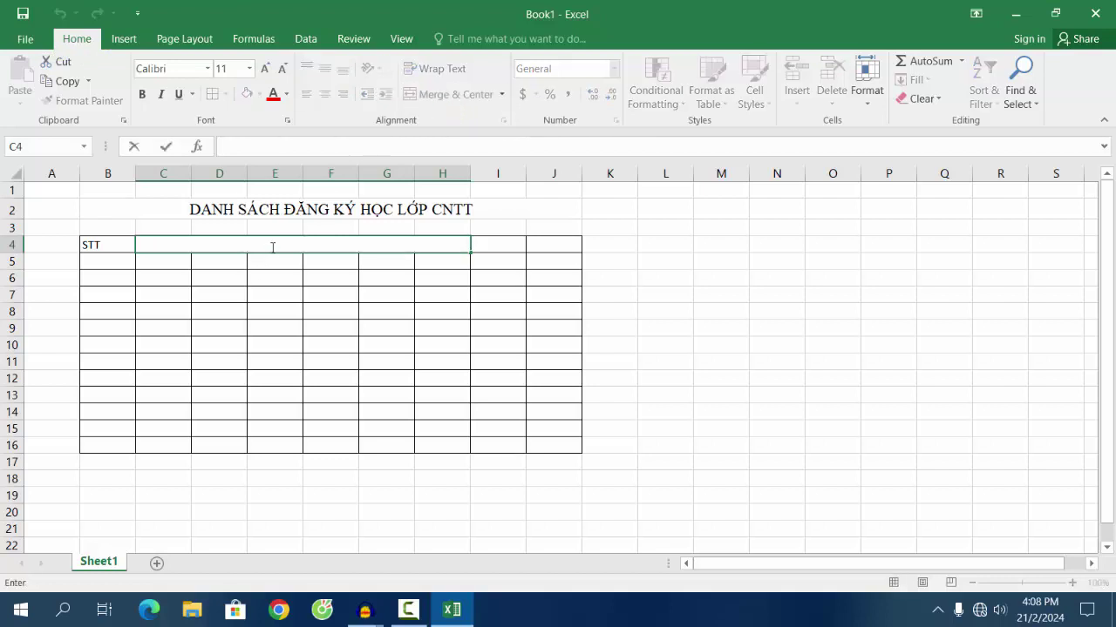
pyautogui.write('danh')
pyautogui.press('BackSpace')
pyautogui.press('BackSpace')
pyautogui.press('BackSpace')
pyautogui.write('DANH')
pyautogui.write(' SACGS')
pyautogui.press('BackSpace')
pyautogui.press('BackSpace')
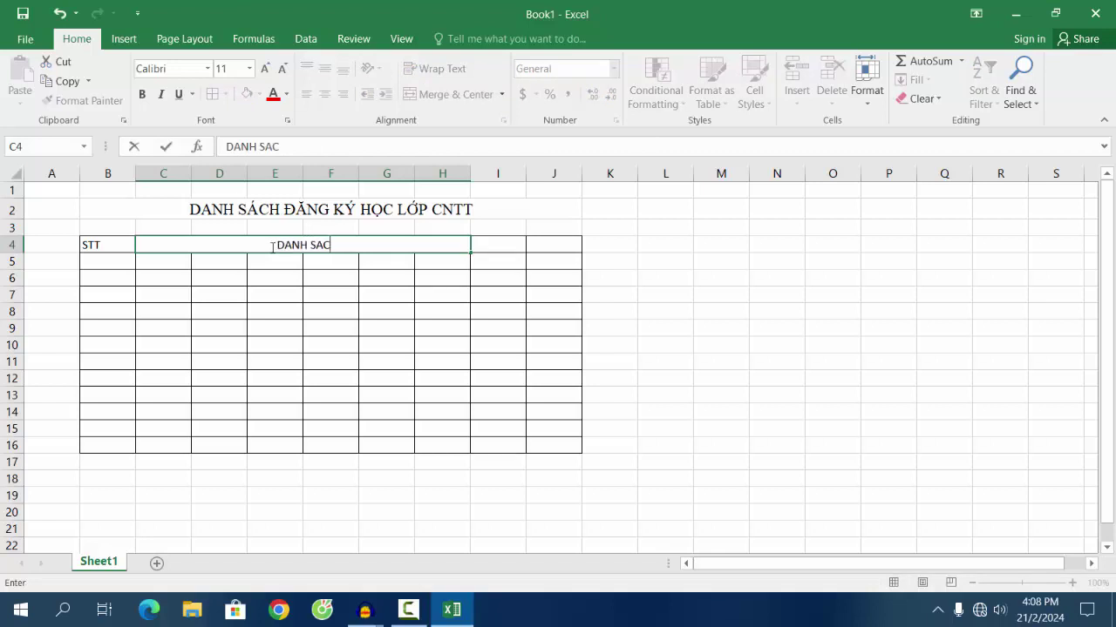
pyautogui.write('HS HOCJ')
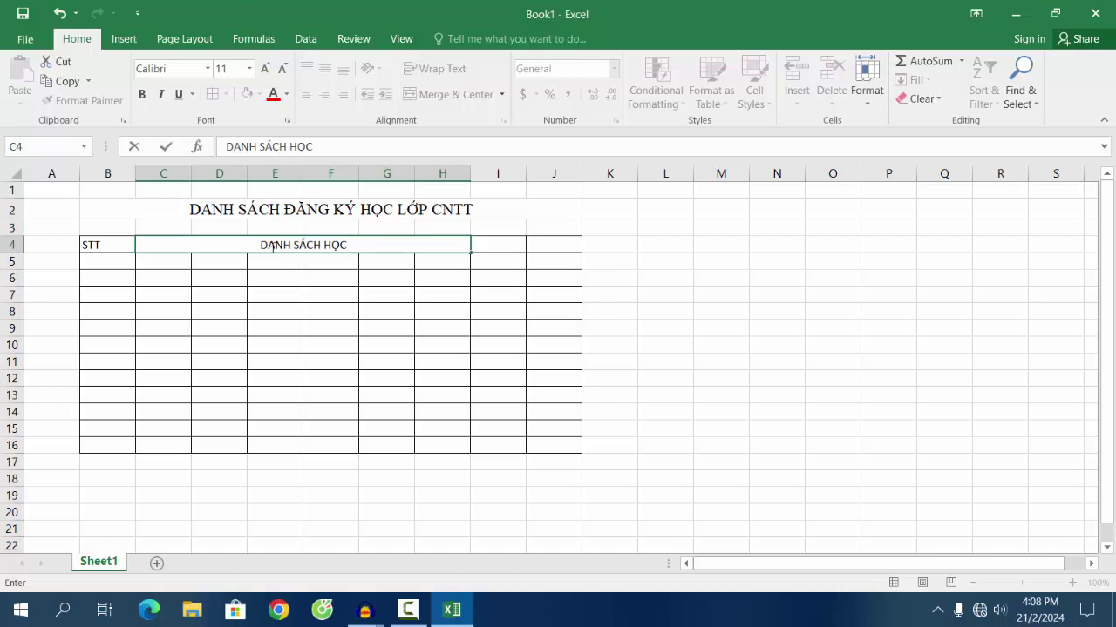
pyautogui.write('VIEE')
pyautogui.press('BackSpace')
pyautogui.press('BackSpace')
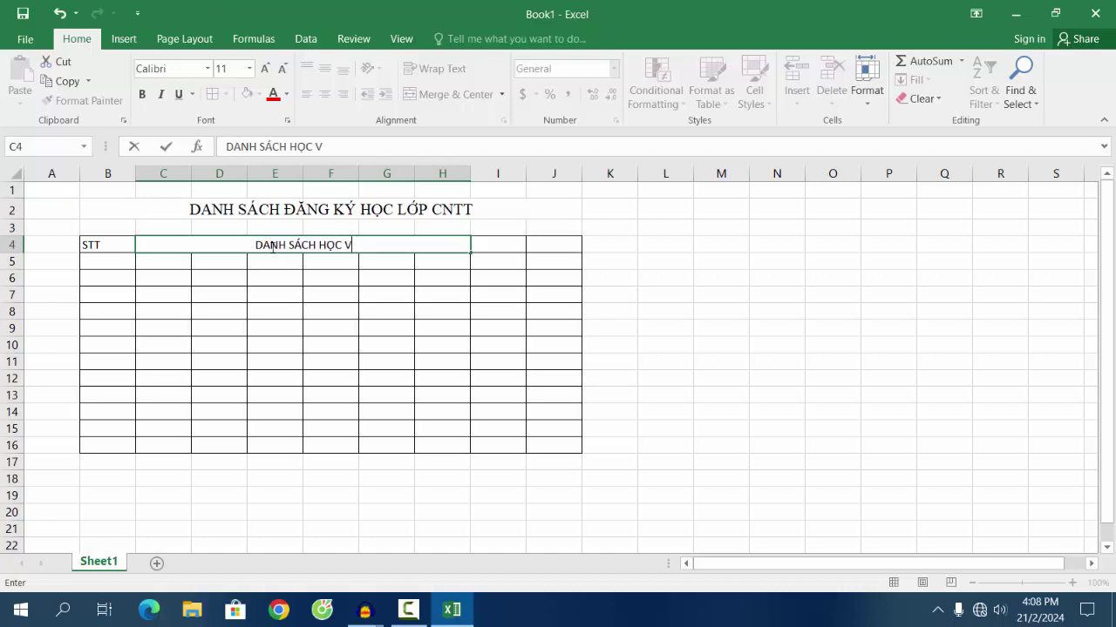
pyautogui.press('BackSpace')
pyautogui.press('BackSpace')
pyautogui.press('BackSpace')
pyautogui.press('BackSpace')
pyautogui.write('SINH ')
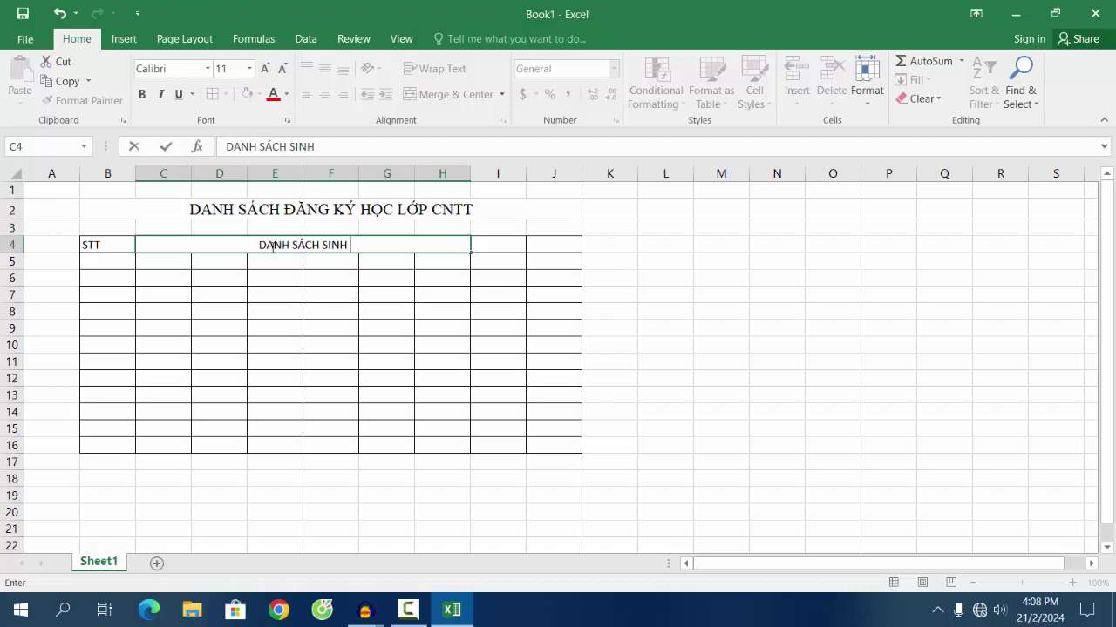
pyautogui.write('VIEEN')
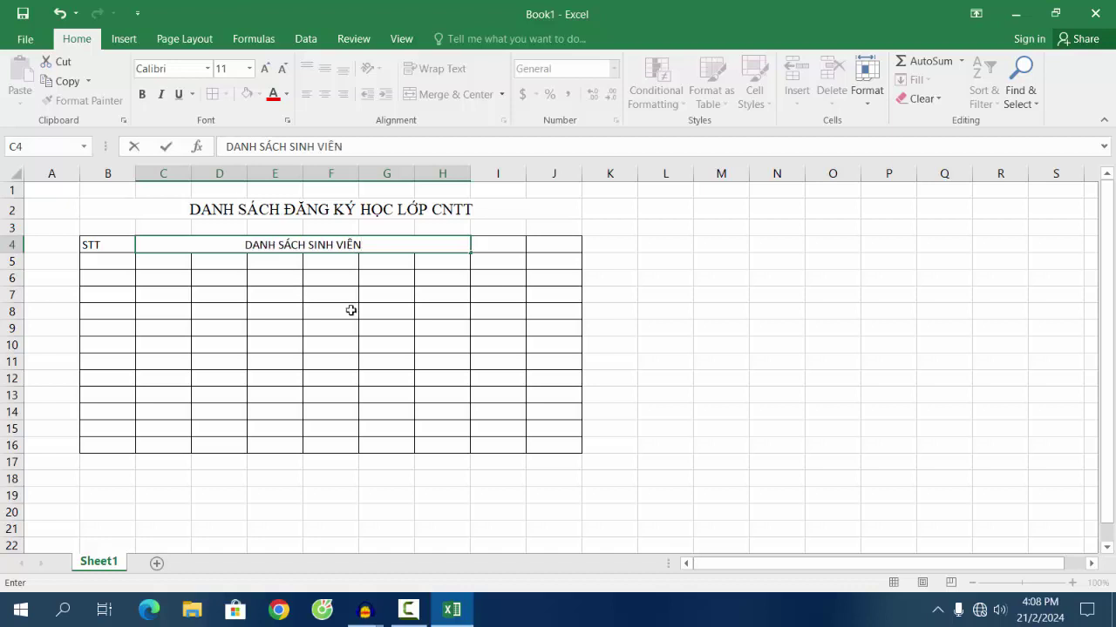
pyautogui.click(441, 272)
pyautogui.click(163, 264)
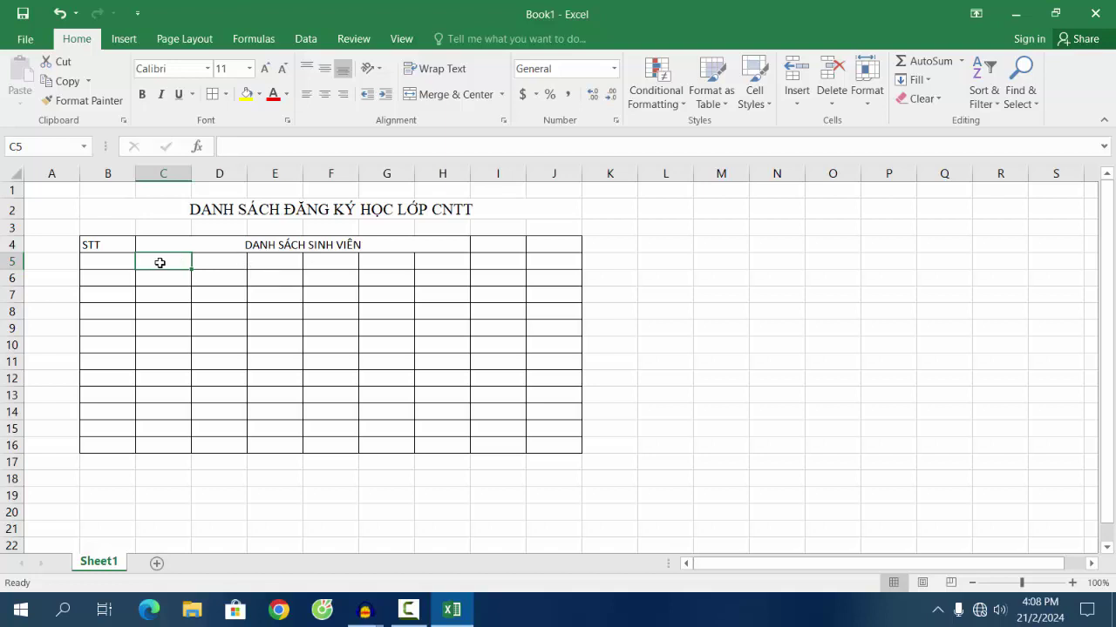
pyautogui.moveTo(172, 262); pyautogui.dragTo(221, 263)
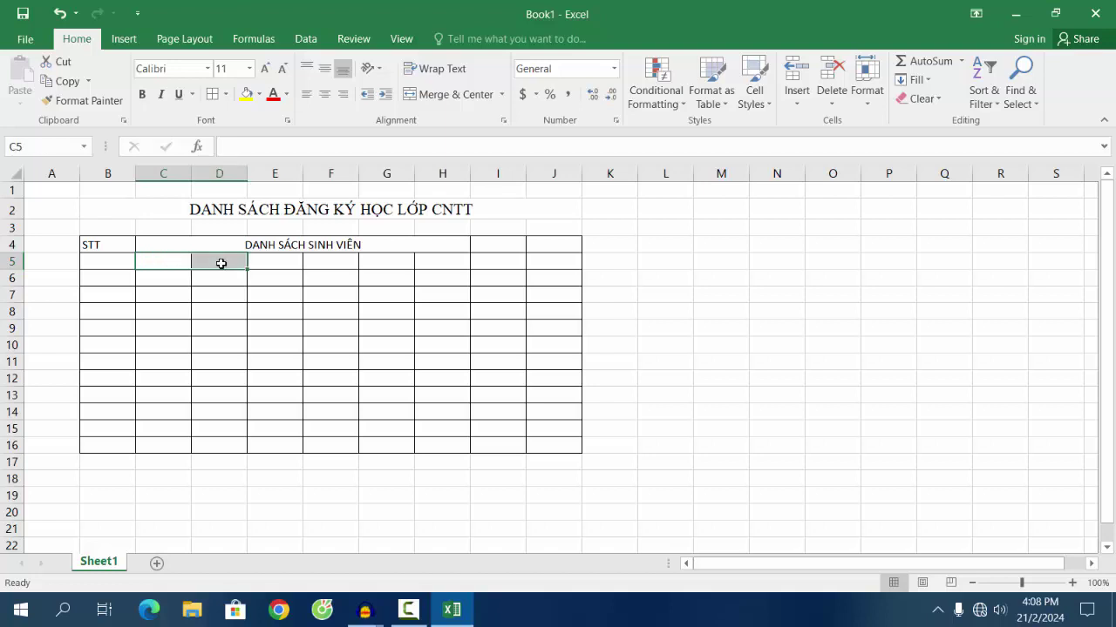
pyautogui.click(221, 263)
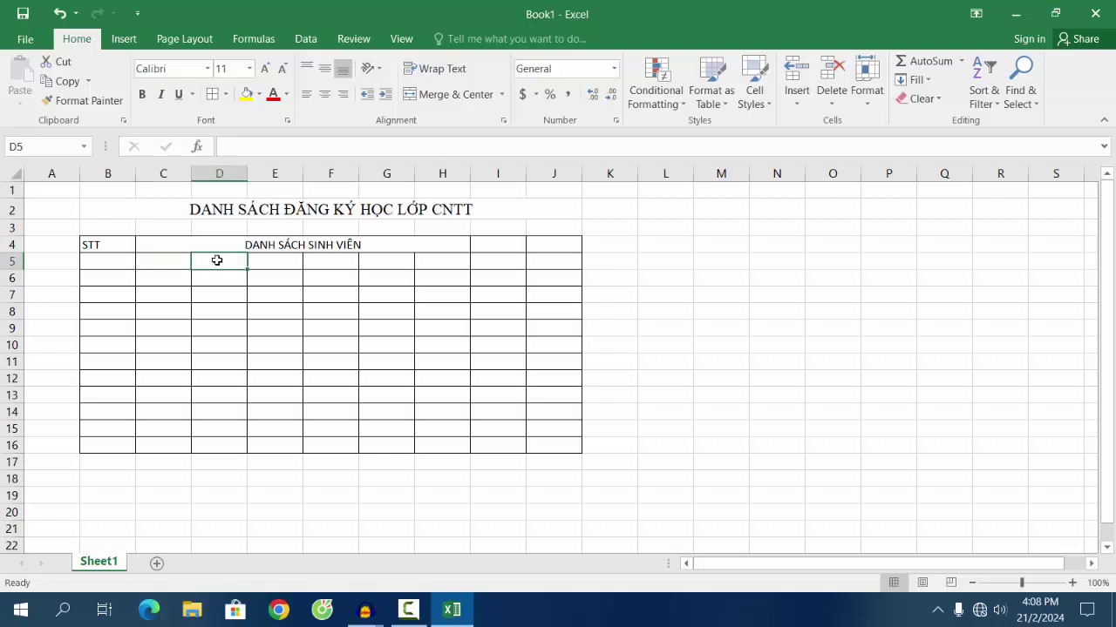
pyautogui.moveTo(154, 259); pyautogui.dragTo(234, 267)
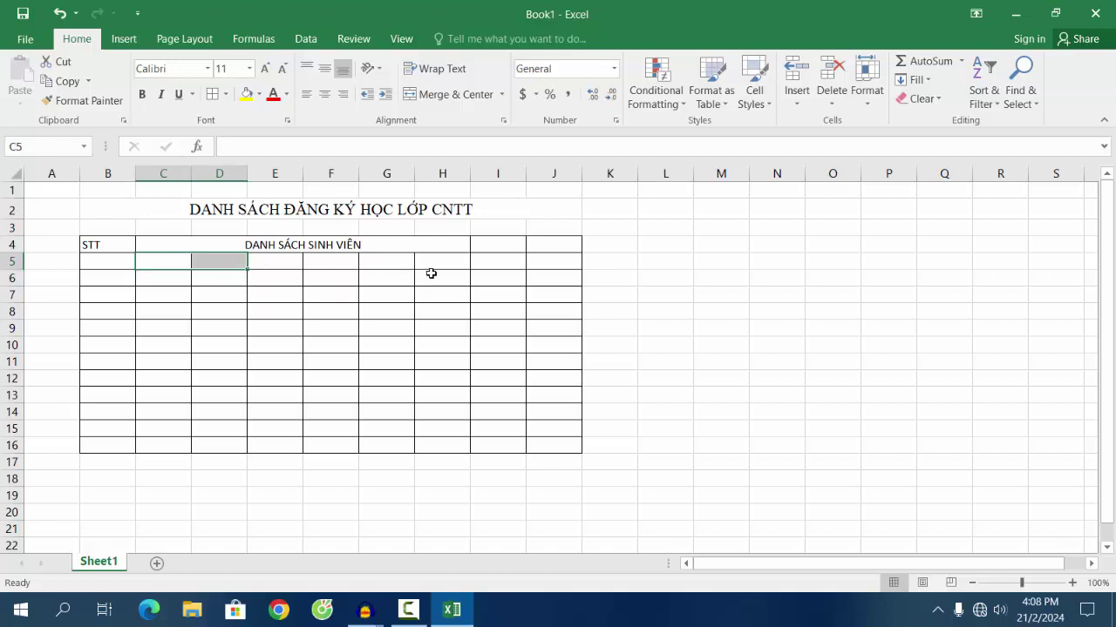
# Step: Undo the SINH VIÊN header, the C4:H4 merge and STT, then redo to restore STT
pyautogui.click(61, 19)
pyautogui.click(61, 21)
pyautogui.click(61, 20)
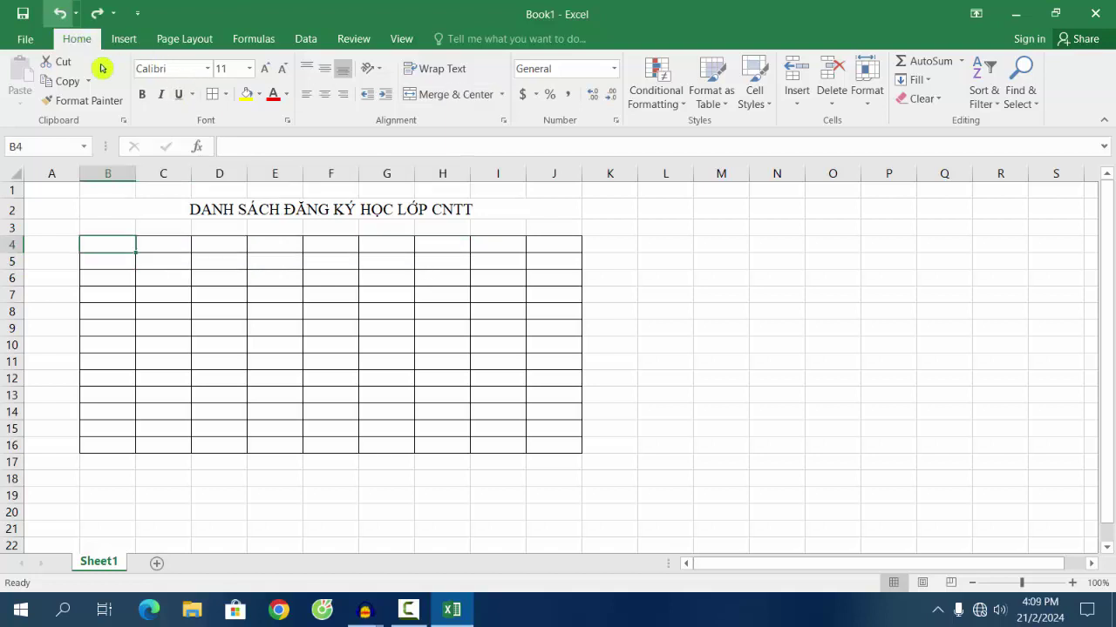
pyautogui.click(96, 20)
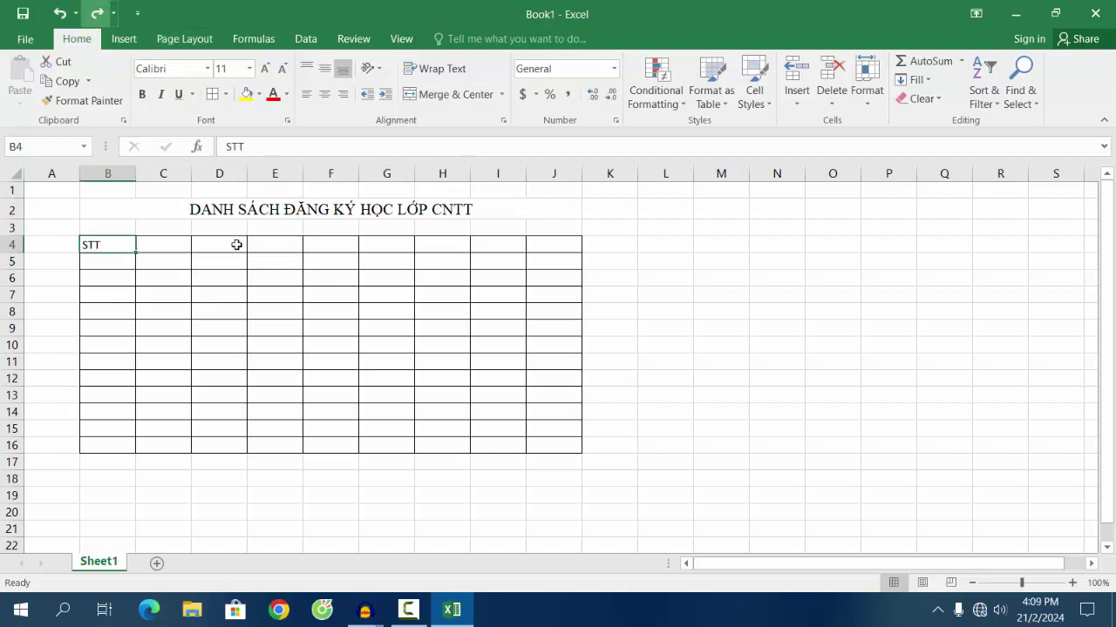
# Step: Merge C4:F4 and enter the heading DANH SÁCH HỌC VIÊN
pyautogui.moveTo(162, 245); pyautogui.dragTo(318, 247)
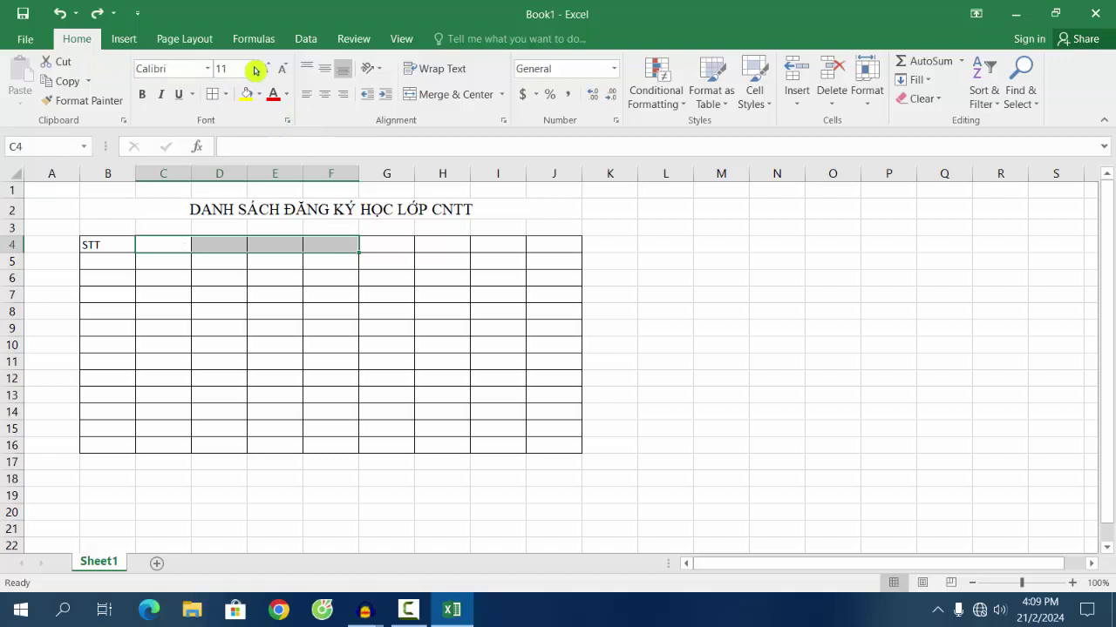
pyautogui.click(457, 94)
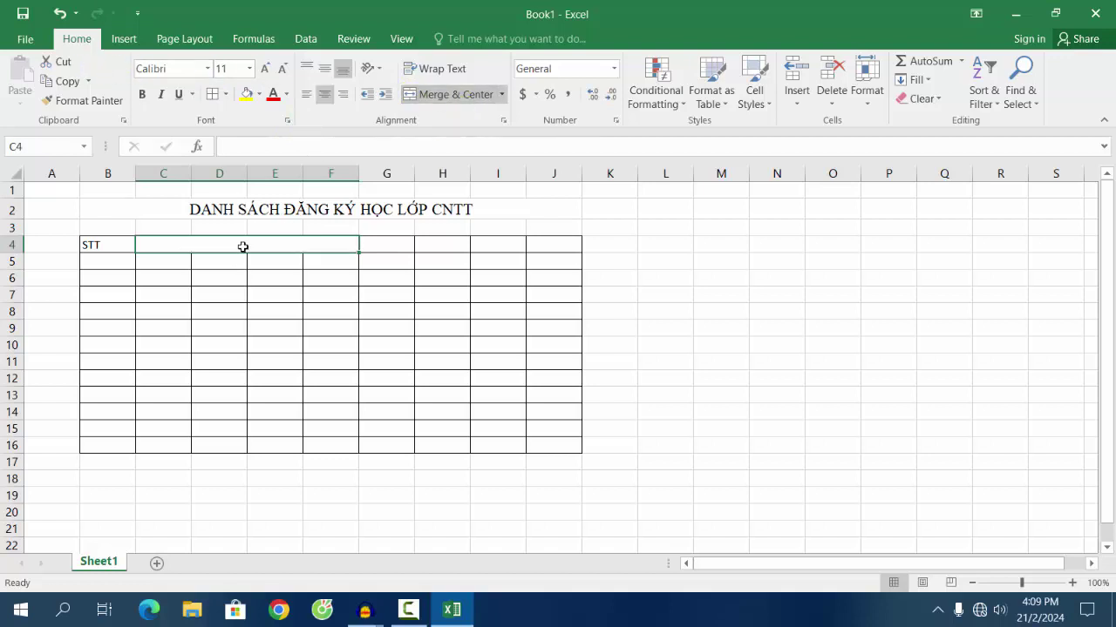
pyautogui.write('DA')
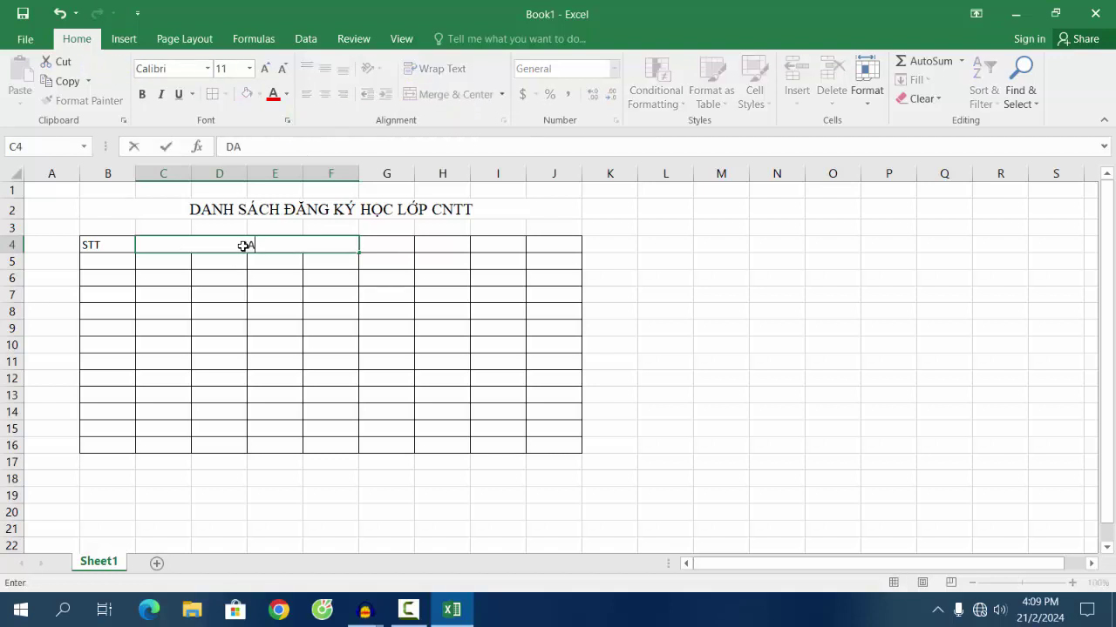
pyautogui.write('NH SACH')
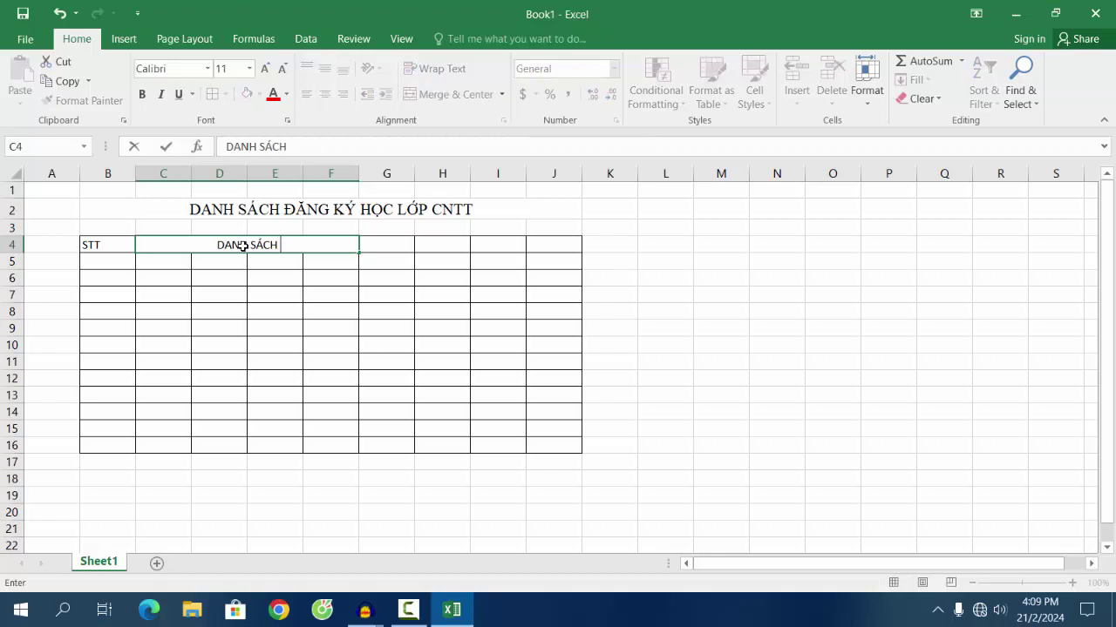
pyautogui.write('HỌC VIÊN')
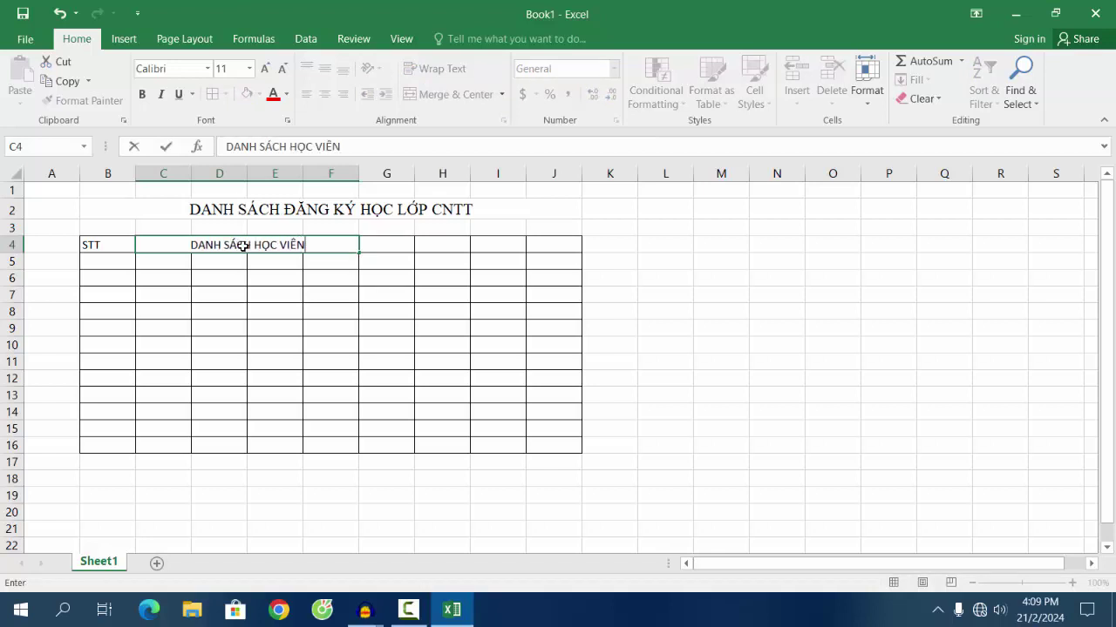
pyautogui.click(154, 265)
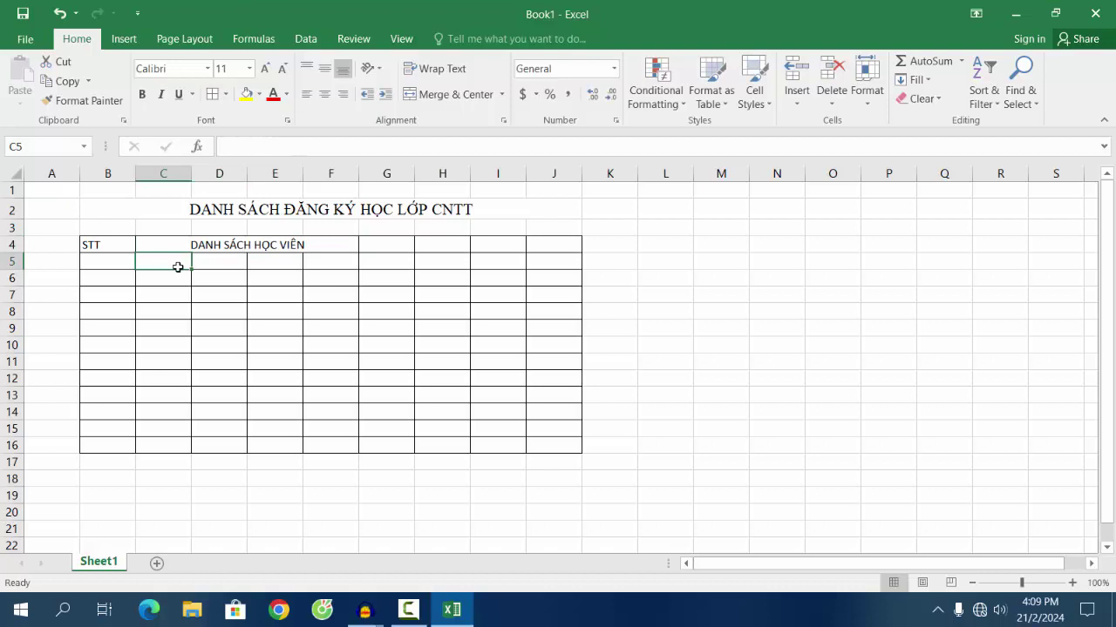
# Step: Enter Đợt 1, Đợt 2, Đợt 3 and Đợt 4 in cells C5:F5
pyautogui.write('Đơt')
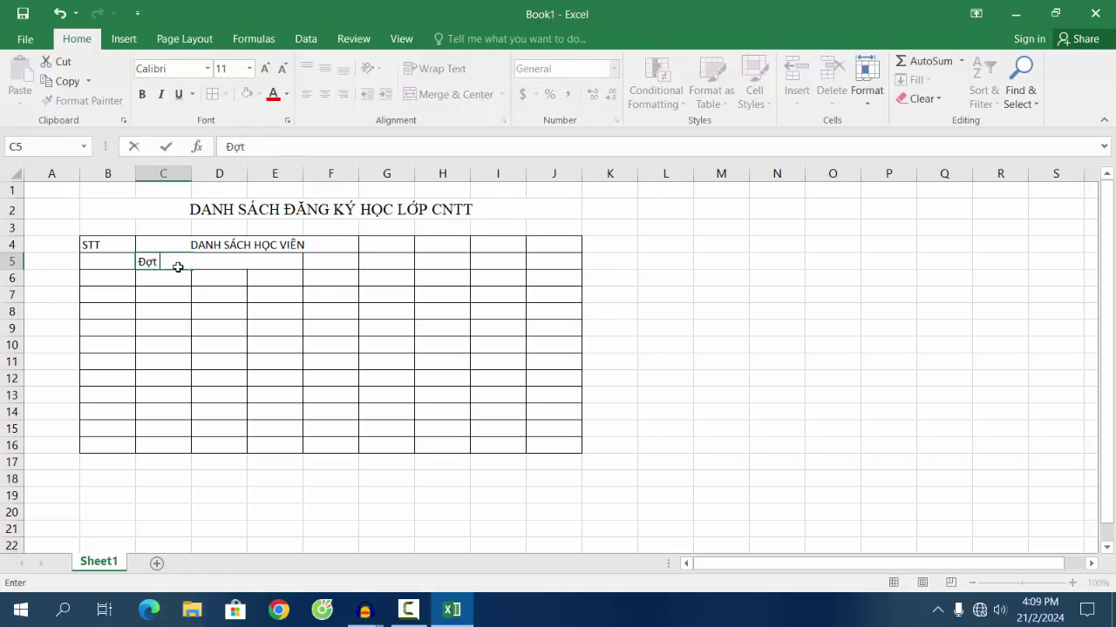
pyautogui.write('1')
pyautogui.click(224, 262)
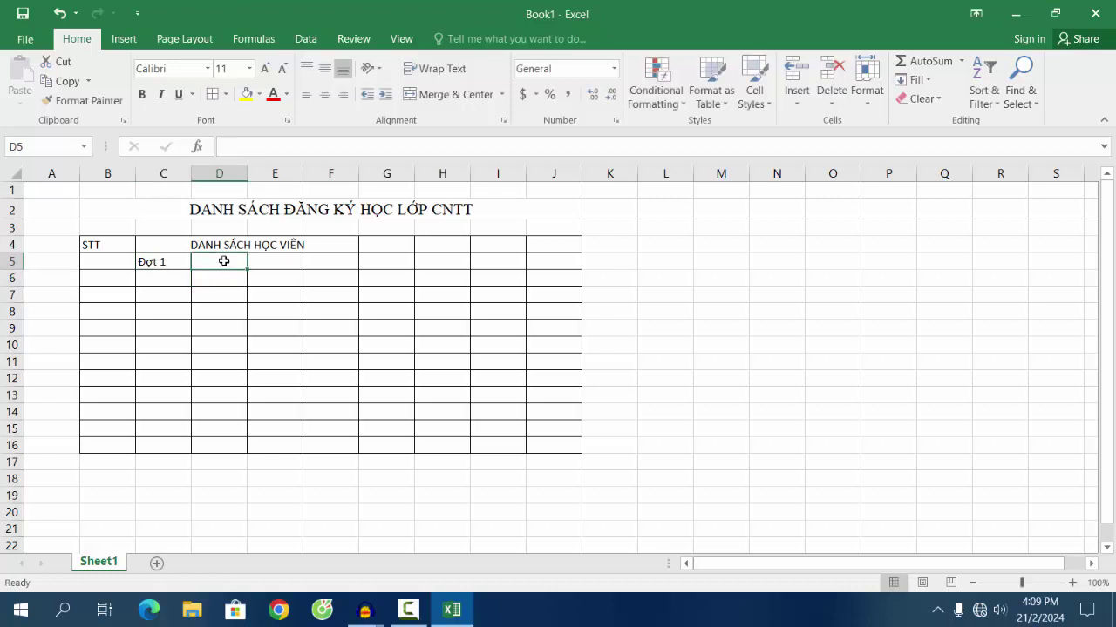
pyautogui.write('Đơt')
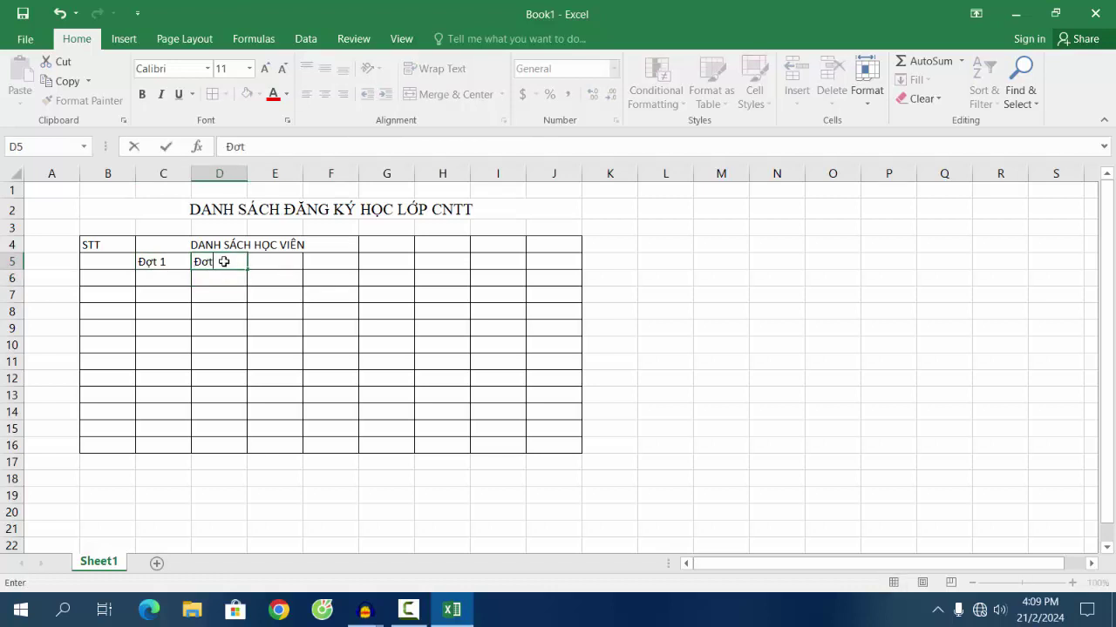
pyautogui.write('2')
pyautogui.click(278, 263)
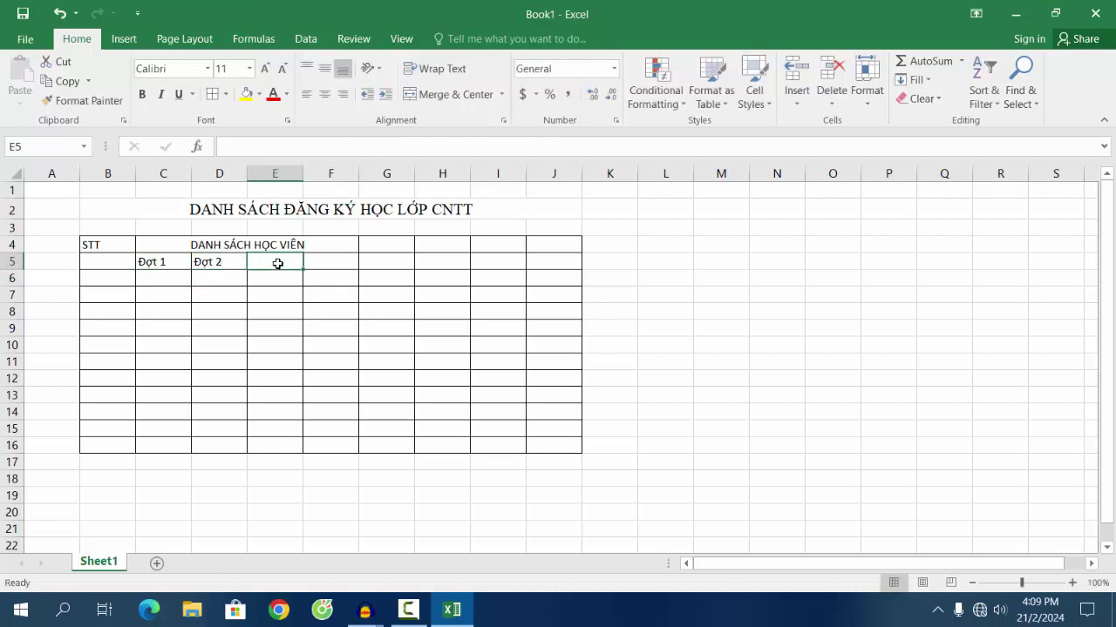
pyautogui.write('Đợt 3')
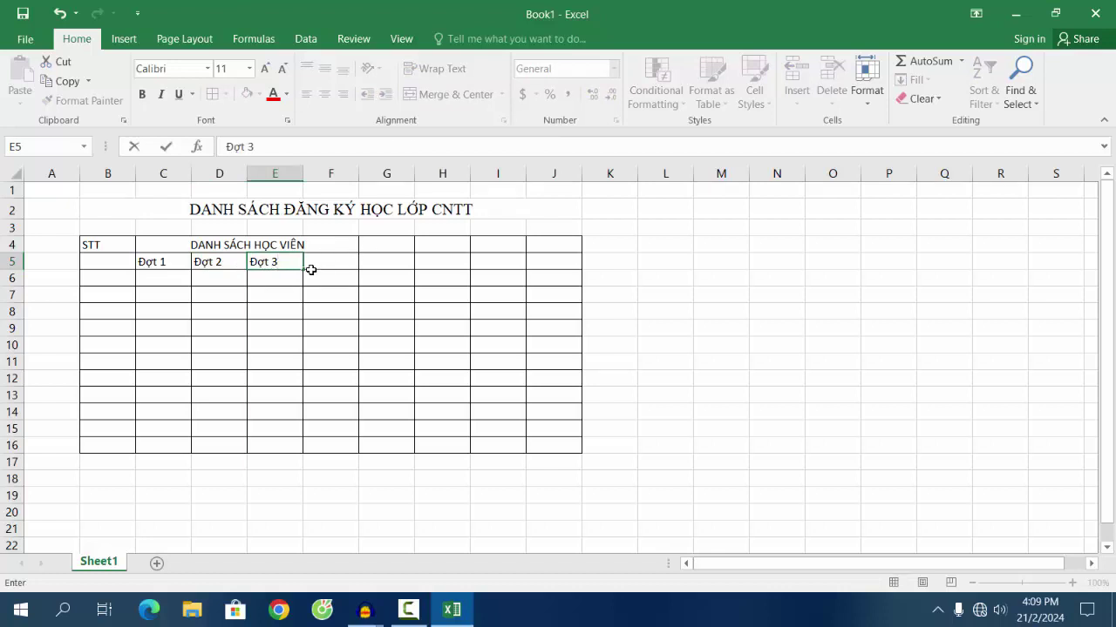
pyautogui.click(328, 265)
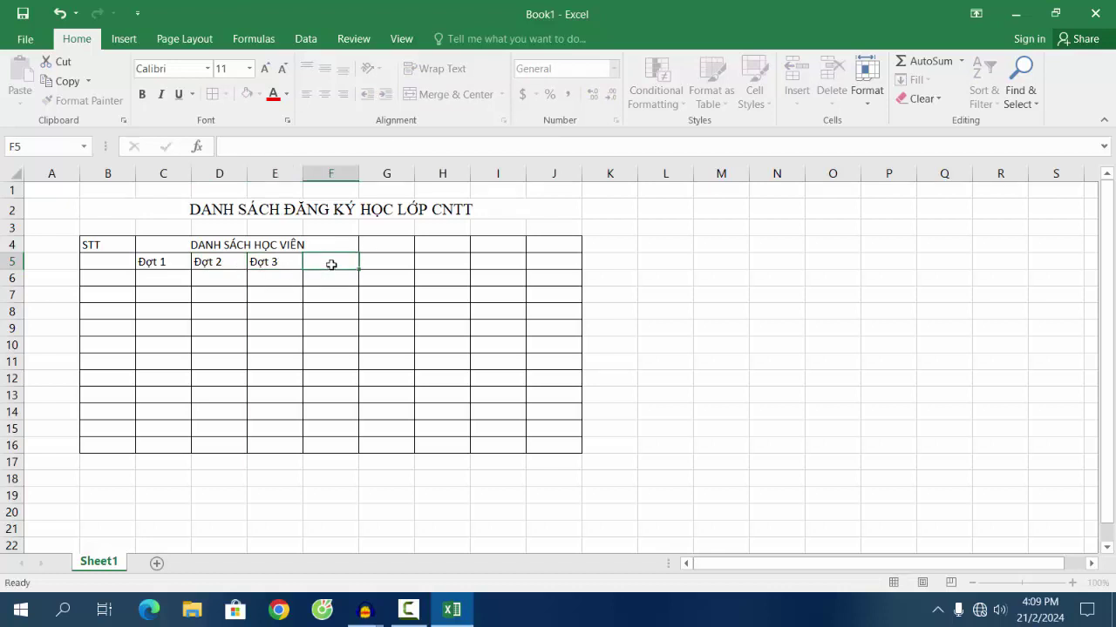
pyautogui.write('Đợt')
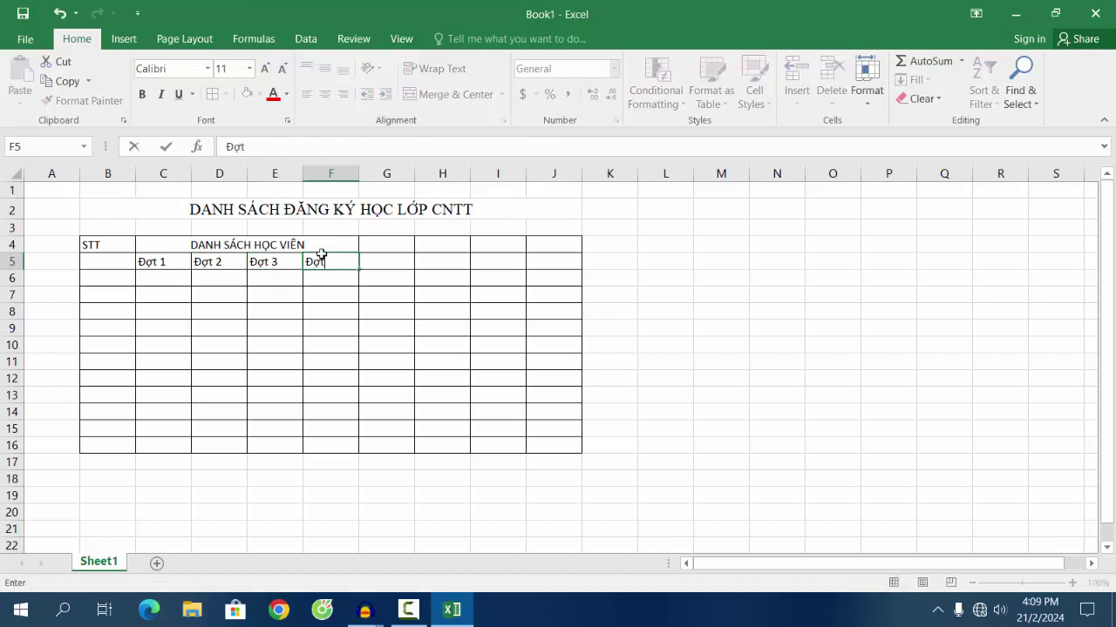
pyautogui.write(' 4')
pyautogui.click(141, 266)
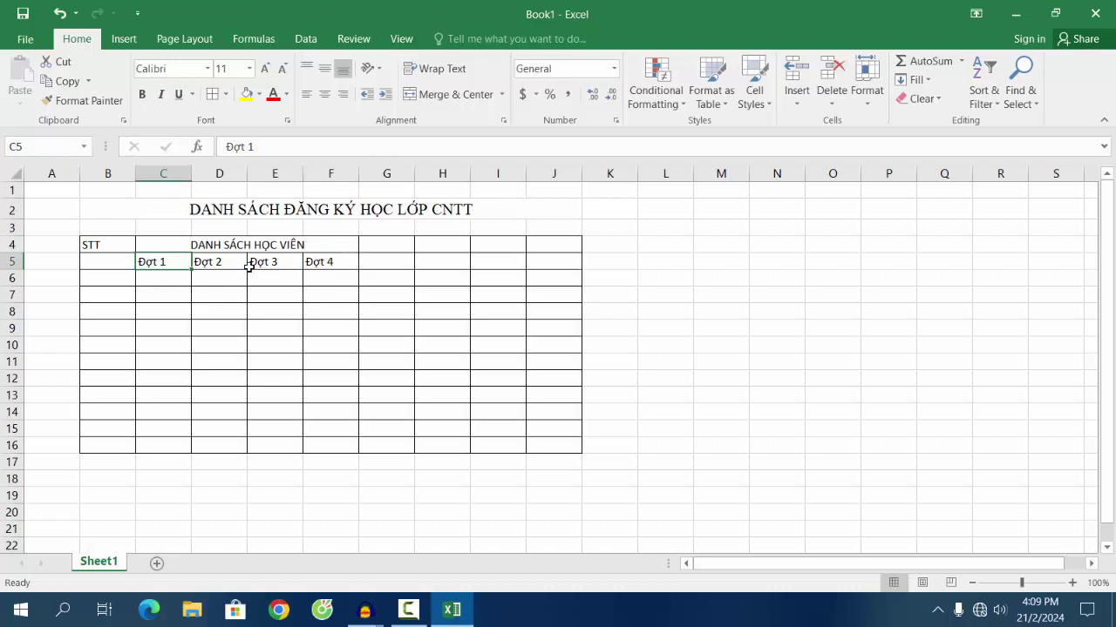
pyautogui.click(343, 265)
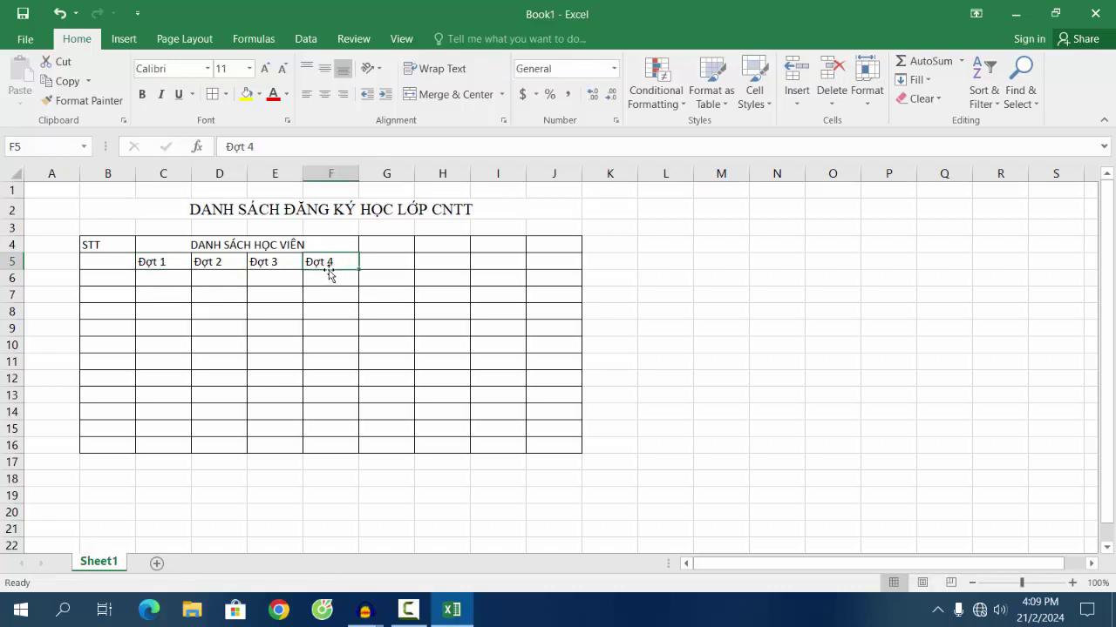
# Step: Enter the heading Ghi chú in cell G4
pyautogui.click(398, 240)
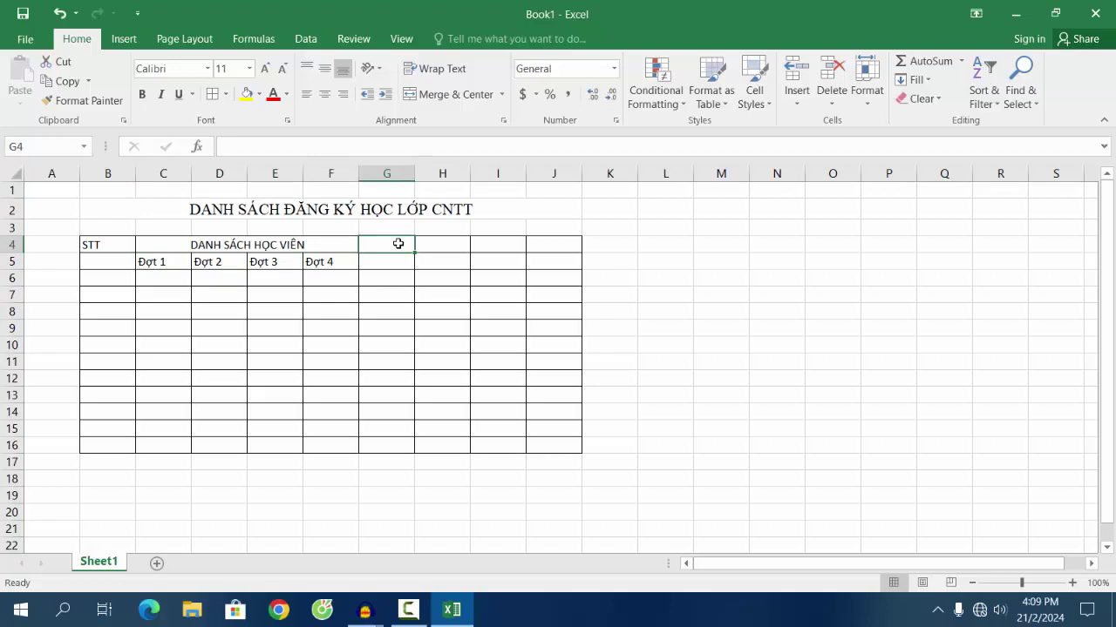
pyautogui.write('Ghi')
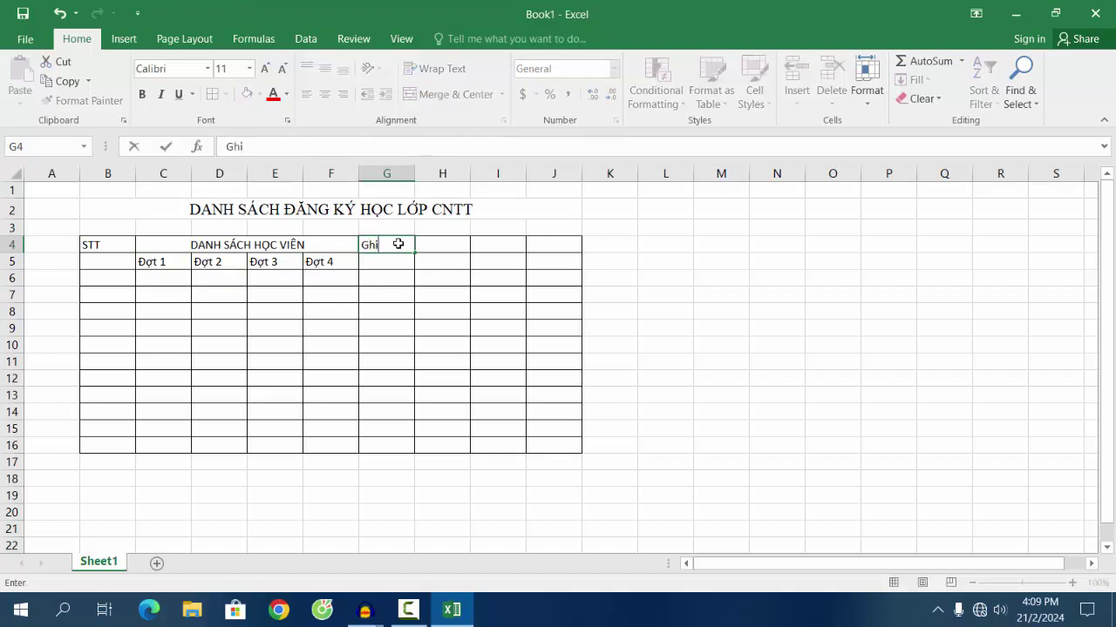
pyautogui.write(' chu')
pyautogui.click(384, 258)
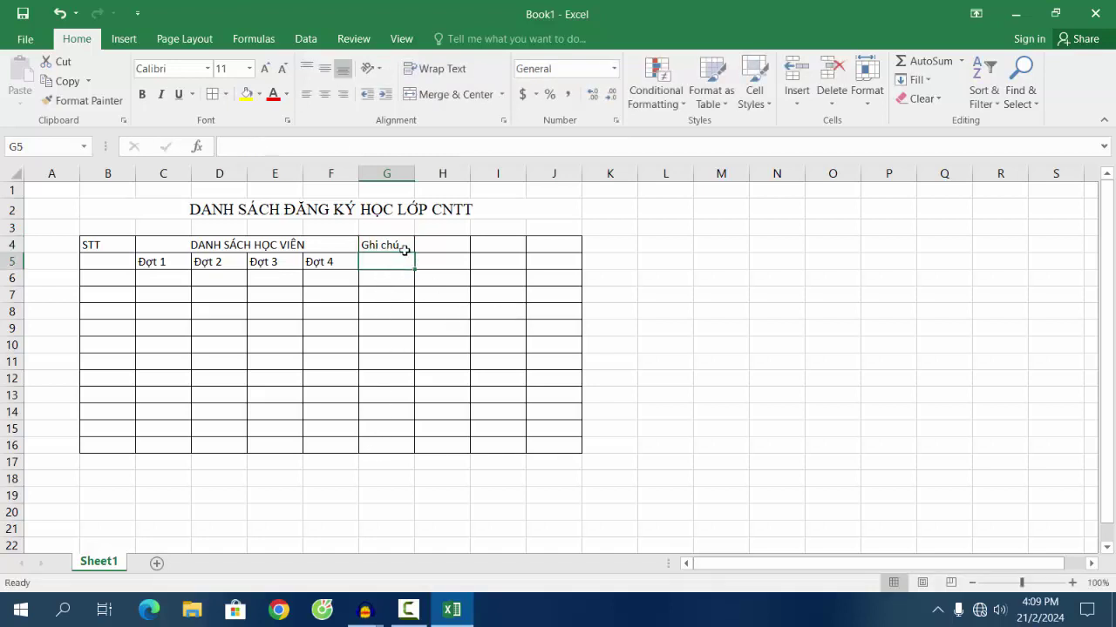
pyautogui.click(455, 248)
# Step: Delete the leftover cells H4:J16 with cells shifted left, so the table ends at column G
pyautogui.moveTo(448, 247)
pyautogui.mouseDown()
pyautogui.moveTo(544, 248)
pyautogui.moveTo(543, 389)
pyautogui.mouseUp()
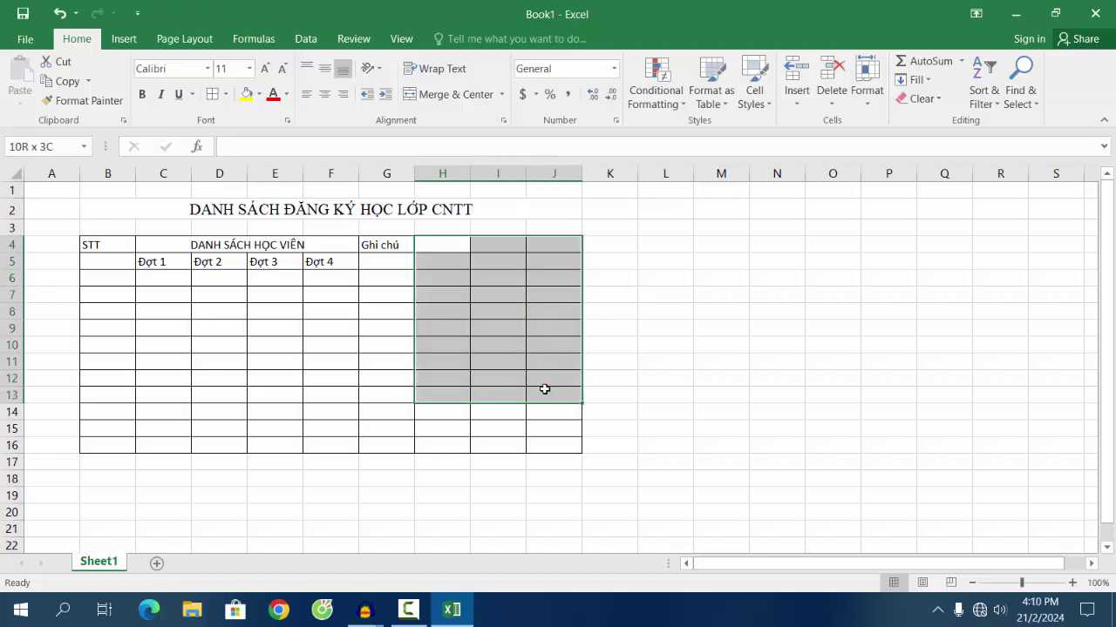
pyautogui.click(436, 249)
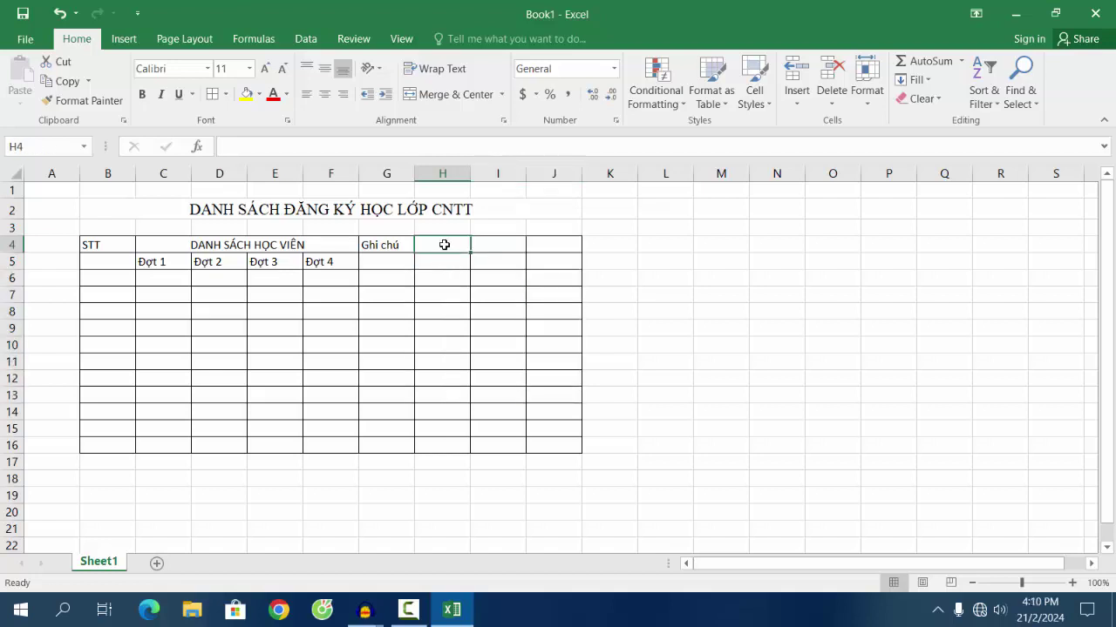
pyautogui.moveTo(444, 245); pyautogui.dragTo(560, 444)
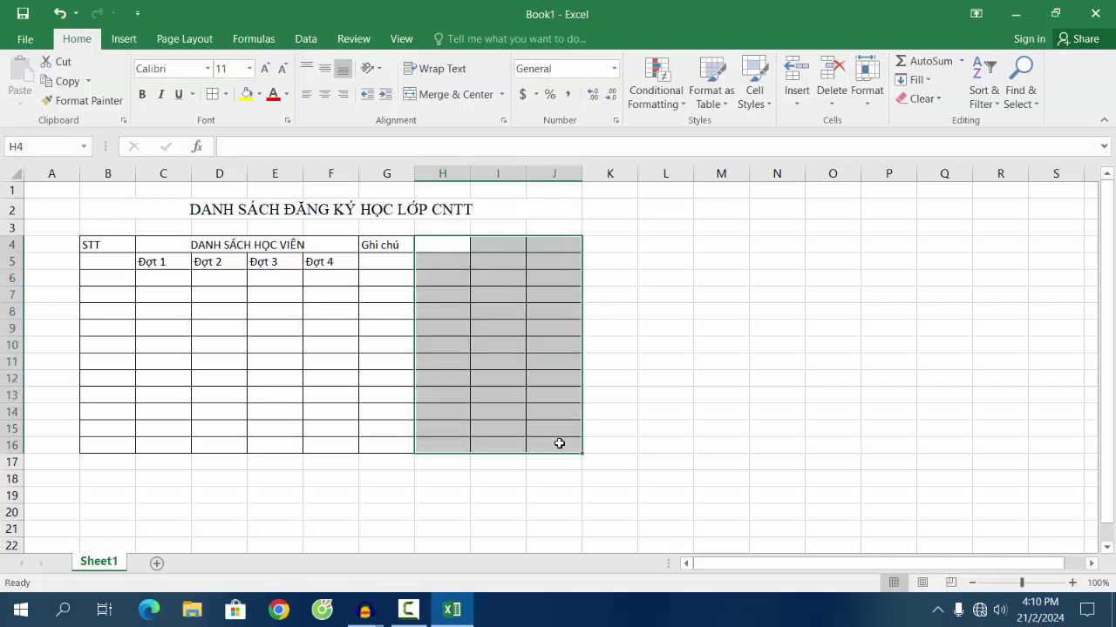
pyautogui.rightClick(544, 248)
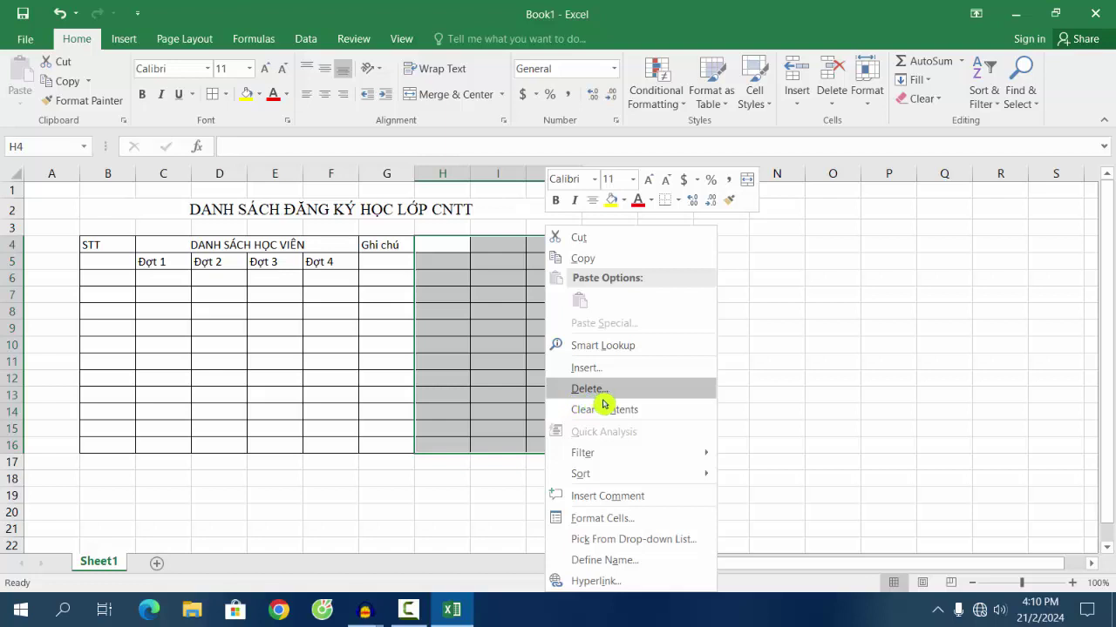
pyautogui.click(594, 398)
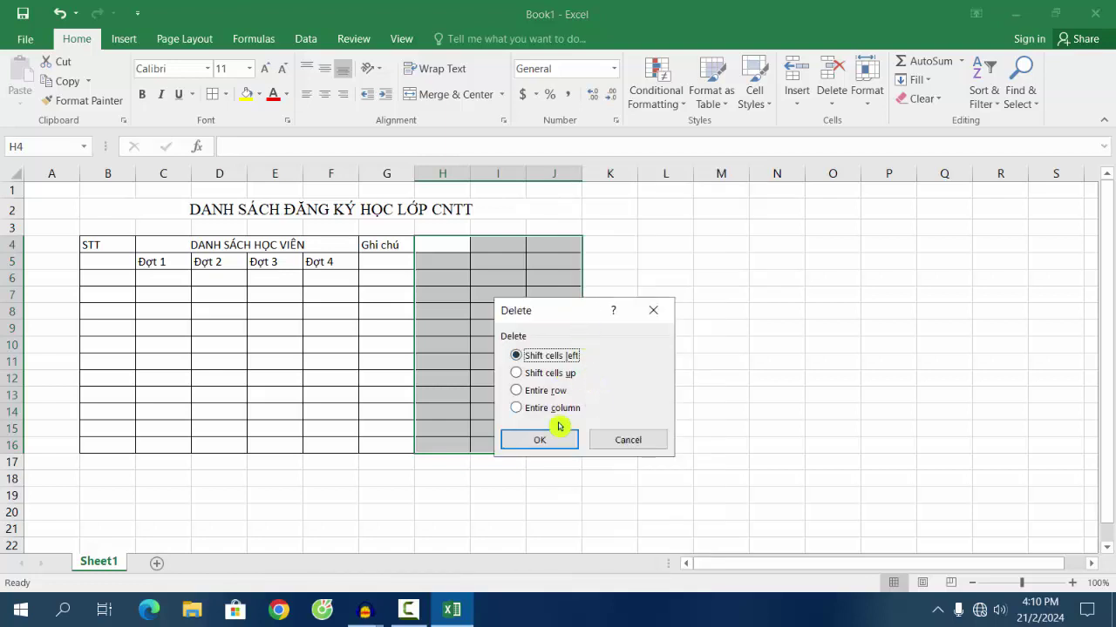
pyautogui.click(550, 443)
pyautogui.click(545, 380)
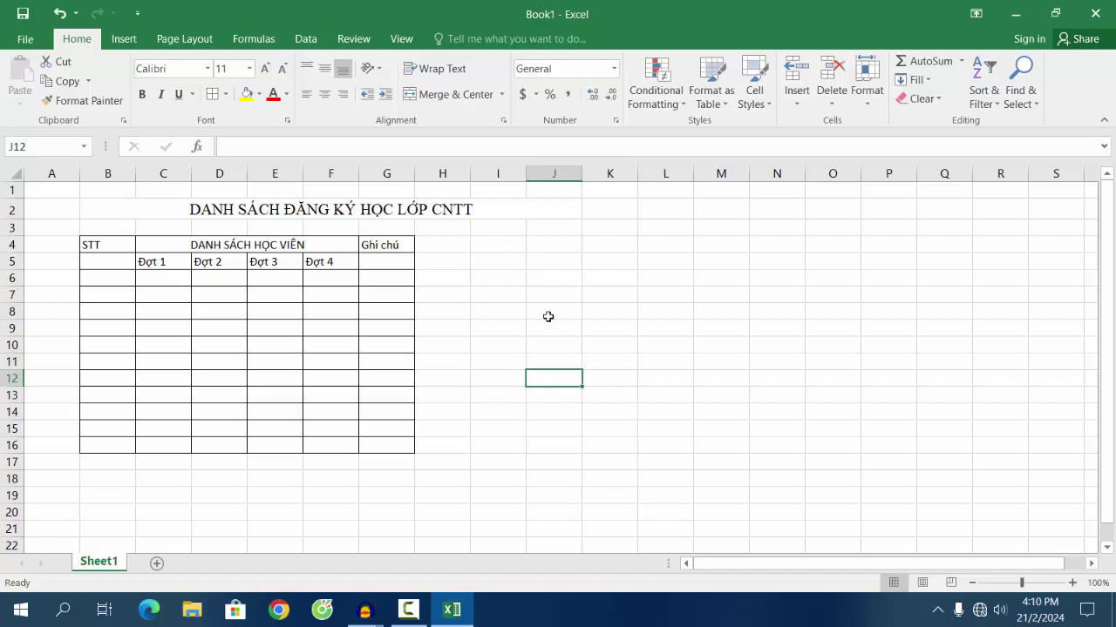
pyautogui.moveTo(85, 248)
pyautogui.mouseDown()
pyautogui.moveTo(382, 280)
pyautogui.moveTo(383, 340)
pyautogui.mouseUp()
pyautogui.click(99, 258)
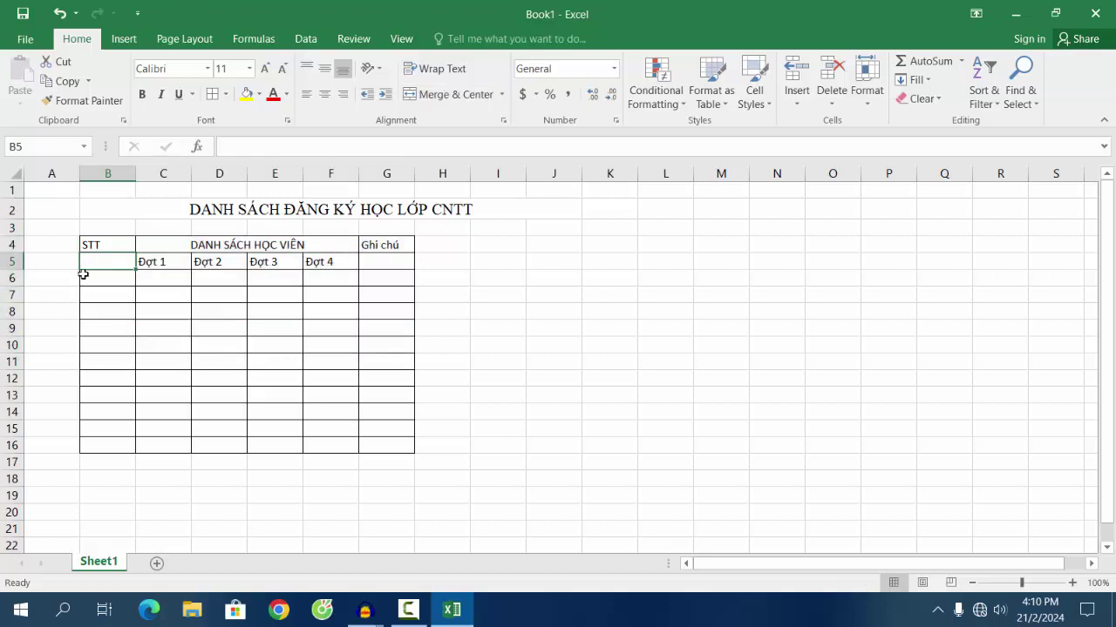
# Step: Shade the table B4:G16 with a light green fill from the Fill Color palette
pyautogui.click(103, 248)
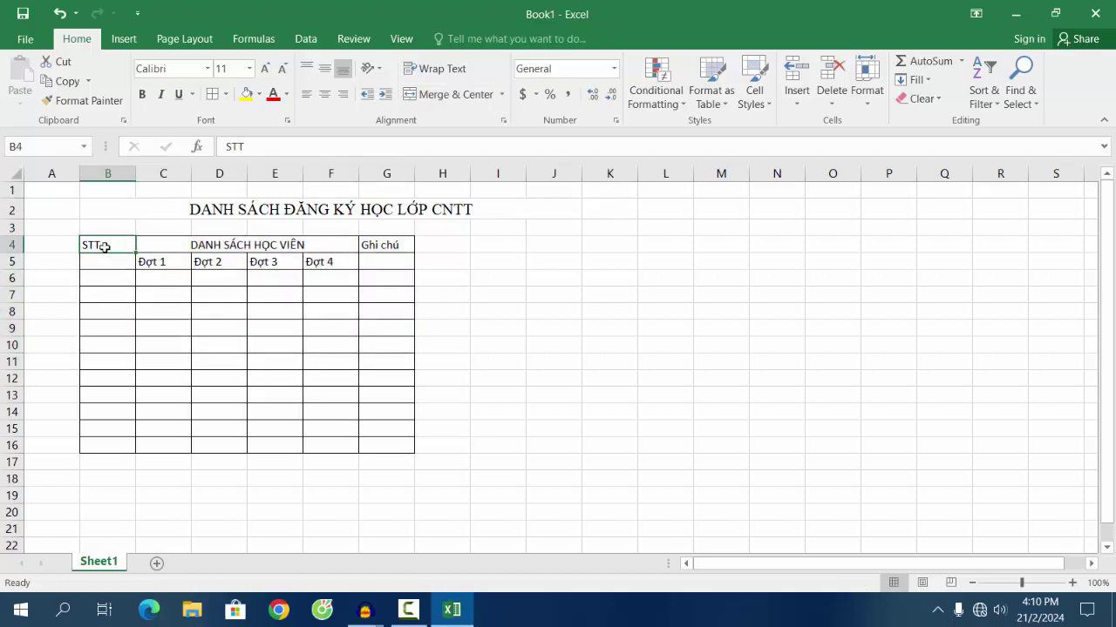
pyautogui.moveTo(104, 248)
pyautogui.mouseDown()
pyautogui.moveTo(388, 394)
pyautogui.moveTo(389, 451)
pyautogui.mouseUp()
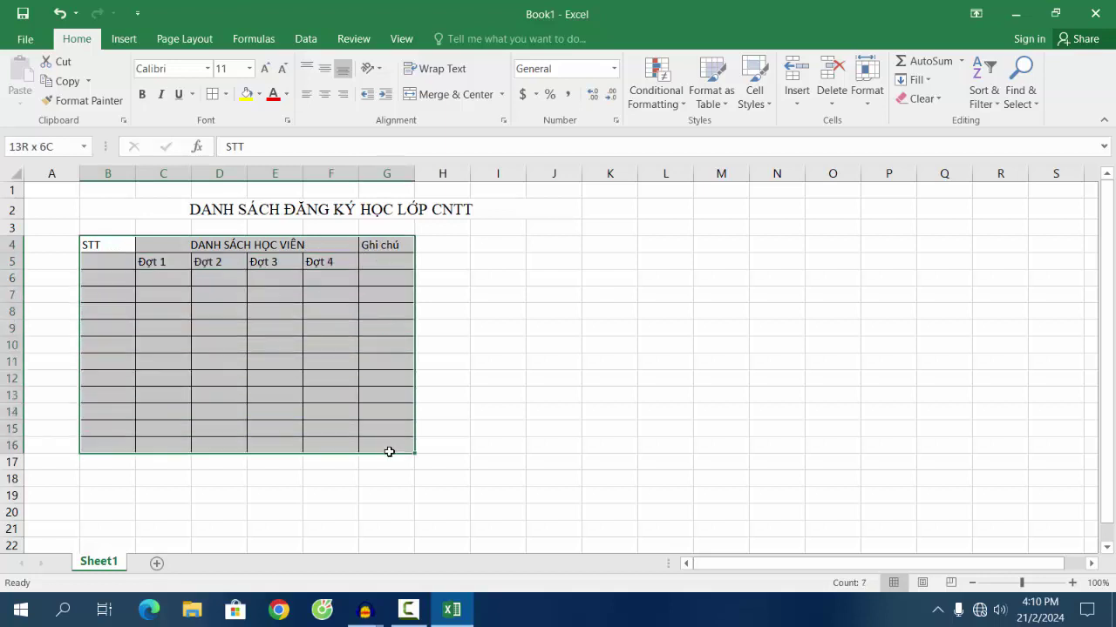
pyautogui.click(264, 107)
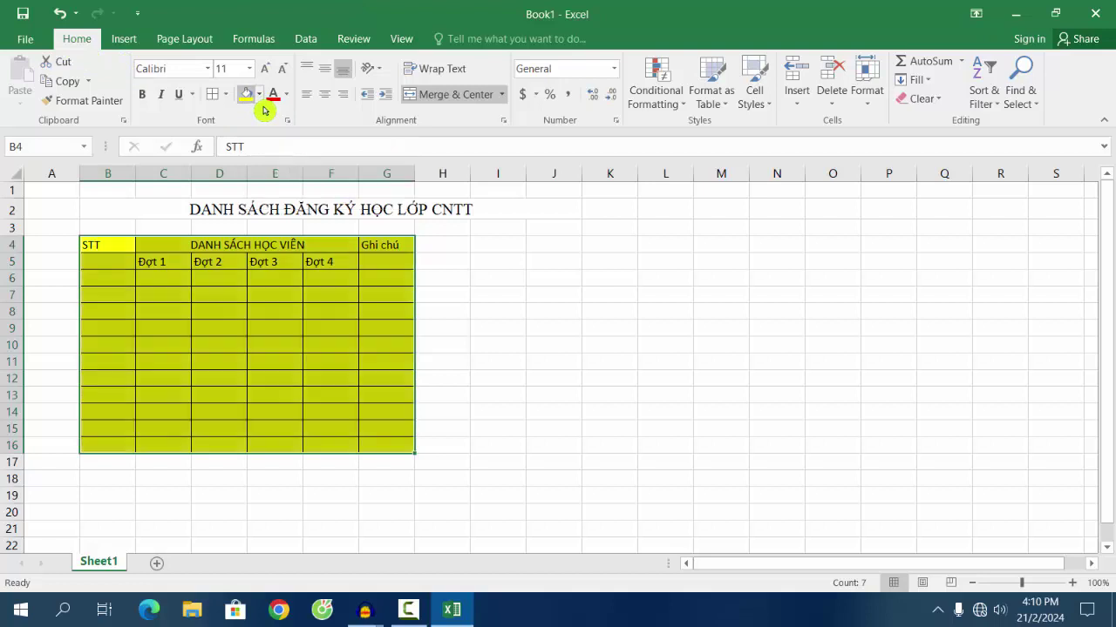
pyautogui.click(259, 95)
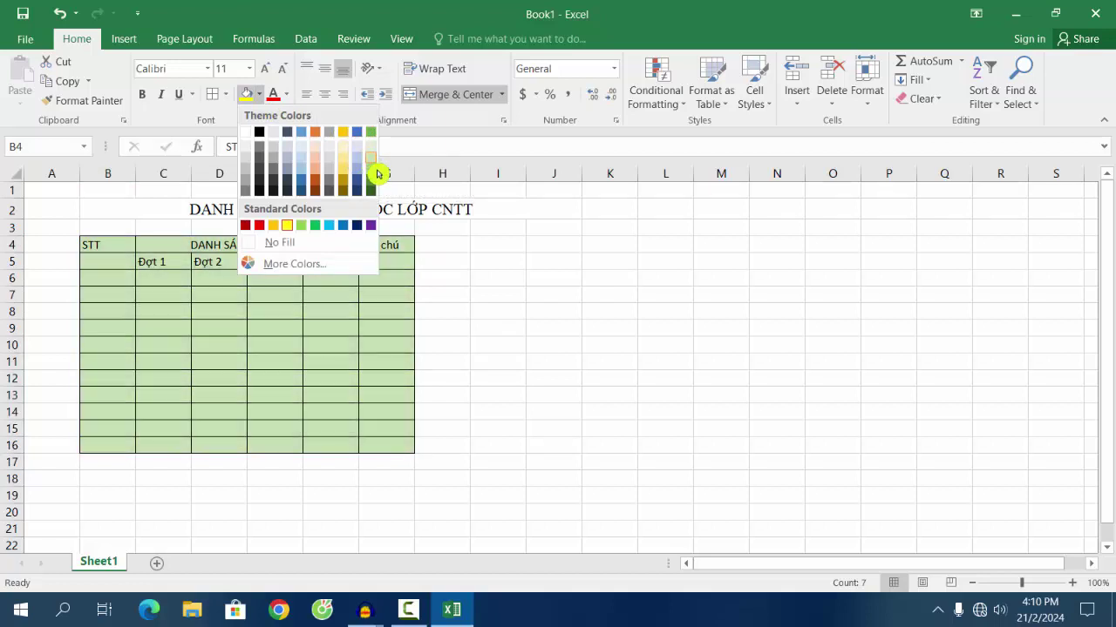
pyautogui.click(372, 171)
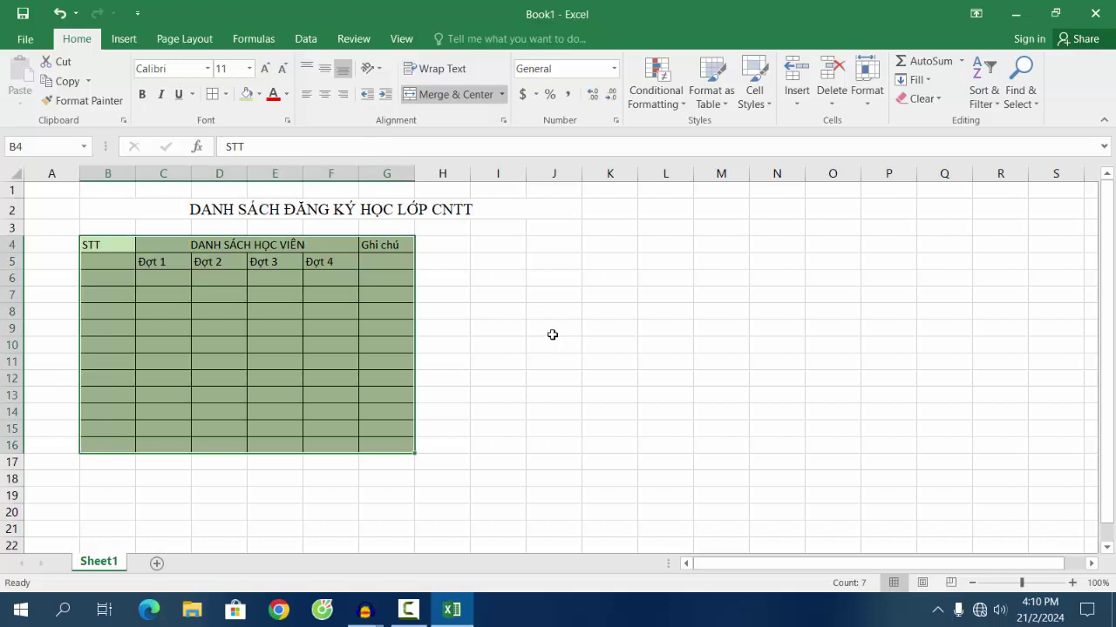
pyautogui.click(388, 327)
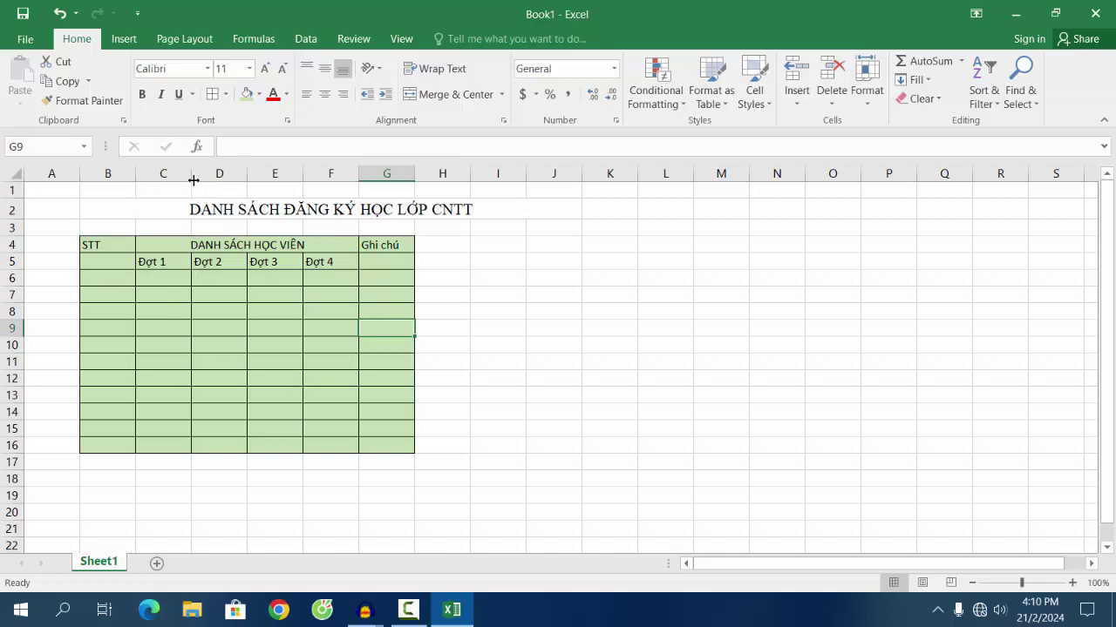
# Step: Widen columns C and F, and narrow the STT column B to 6.56
pyautogui.moveTo(191, 176); pyautogui.dragTo(347, 172)
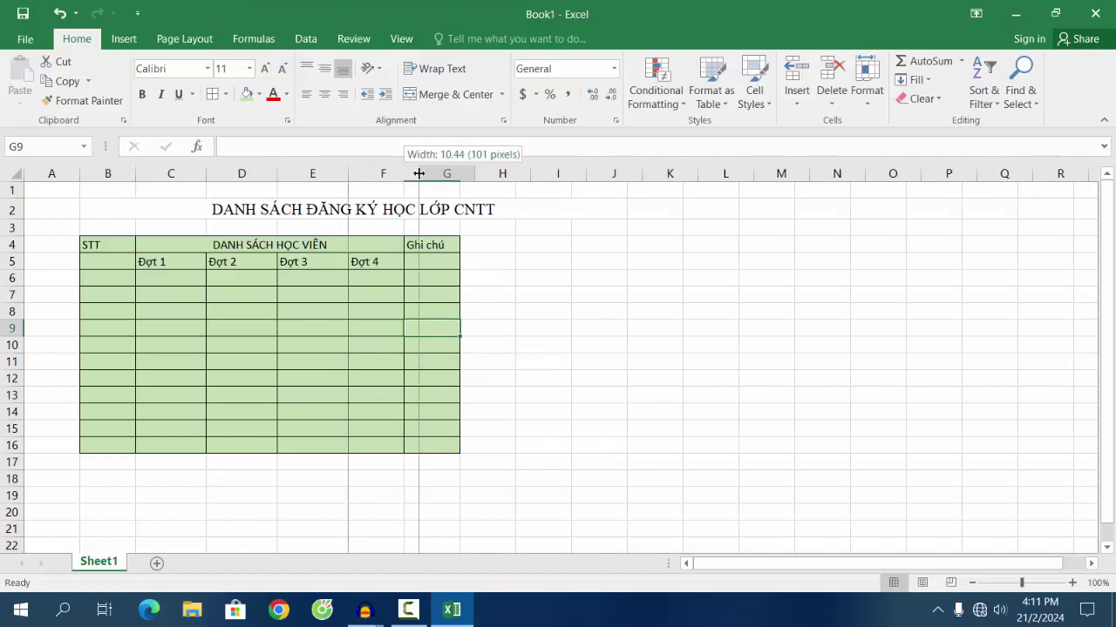
pyautogui.moveTo(403, 173); pyautogui.dragTo(488, 173)
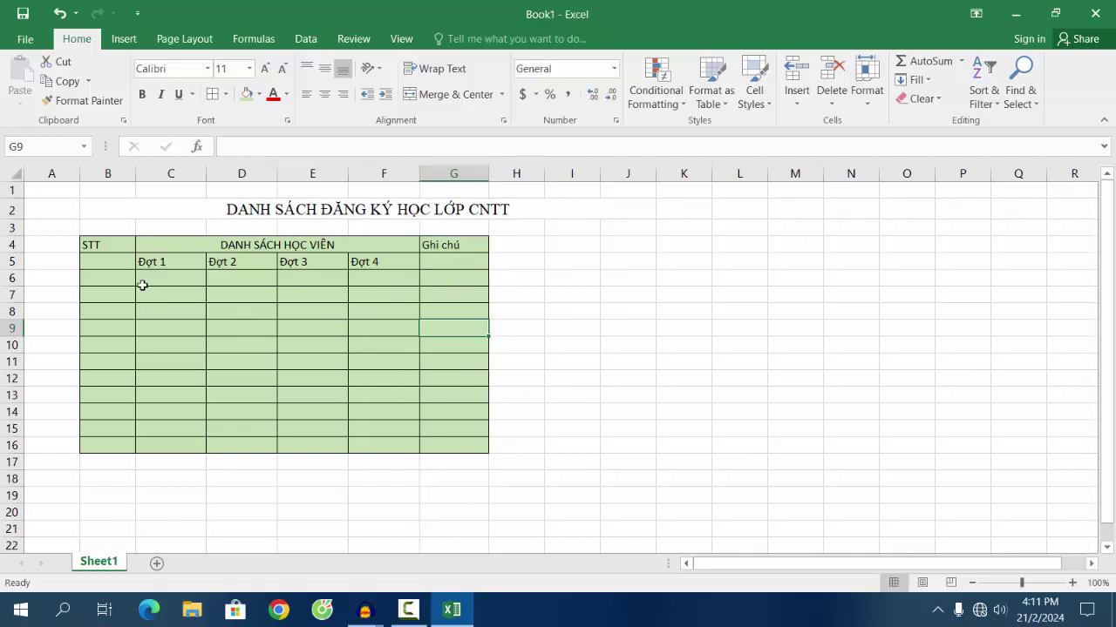
pyautogui.click(102, 261)
pyautogui.moveTo(134, 176); pyautogui.dragTo(124, 175)
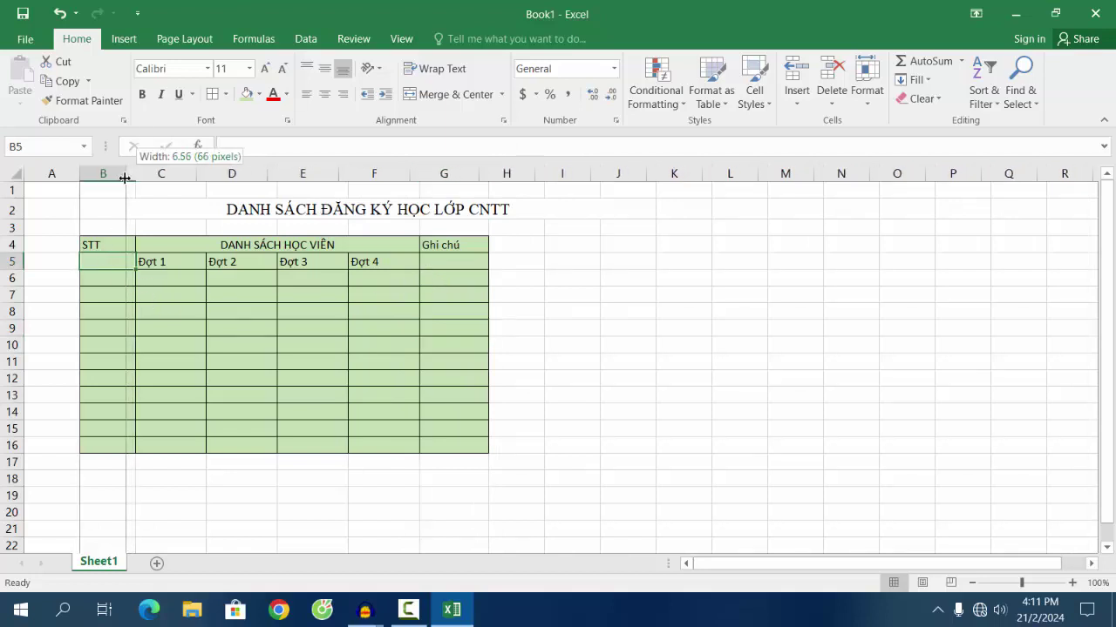
pyautogui.click(95, 246)
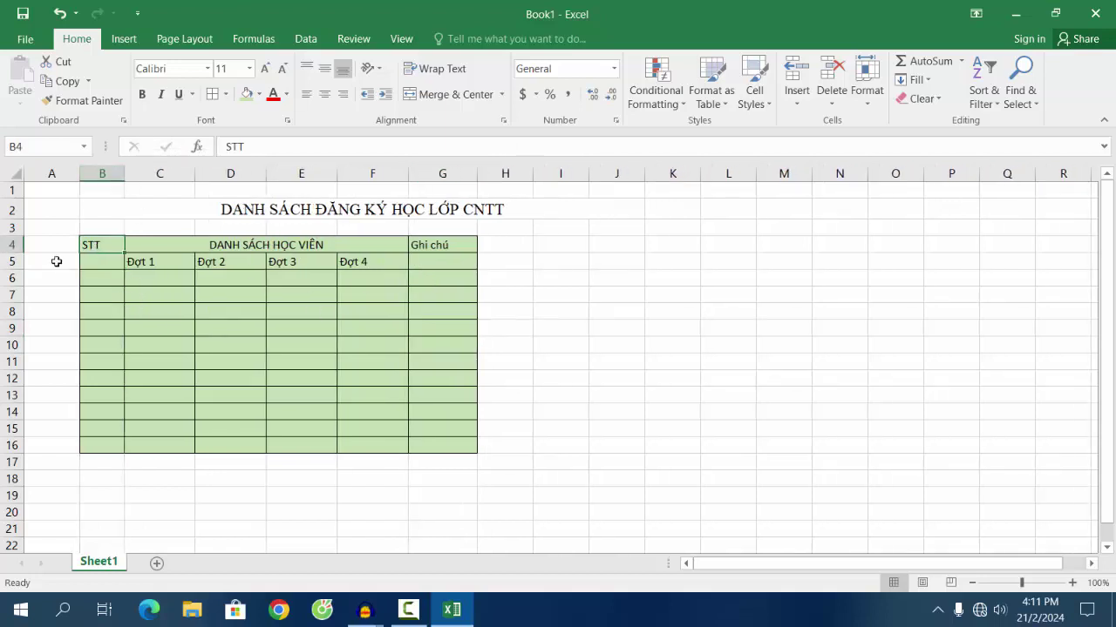
pyautogui.click(96, 264)
pyautogui.click(98, 247)
# Step: Merge and centre B4:B5 for the STT header and G4:G5 for Ghi chú
pyautogui.moveTo(111, 247); pyautogui.dragTo(107, 261)
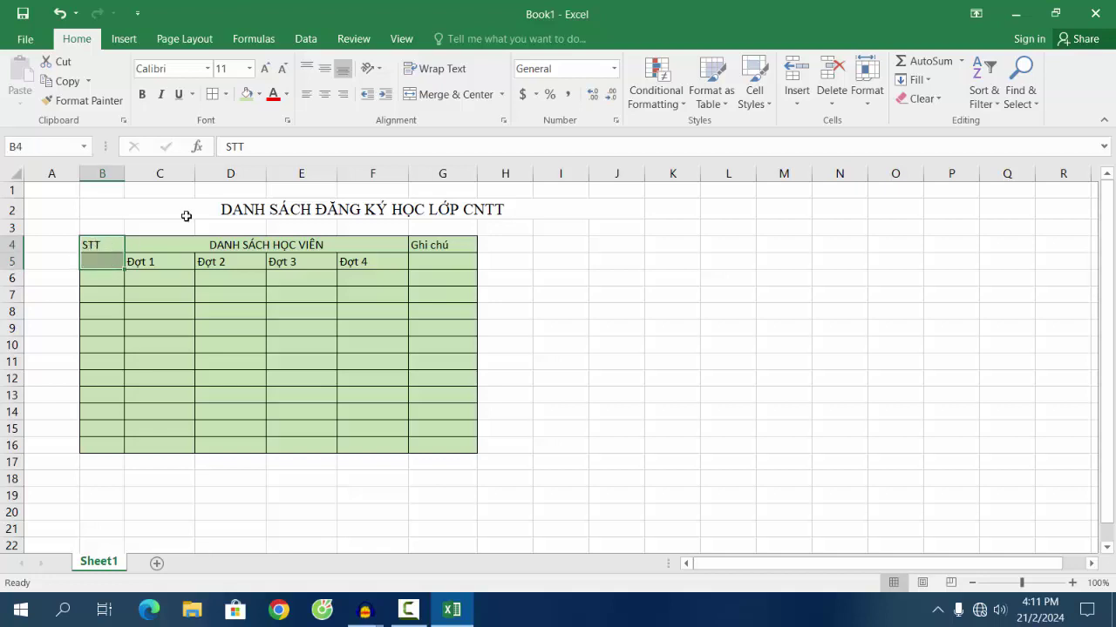
pyautogui.click(441, 97)
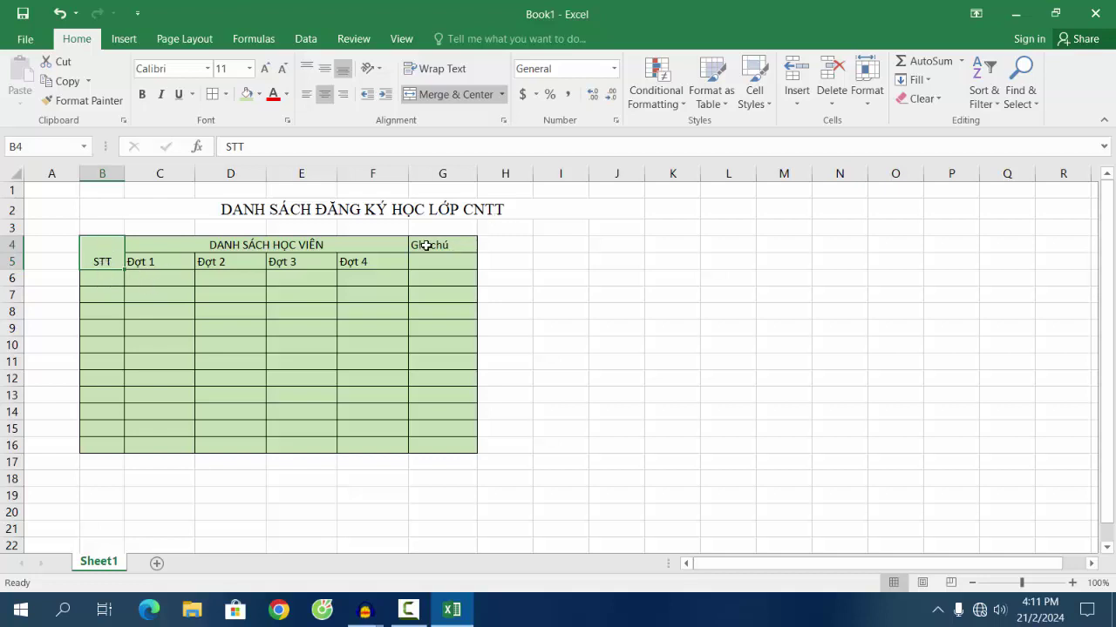
pyautogui.moveTo(439, 245)
pyautogui.mouseDown()
pyautogui.moveTo(439, 262)
pyautogui.moveTo(450, 261)
pyautogui.mouseUp()
pyautogui.press('Down')
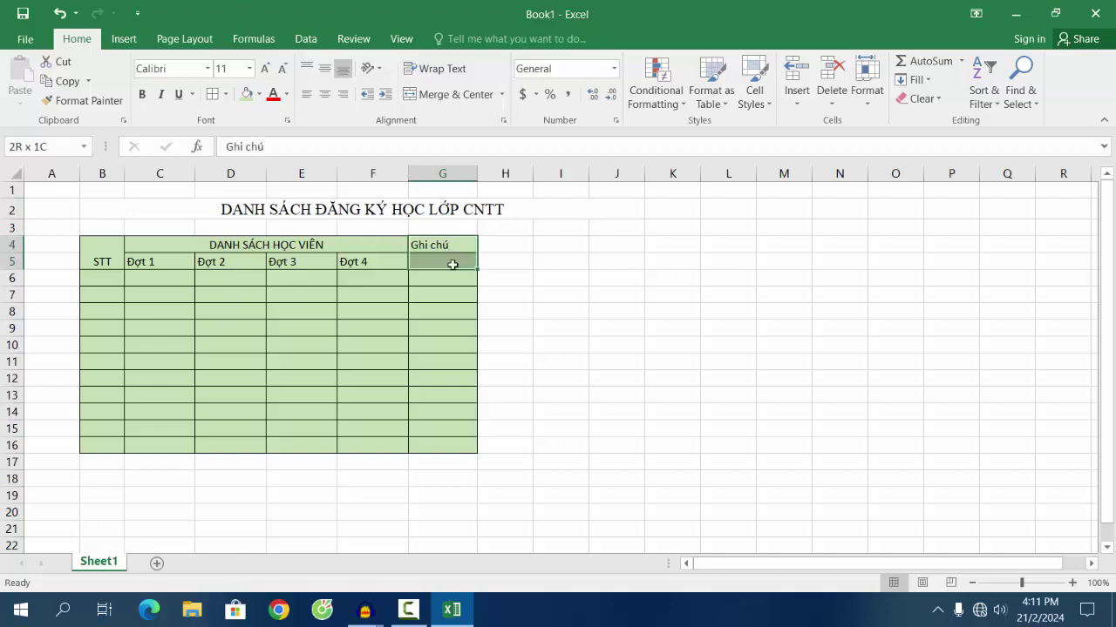
pyautogui.click(445, 104)
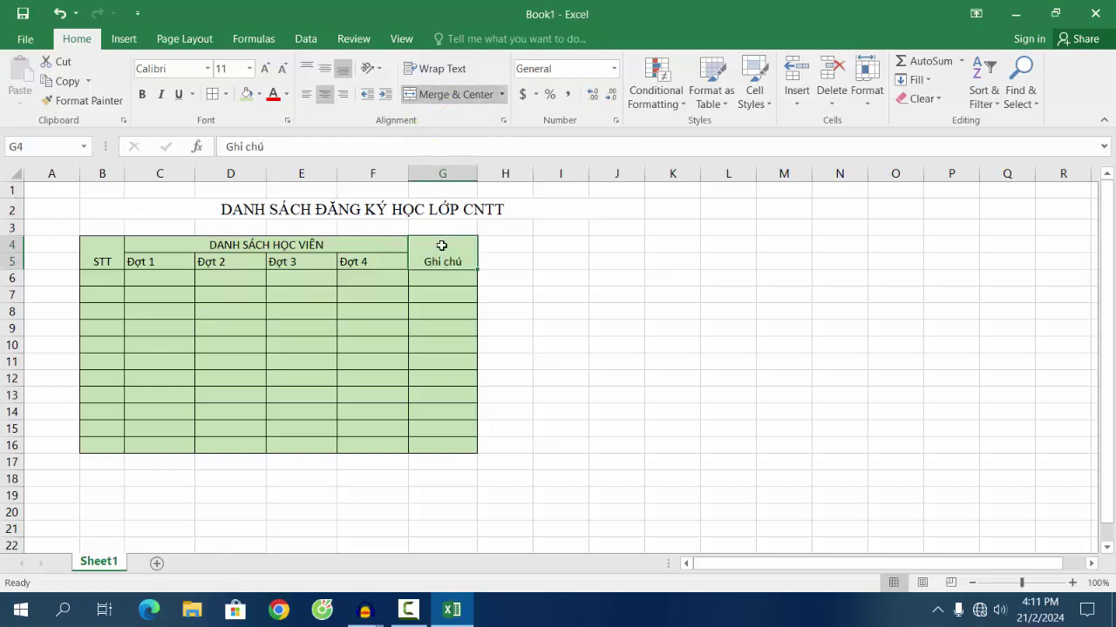
pyautogui.click(440, 277)
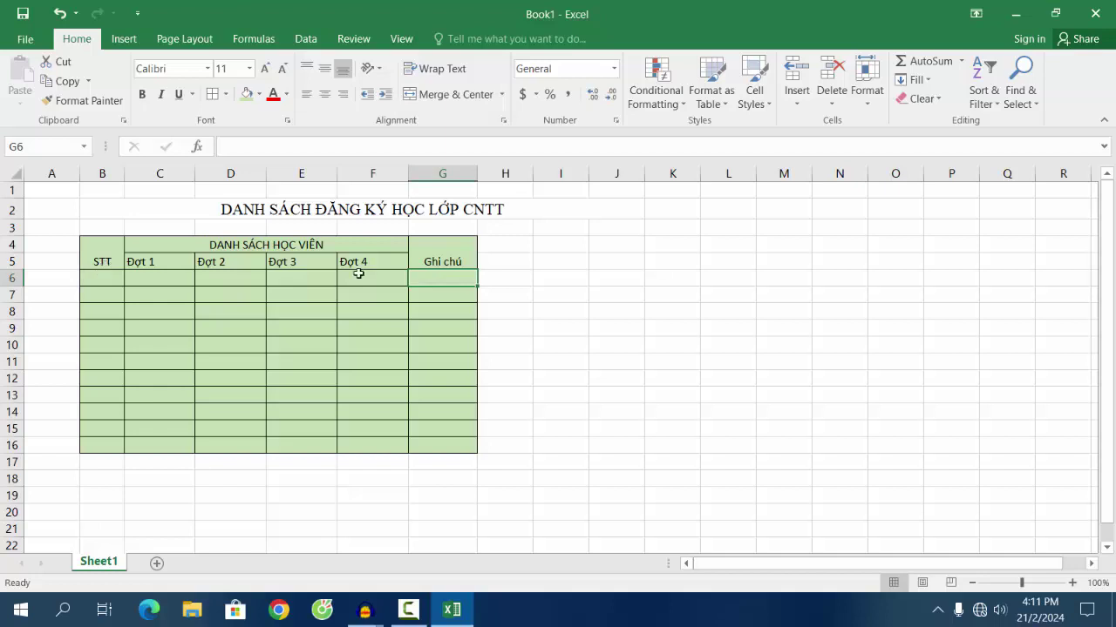
pyautogui.click(454, 264)
# Step: Enter the numbers 1, 2, 3 and 4 in cells B6 to B9
pyautogui.click(105, 285)
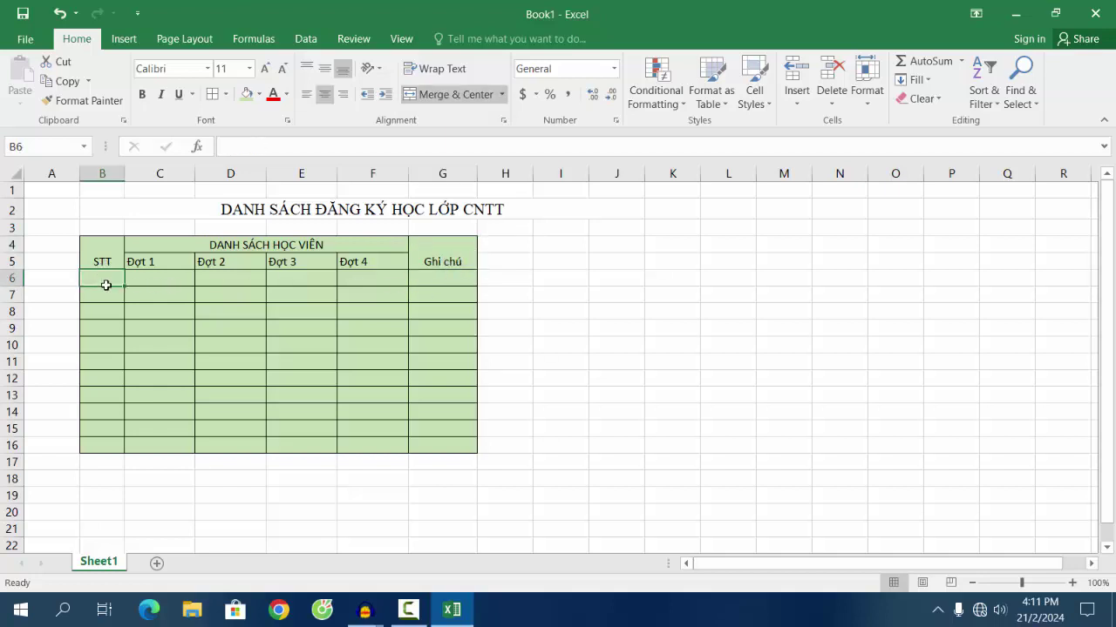
pyautogui.write('1')
pyautogui.press('Return')
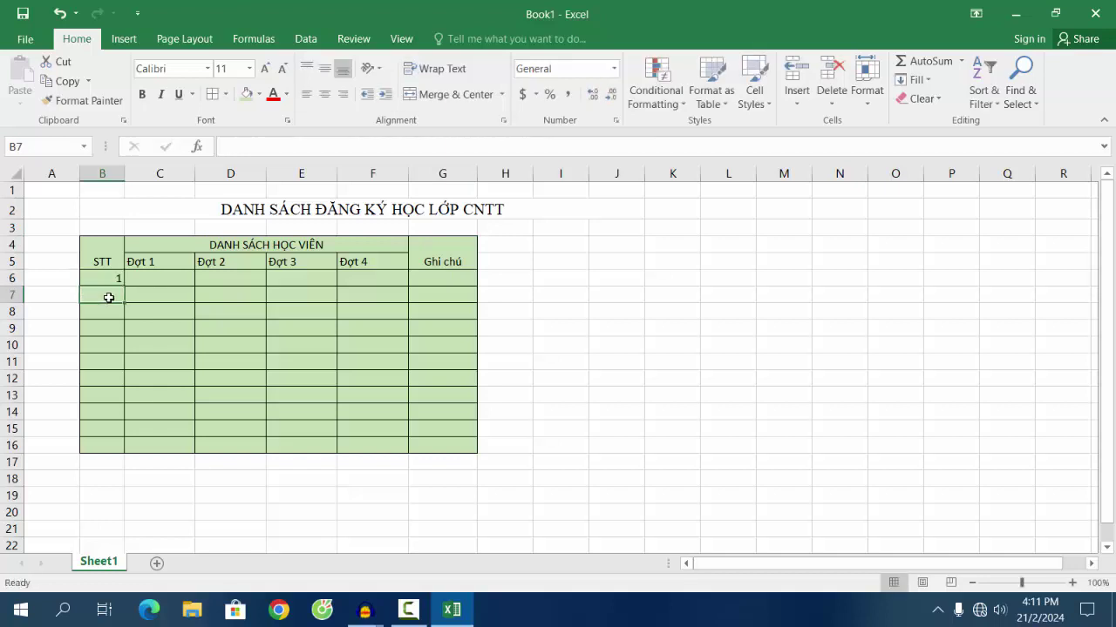
pyautogui.write('2')
pyautogui.press('Return')
pyautogui.write('3')
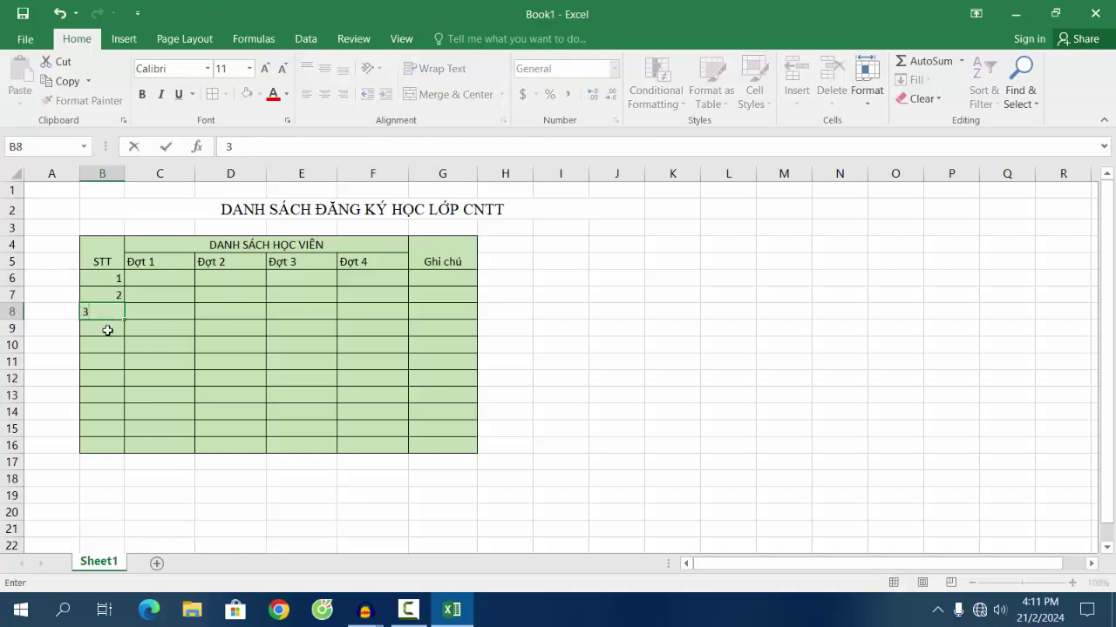
pyautogui.press('Return')
pyautogui.write('4')
pyautogui.click(104, 343)
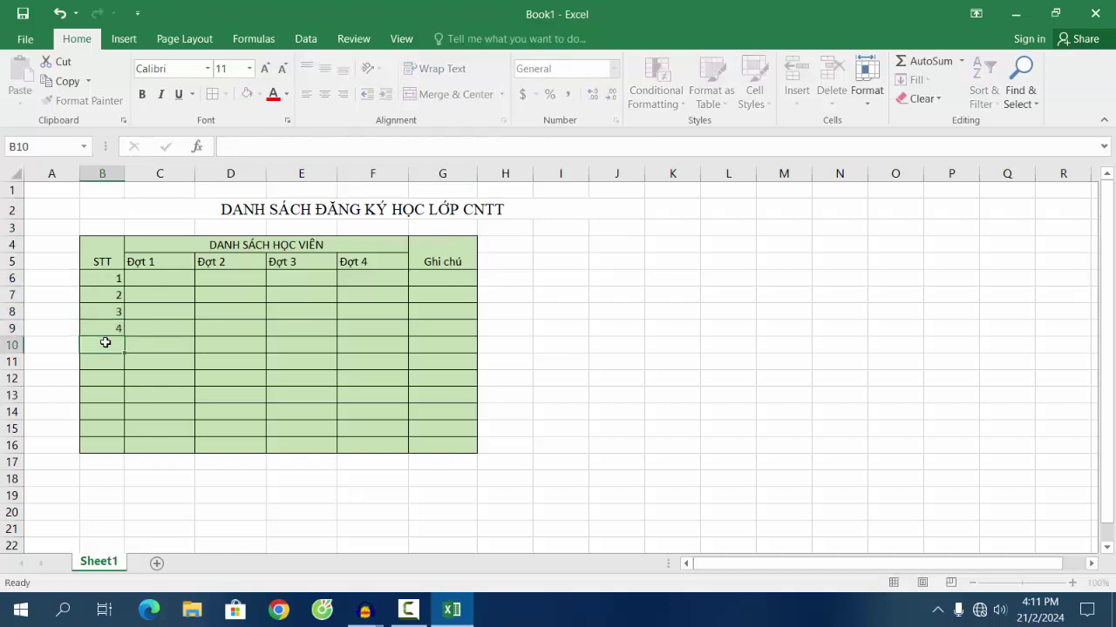
# Step: Widen column B slightly and fill the series down to 11 in B16
pyautogui.click(105, 282)
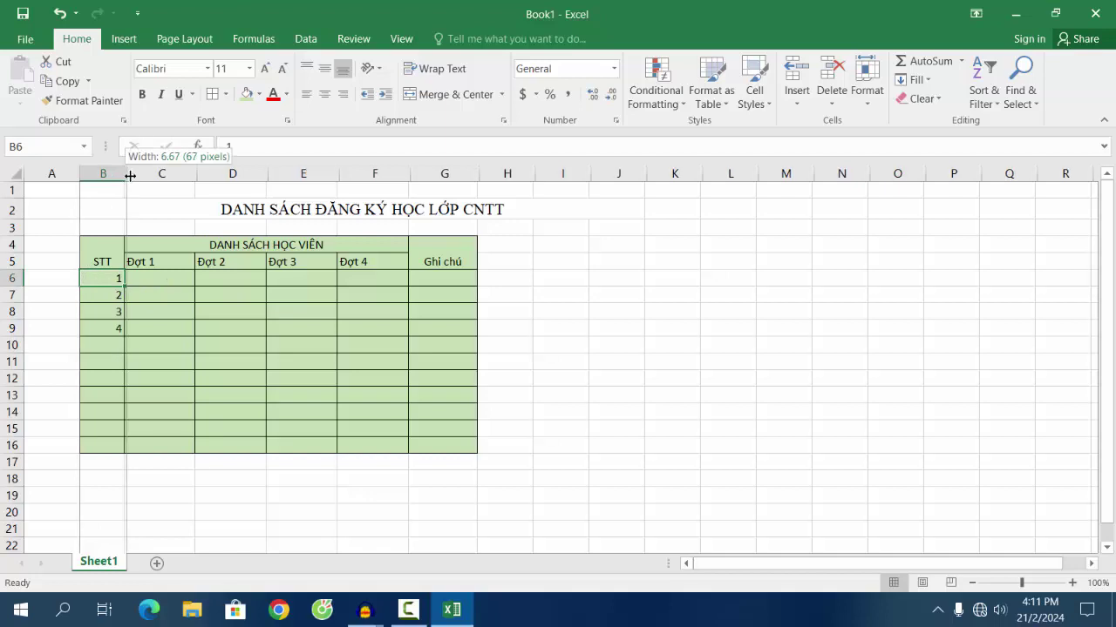
pyautogui.moveTo(124, 179); pyautogui.dragTo(132, 179)
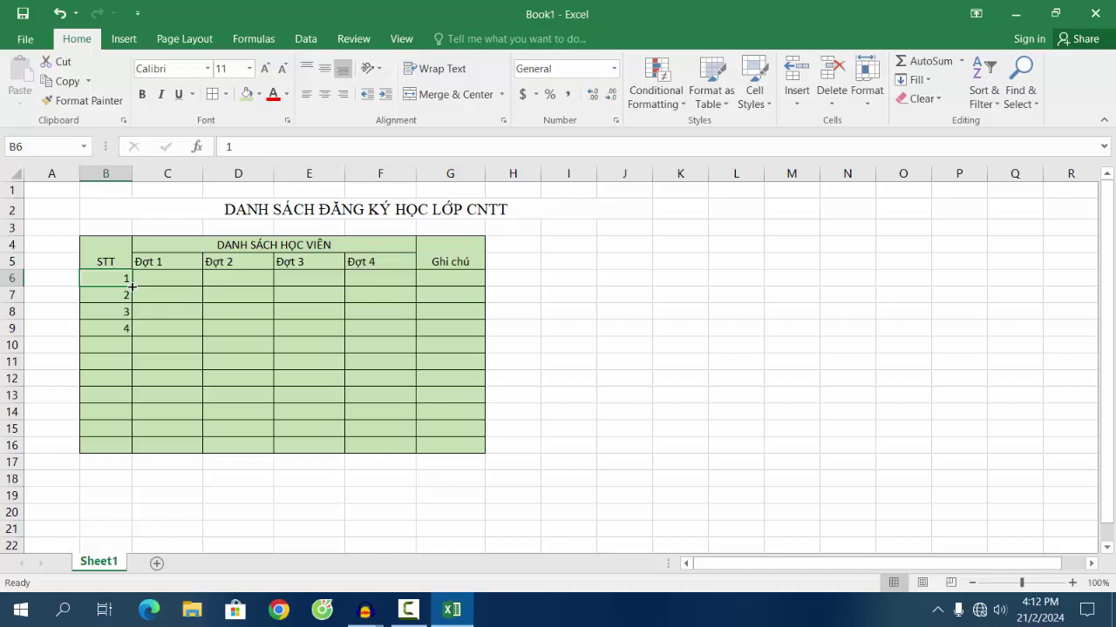
pyautogui.moveTo(132, 286); pyautogui.dragTo(134, 369)
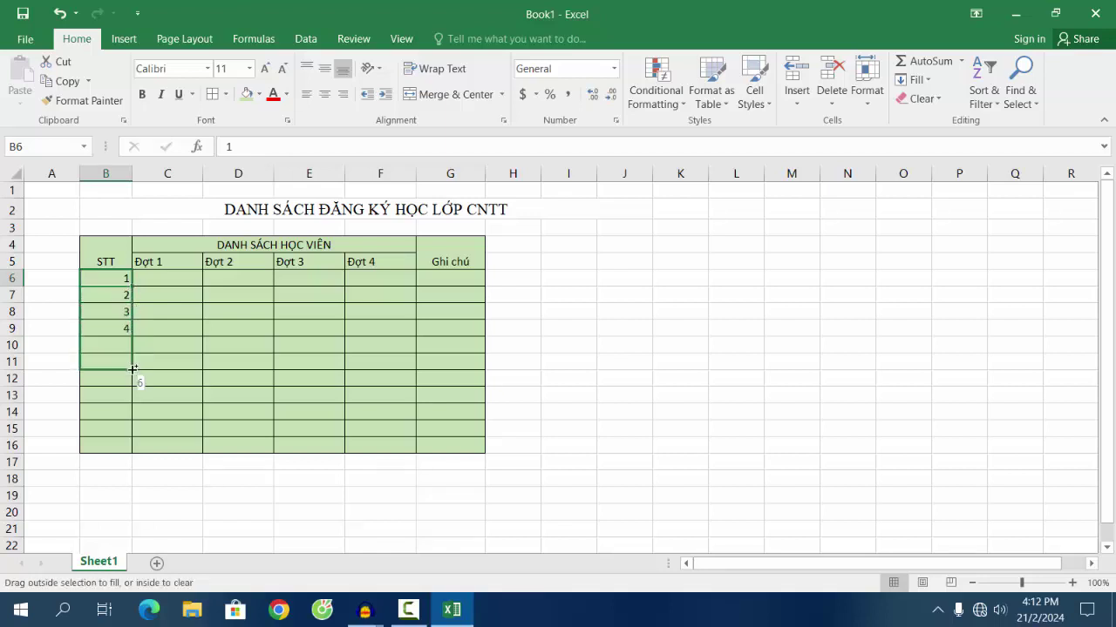
pyautogui.moveTo(133, 370); pyautogui.dragTo(133, 436)
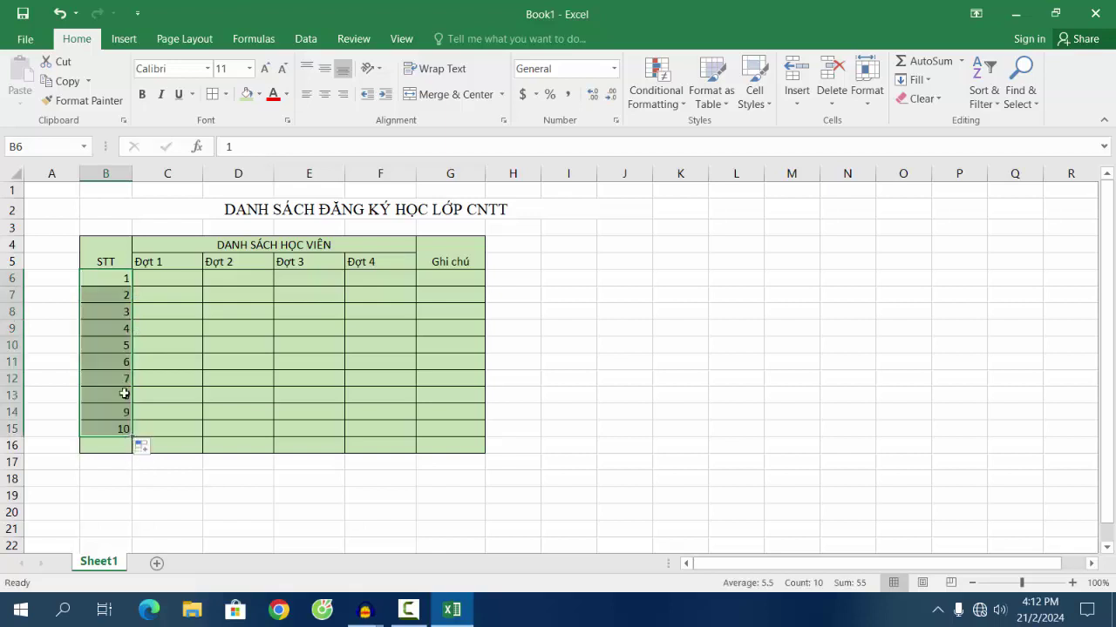
pyautogui.click(111, 444)
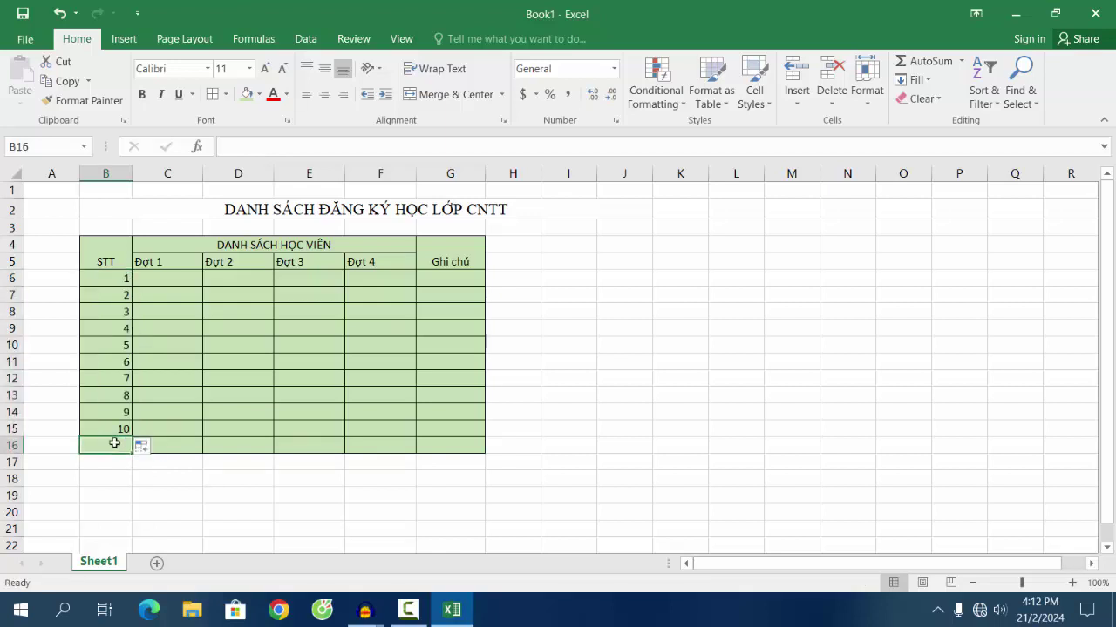
pyautogui.click(119, 281)
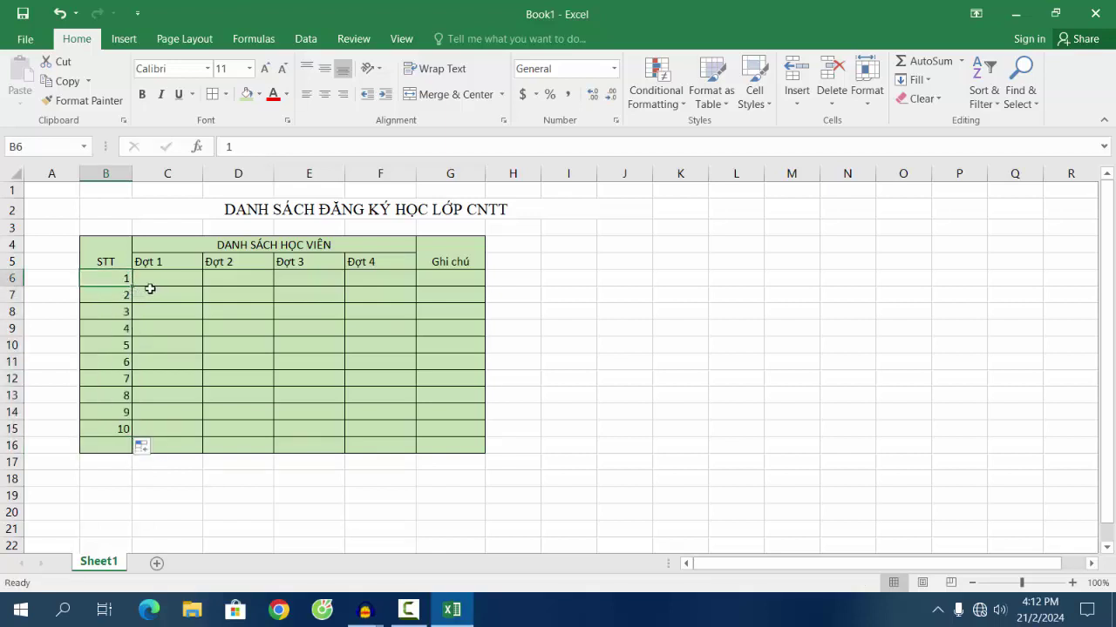
pyautogui.moveTo(133, 284); pyautogui.dragTo(133, 453)
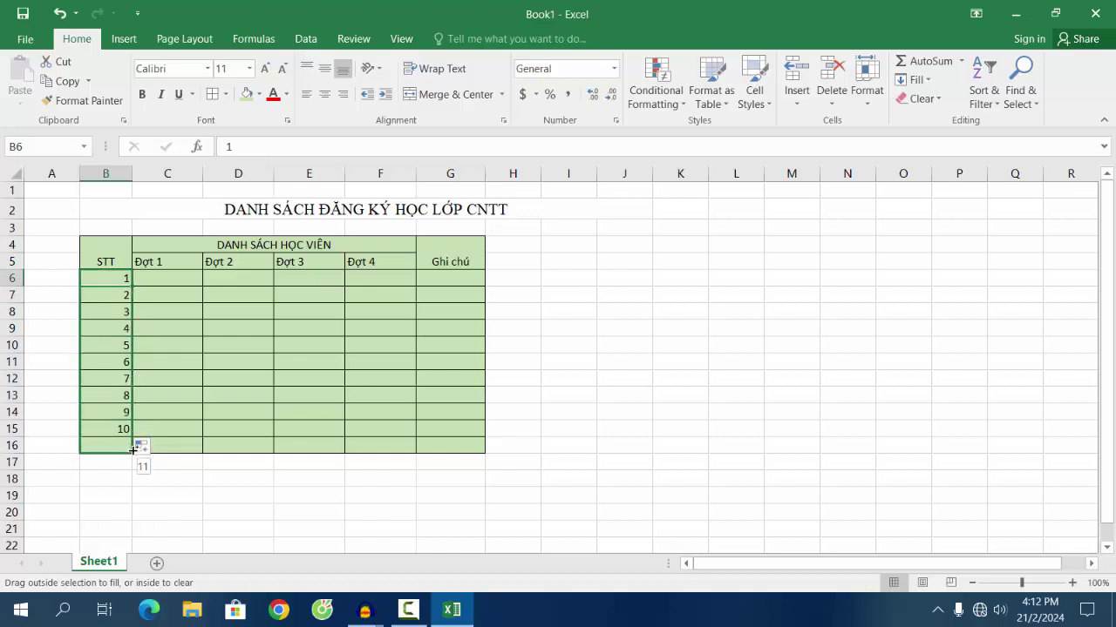
pyautogui.click(196, 511)
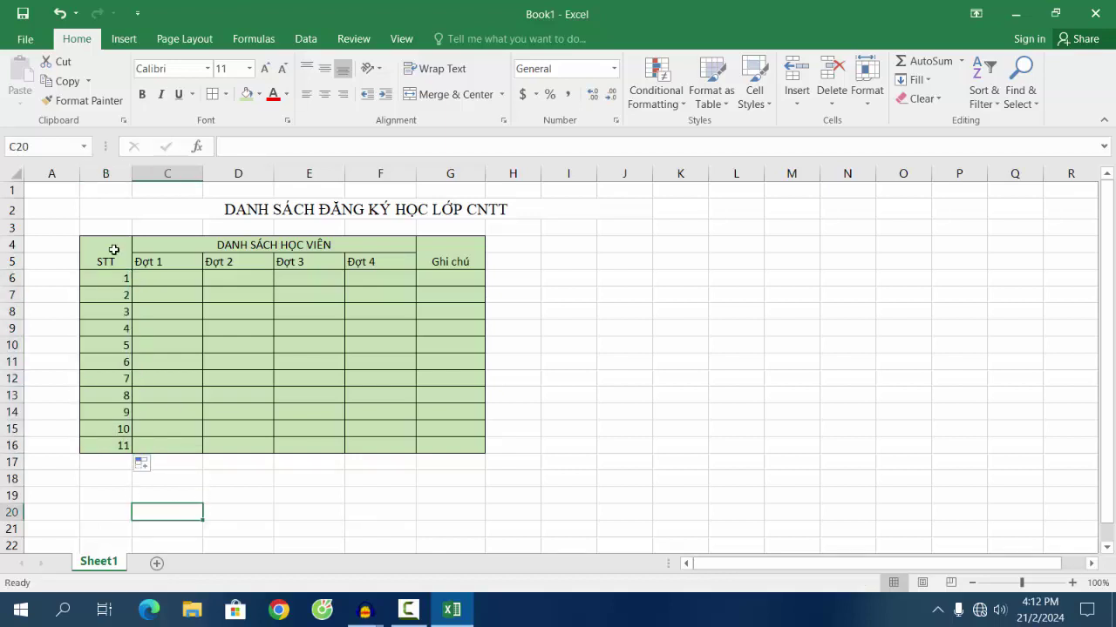
# Step: Centre the STT numbers in B4:B16 and the Đợt headings and cells in C4:G16
pyautogui.moveTo(112, 245); pyautogui.dragTo(110, 444)
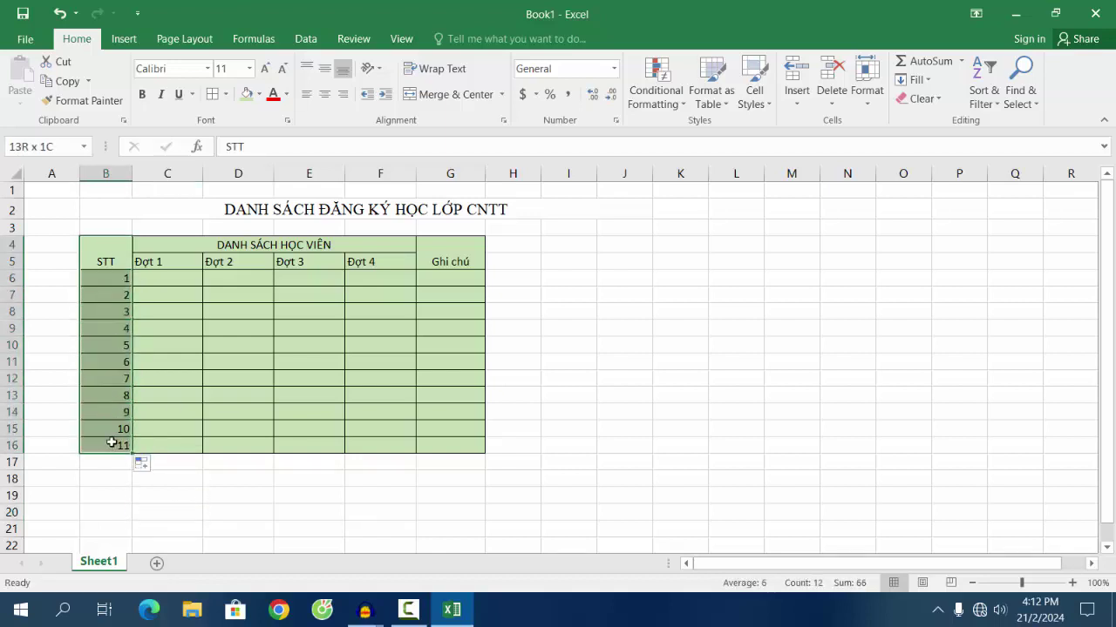
pyautogui.click(329, 100)
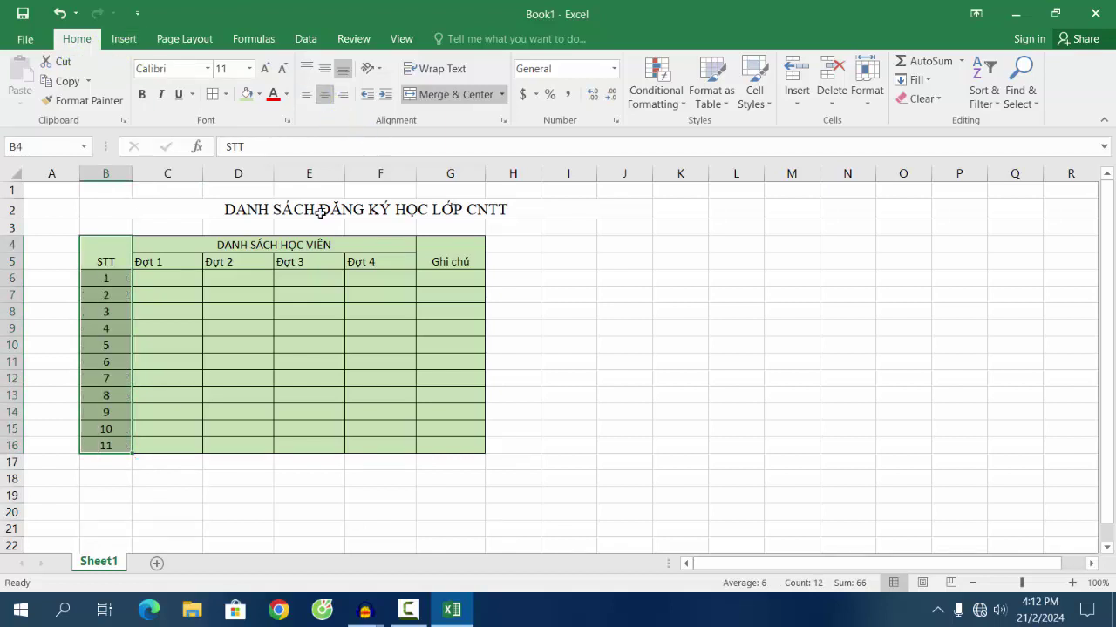
pyautogui.click(300, 399)
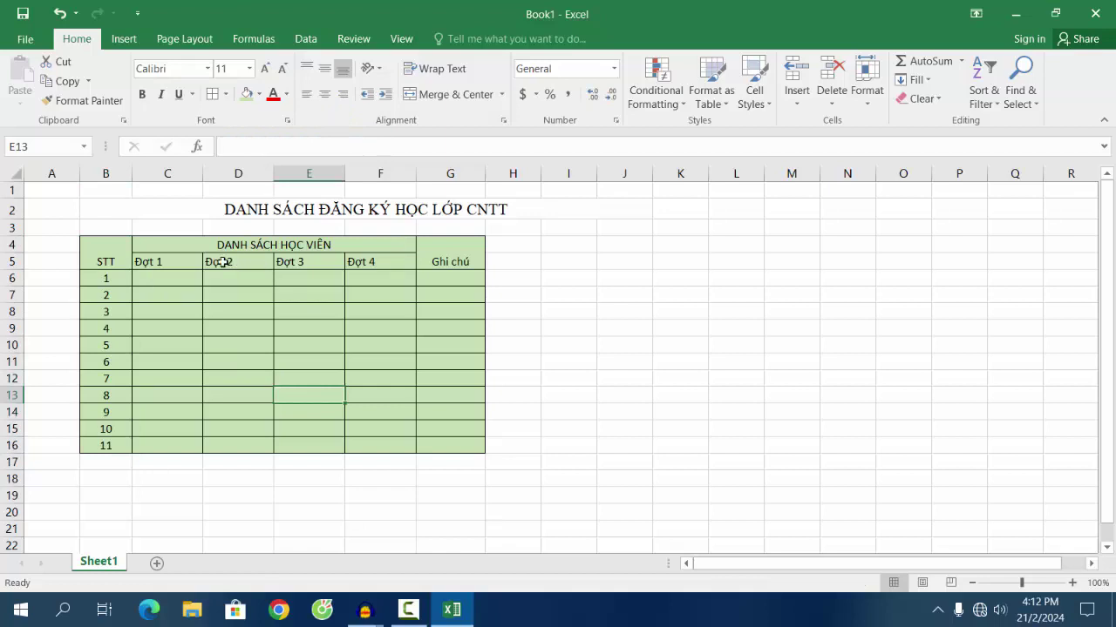
pyautogui.moveTo(142, 247)
pyautogui.mouseDown()
pyautogui.moveTo(446, 260)
pyautogui.moveTo(455, 444)
pyautogui.mouseUp()
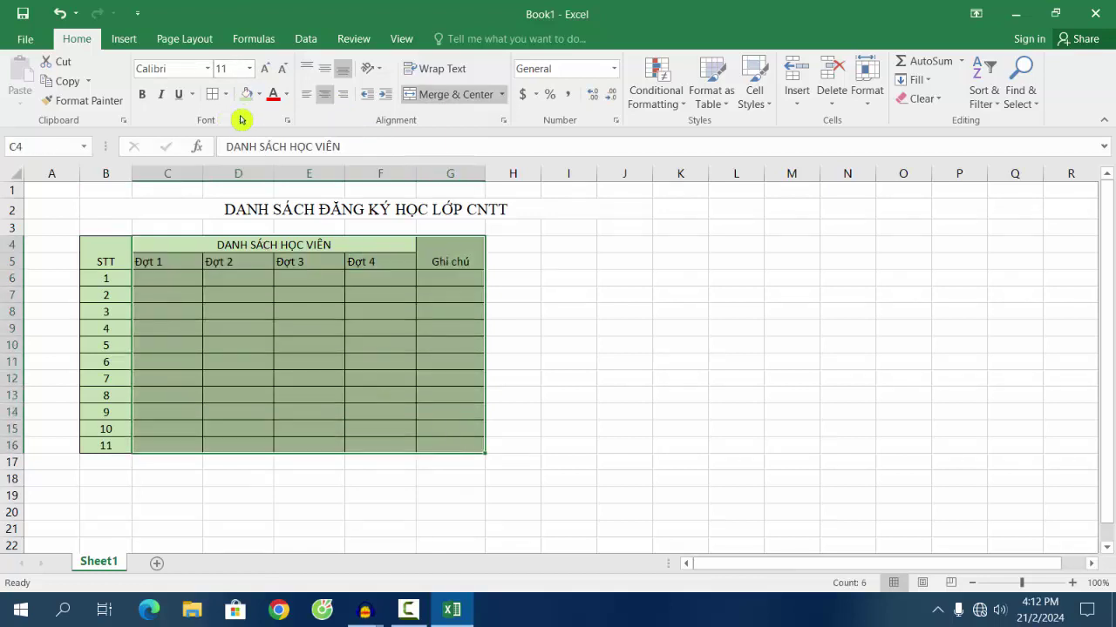
pyautogui.click(324, 94)
pyautogui.click(324, 94)
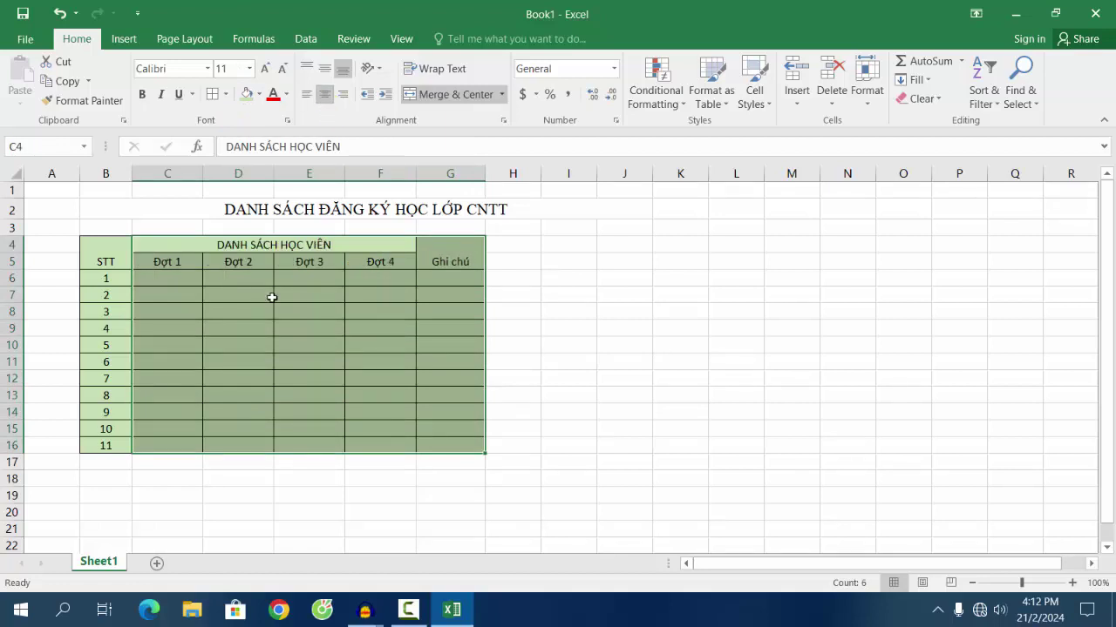
pyautogui.click(386, 302)
pyautogui.click(177, 282)
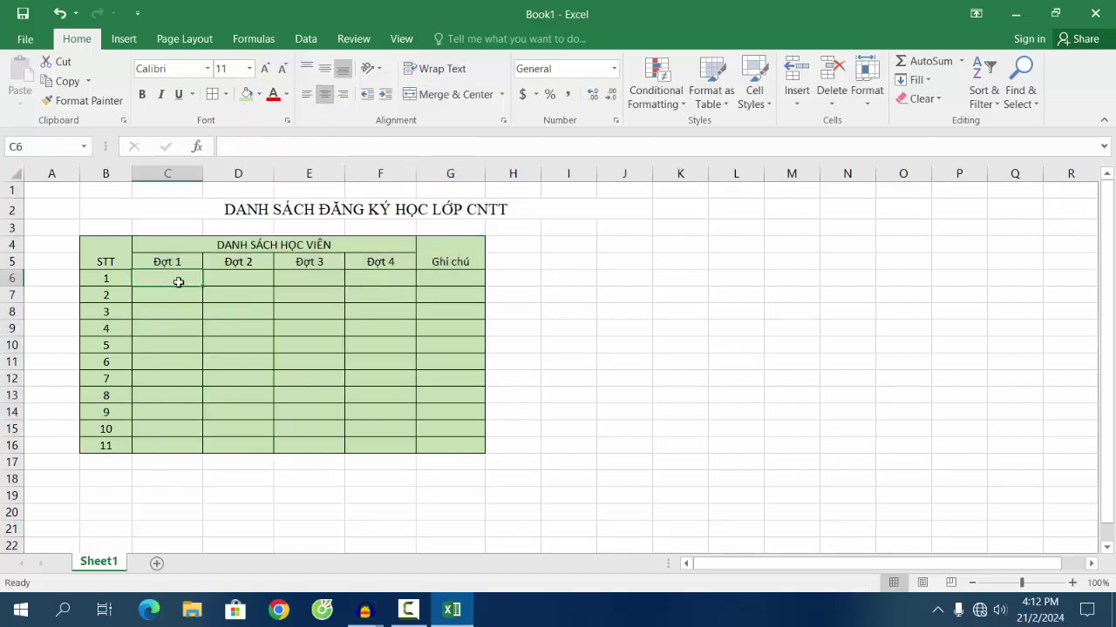
# Step: Type the first student's full name in C6 and widen column C
pyautogui.write('tr')
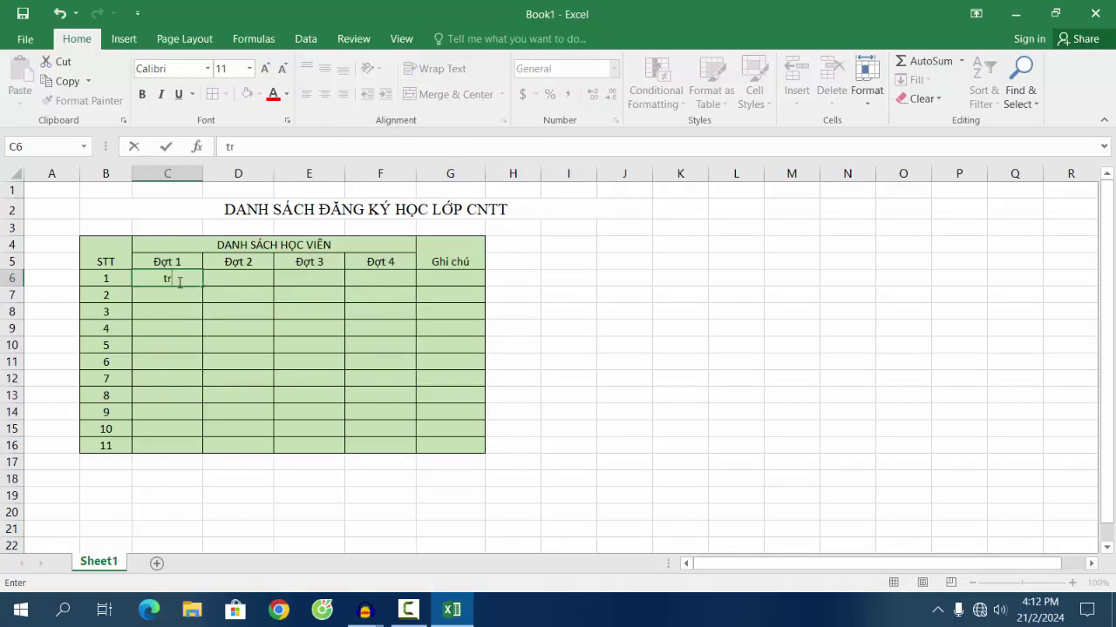
pyautogui.write('ần')
pyautogui.write('d')
pyautogui.press('BackSpace')
pyautogui.press('BackSpace')
pyautogui.press('BackSpace')
pyautogui.write('â')
pyautogui.write('b')
pyautogui.press('BackSpace')
pyautogui.press('BackSpace')
pyautogui.write('ần')
pyautogui.write(' Thi')
pyautogui.write(' H')
pyautogui.press('BackSpace')
pyautogui.press('BackSpace')
pyautogui.write('Hoai')
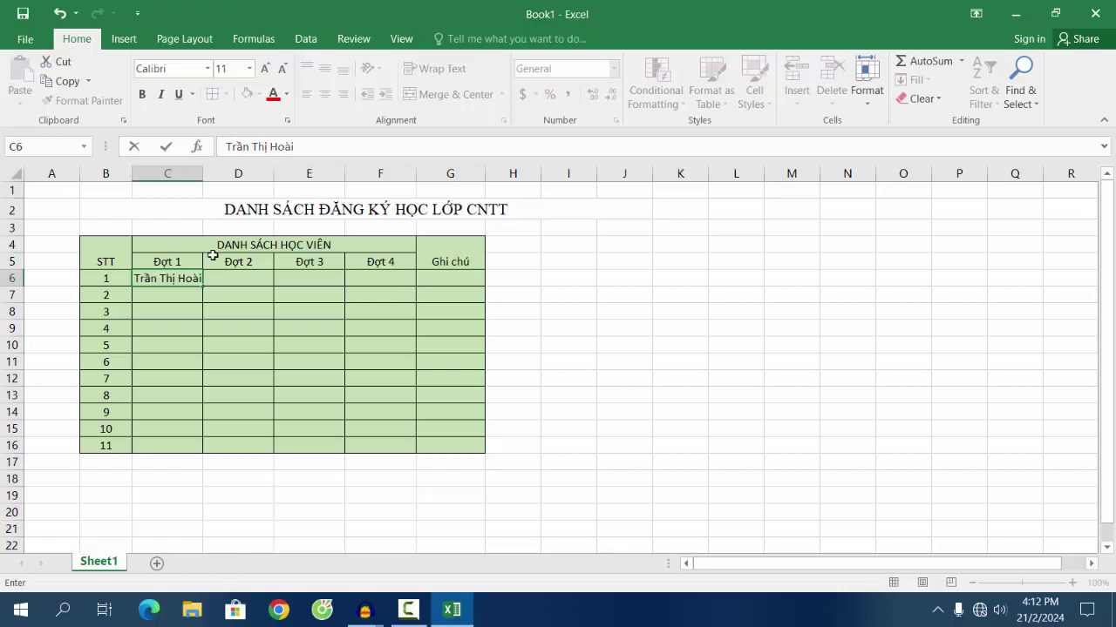
pyautogui.press('Return')
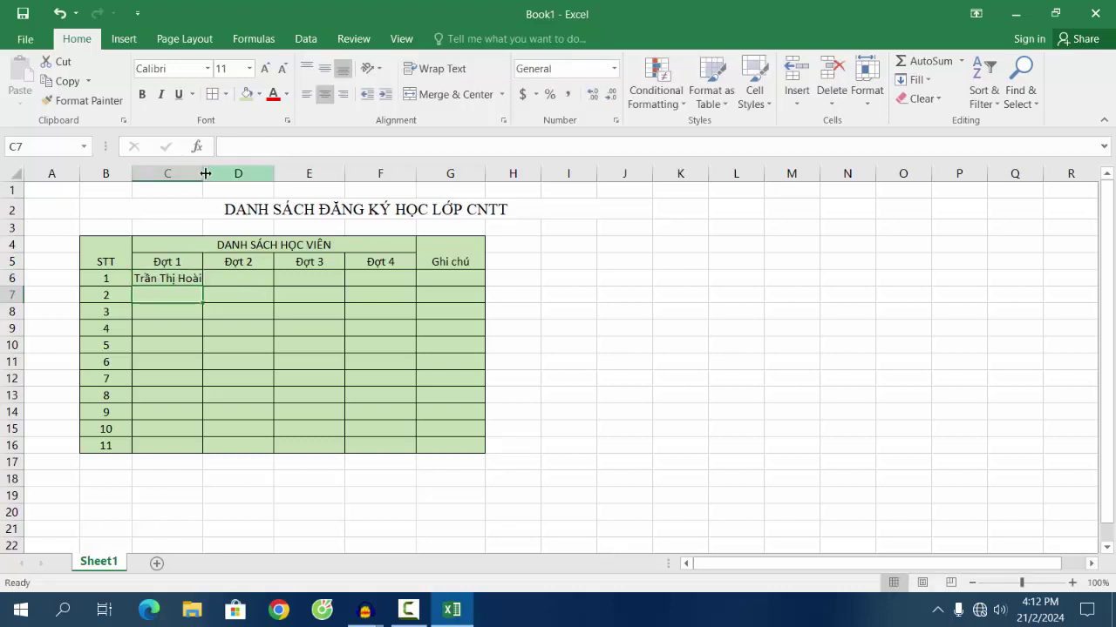
pyautogui.moveTo(204, 174); pyautogui.dragTo(217, 175)
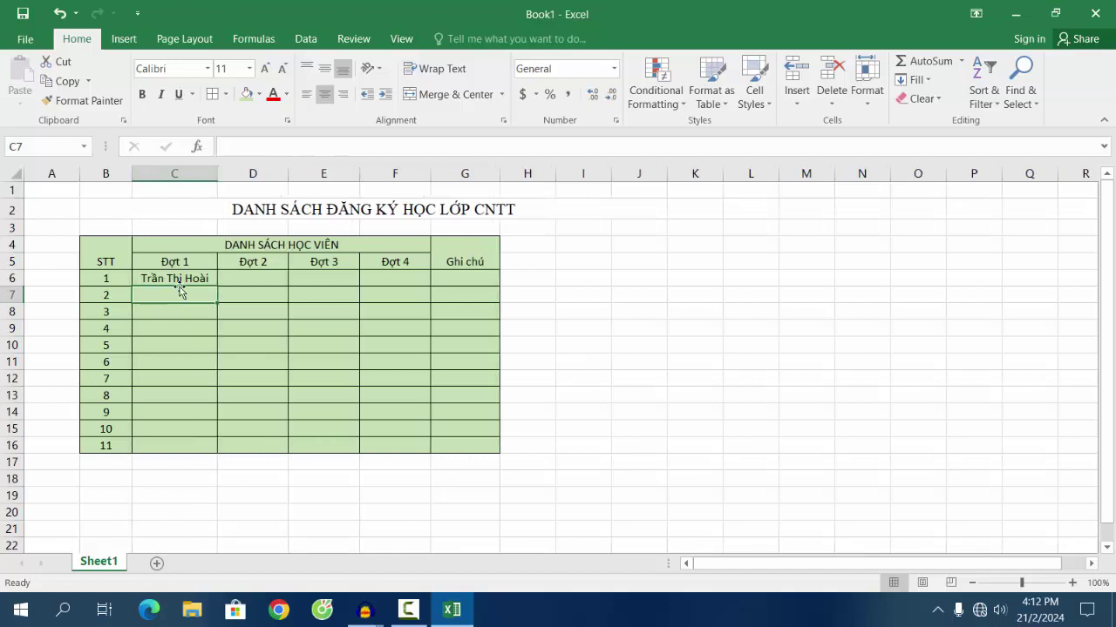
# Step: Enter the second student's name in C7 and autofit column C to the longest name
pyautogui.write('Nguyễn')
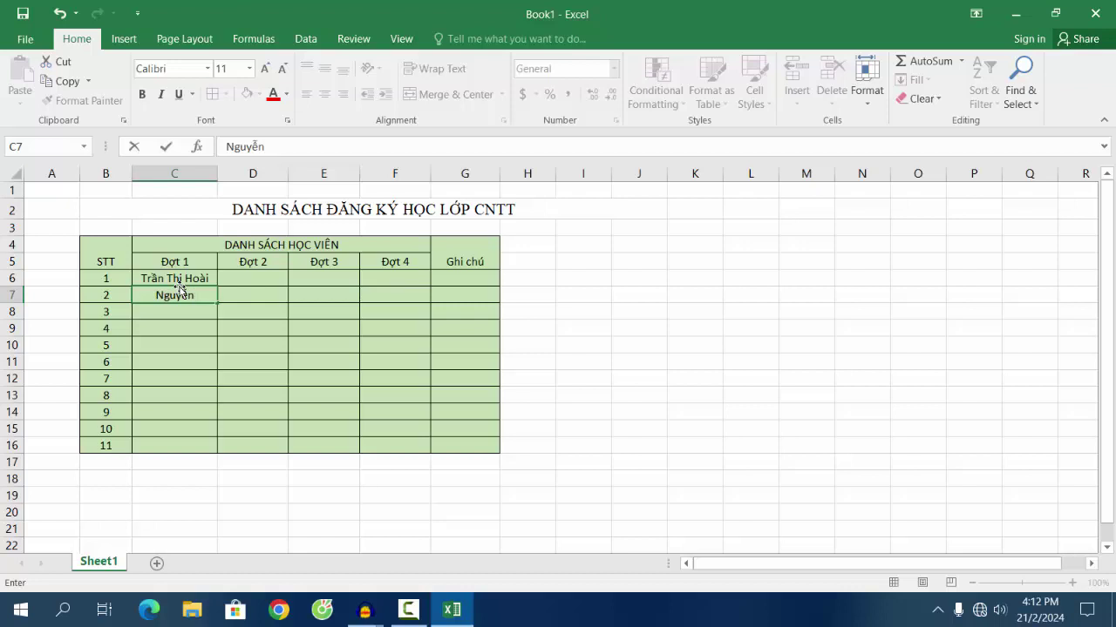
pyautogui.write(' Minh')
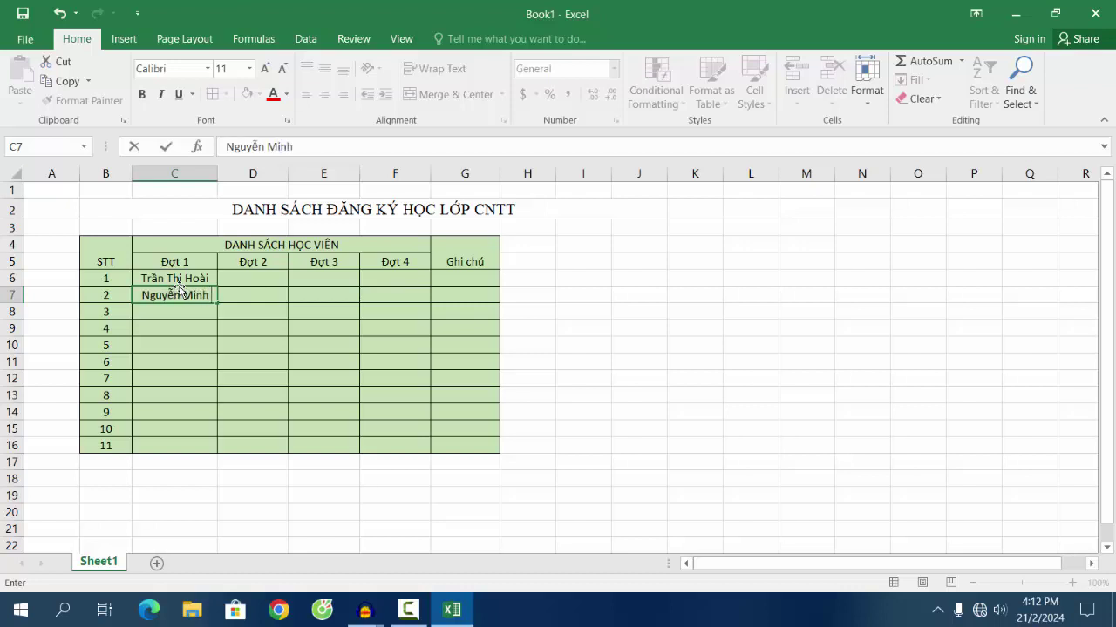
pyautogui.write(' Trang')
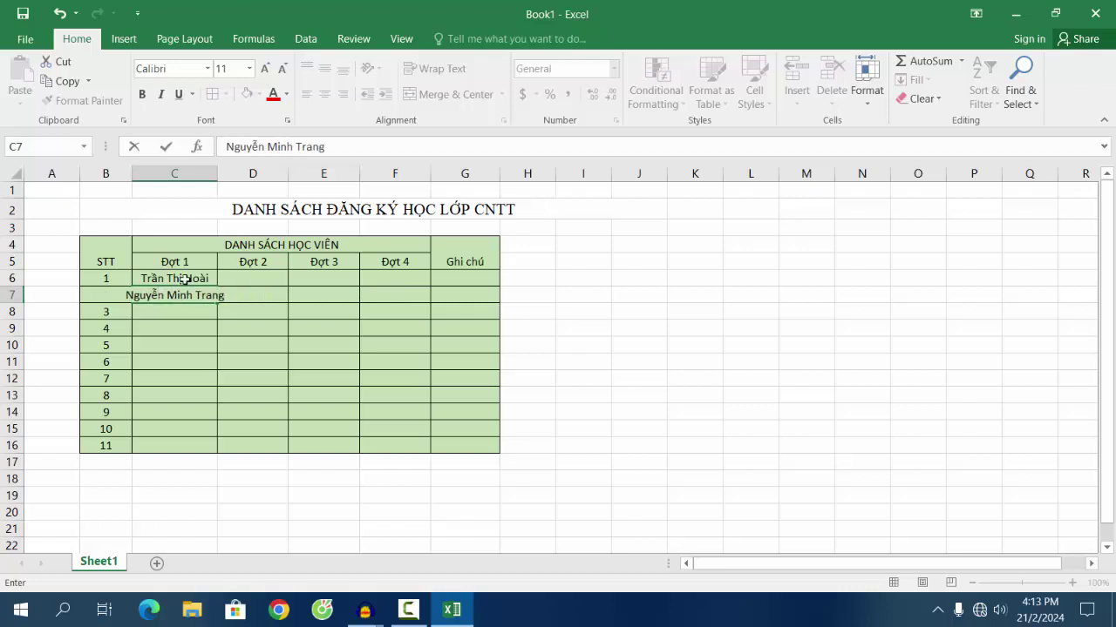
pyautogui.press('Return')
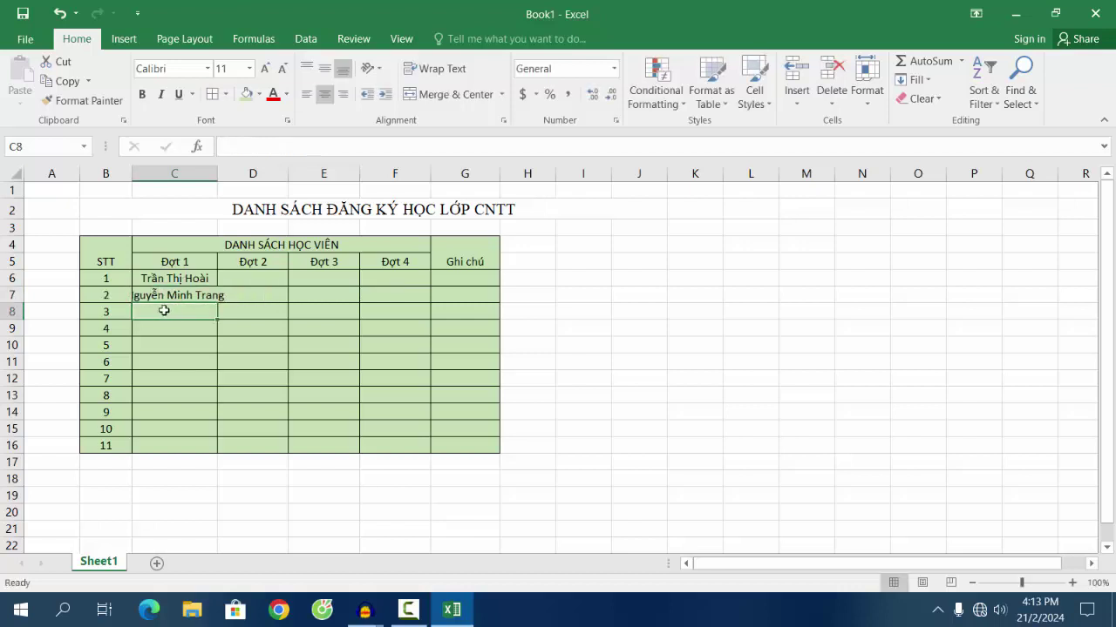
pyautogui.click(148, 297)
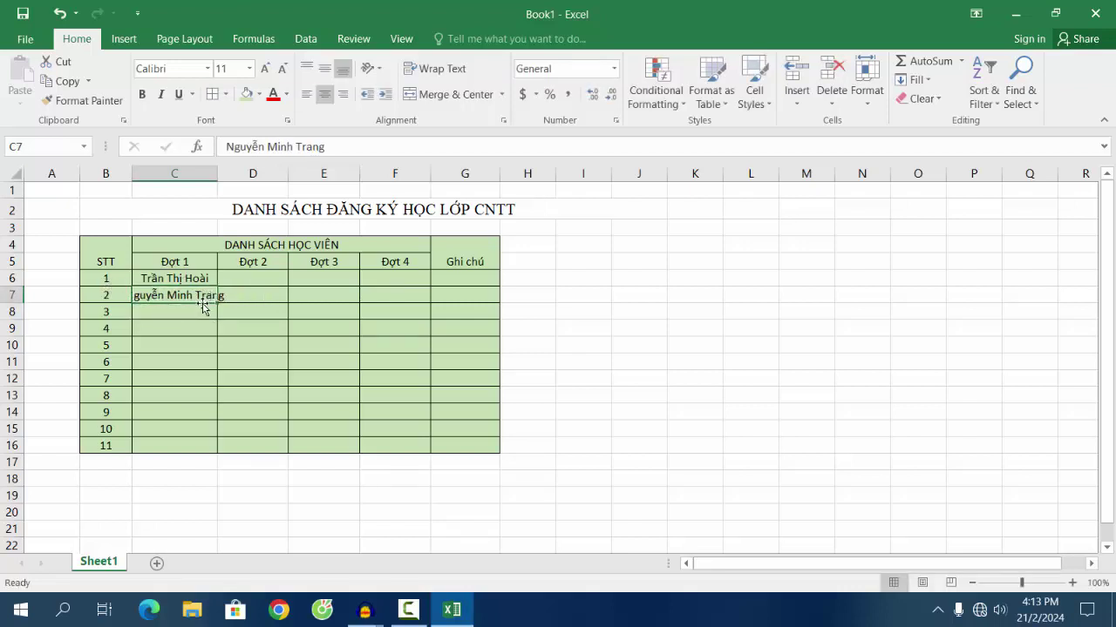
pyautogui.moveTo(217, 174); pyautogui.dragTo(231, 174)
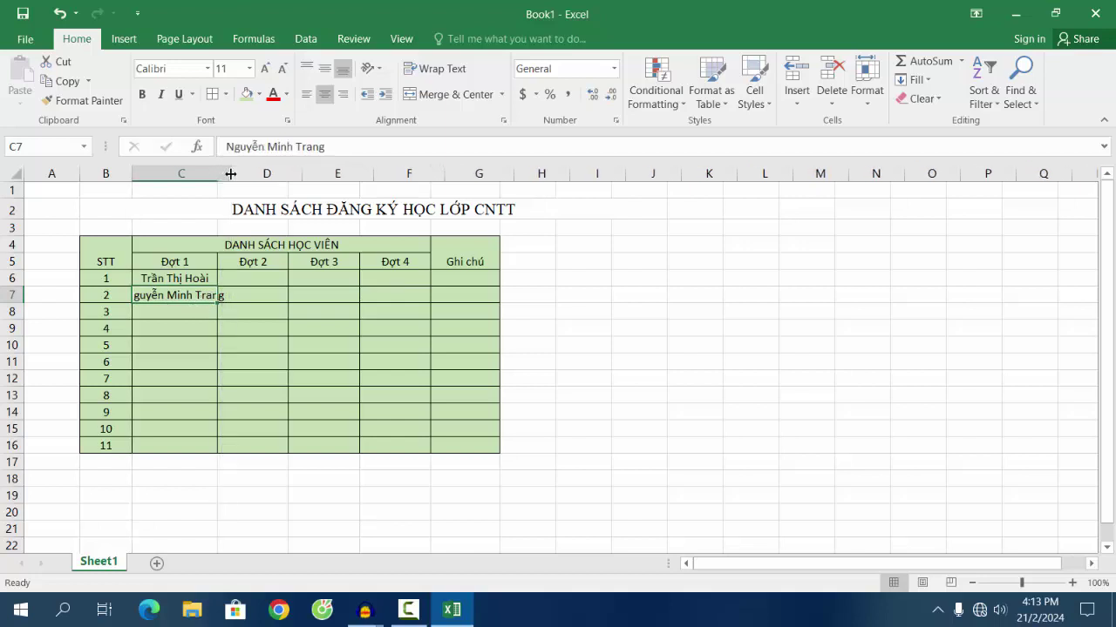
pyautogui.doubleClick(230, 174)
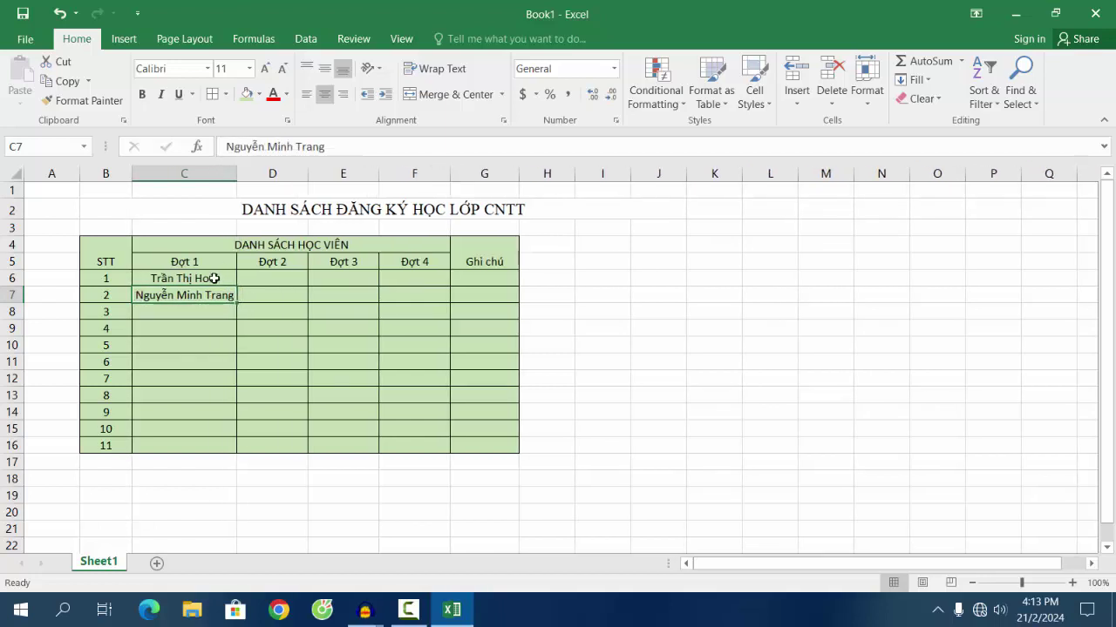
# Step: Enter the third, fourth and fifth students' names in C8:C10
pyautogui.click(181, 313)
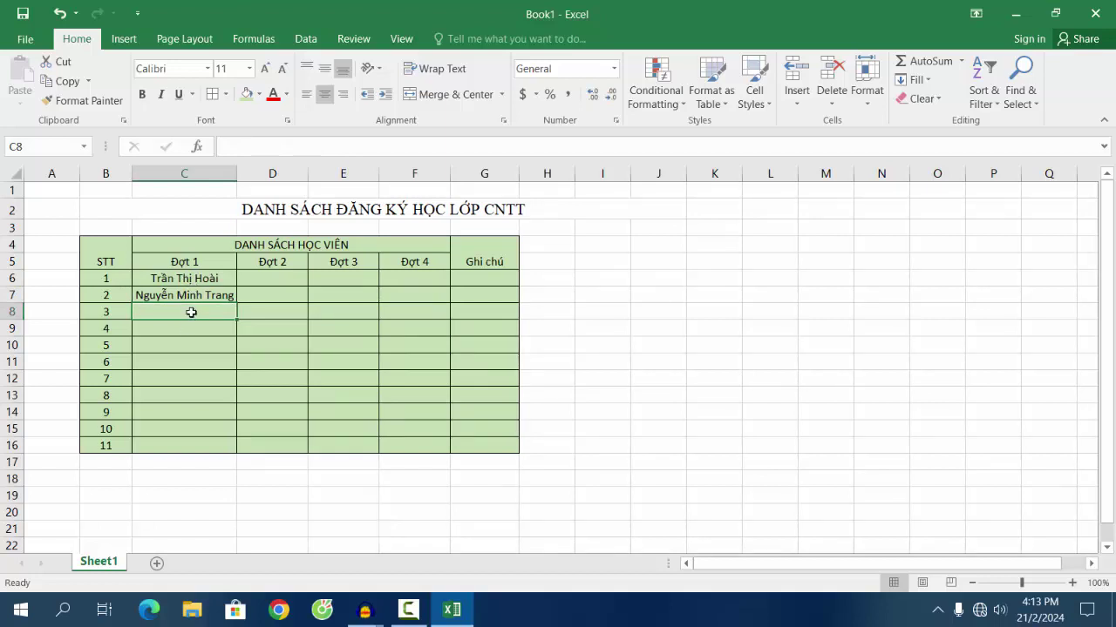
pyautogui.write('Nguyệ')
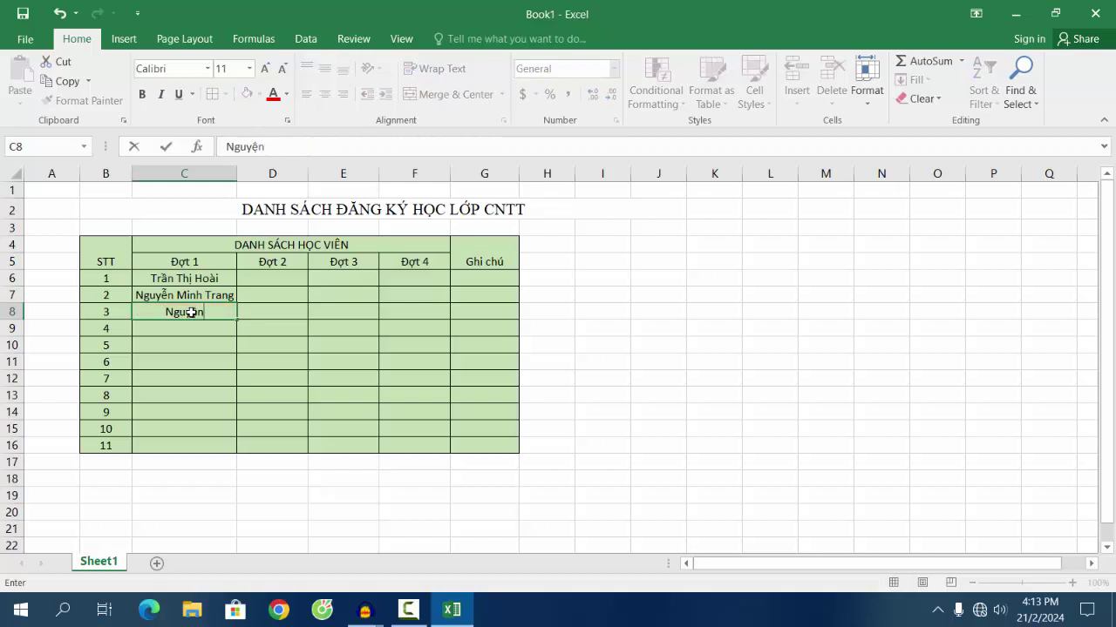
pyautogui.press('BackSpace')
pyautogui.press('BackSpace')
pyautogui.write('yên')
pyautogui.write('x')
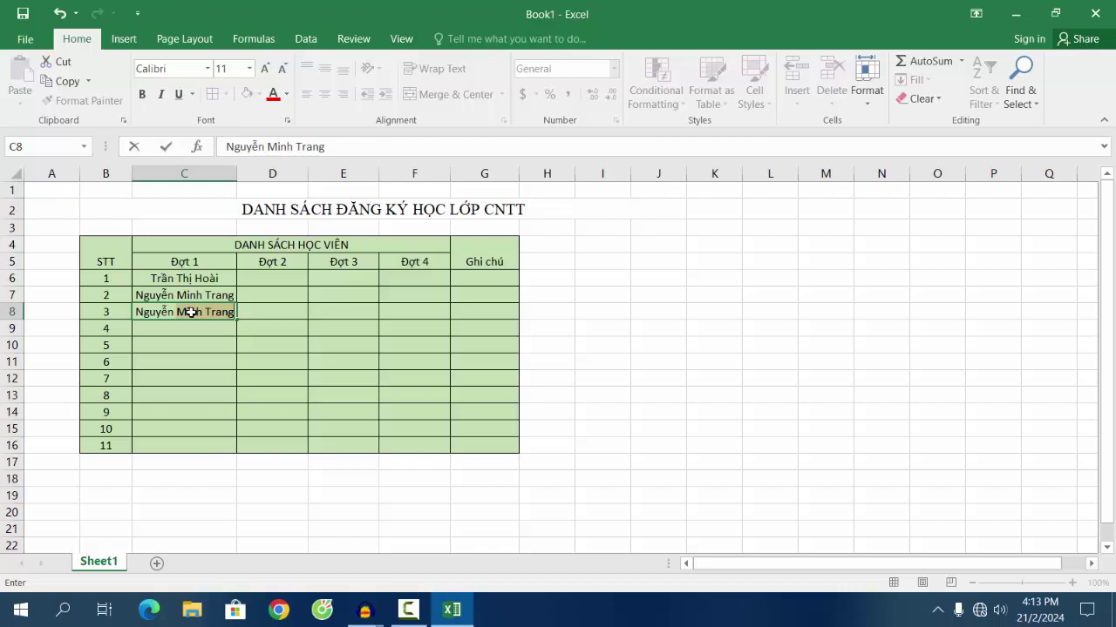
pyautogui.write(' Thi')
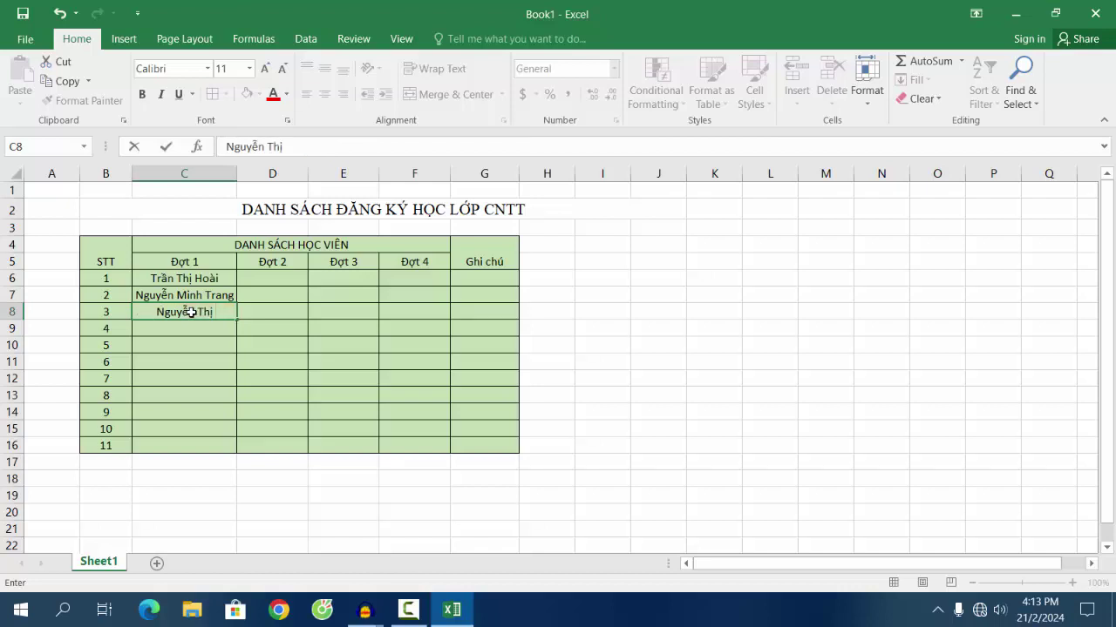
pyautogui.write(' H')
pyautogui.write('oồng')
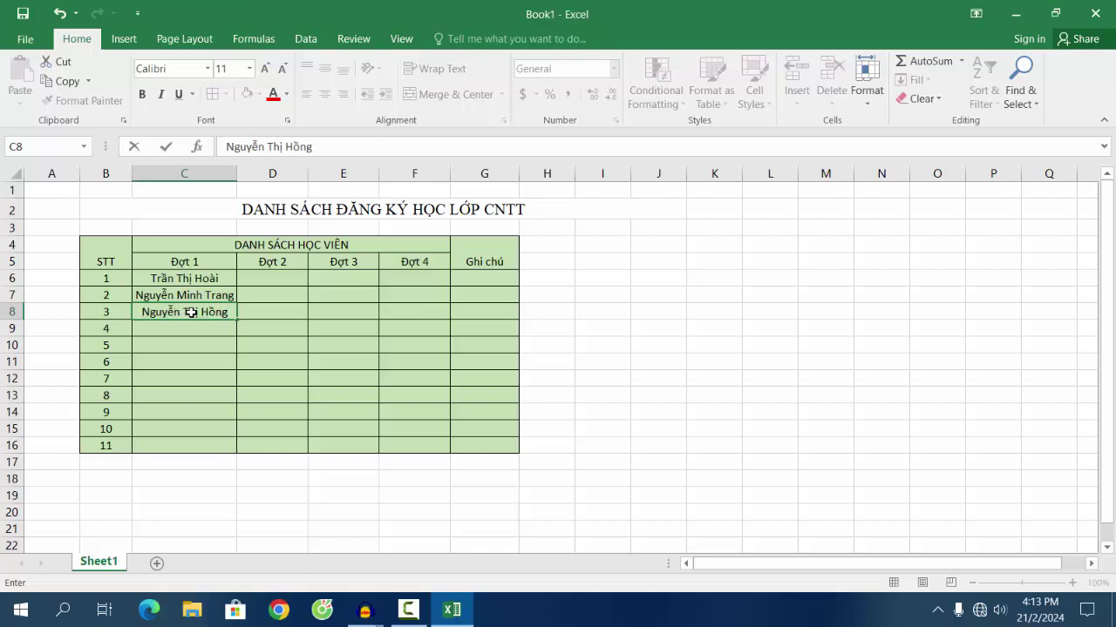
pyautogui.click(182, 333)
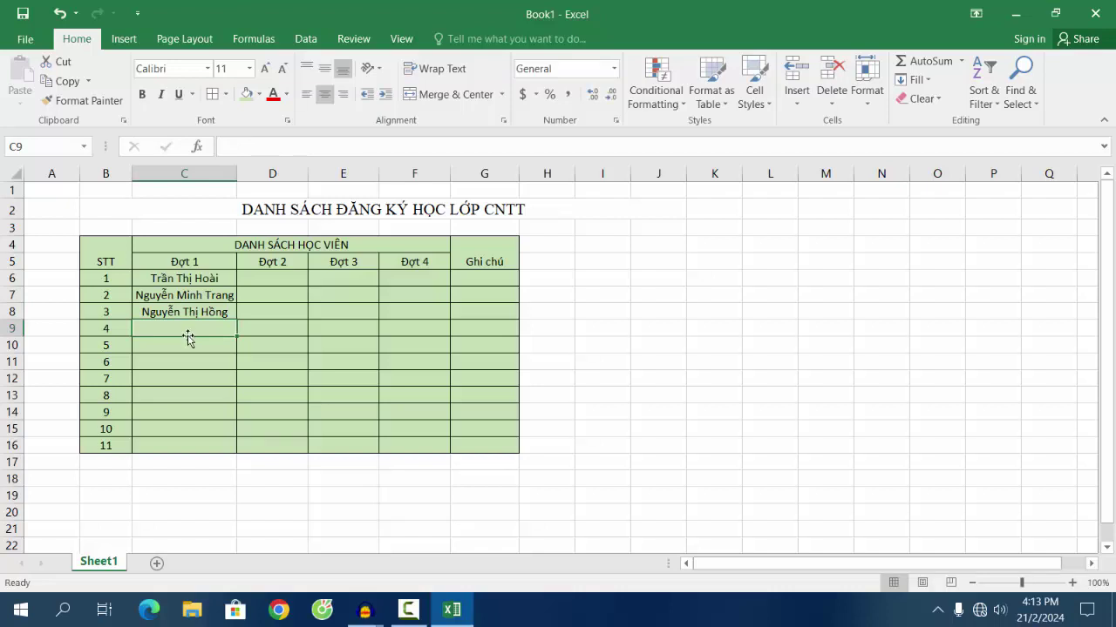
pyautogui.write('Lê Ho')
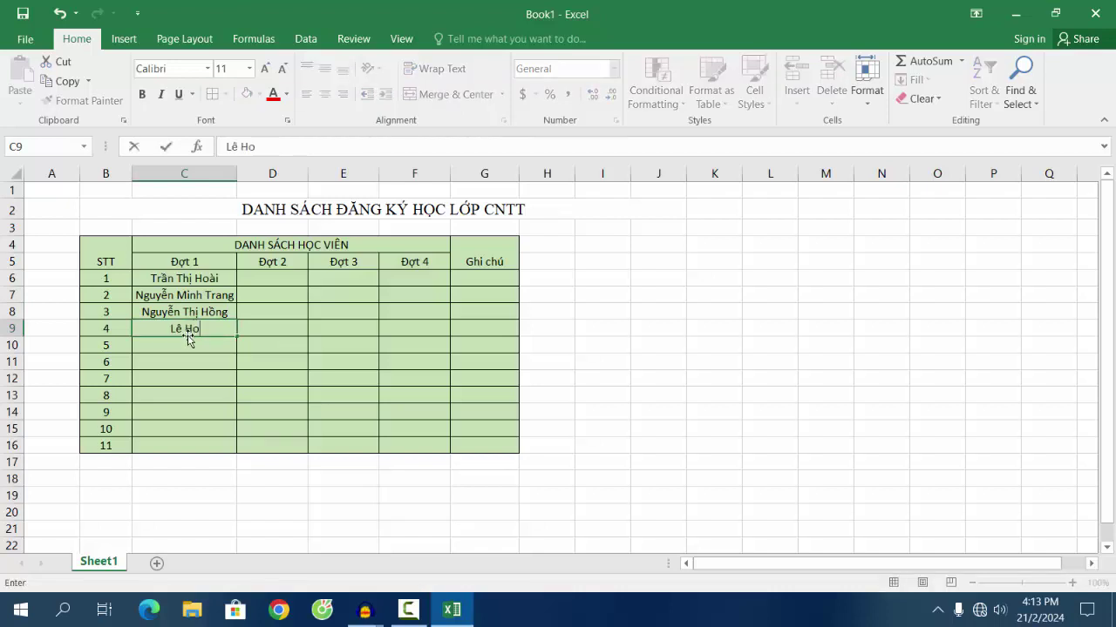
pyautogui.write('ài Nam')
pyautogui.click(187, 344)
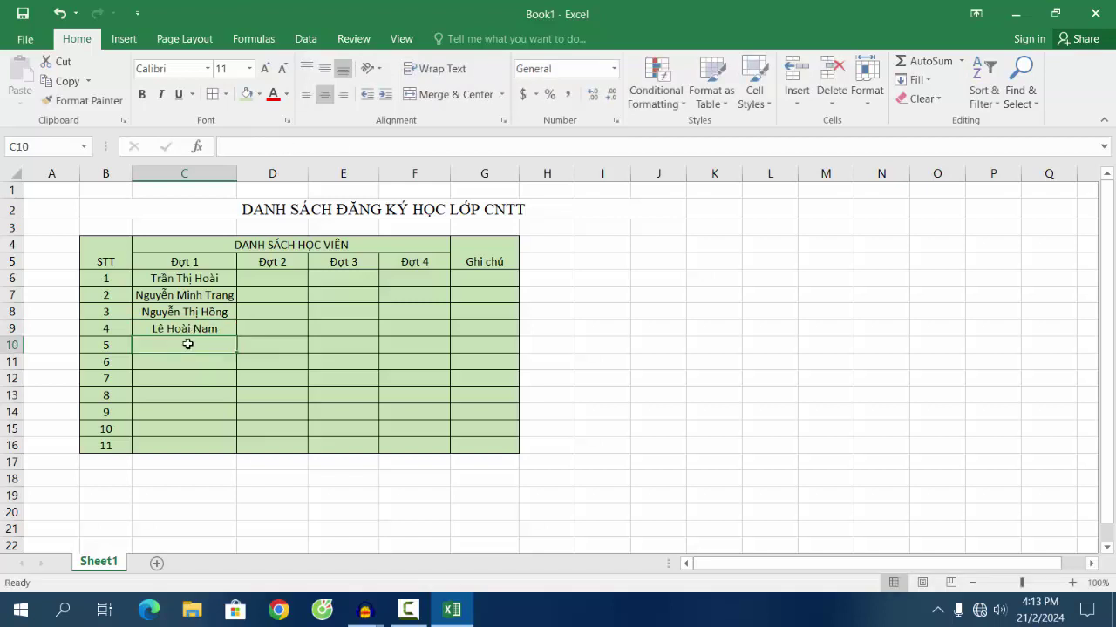
pyautogui.write('Đợt 1')
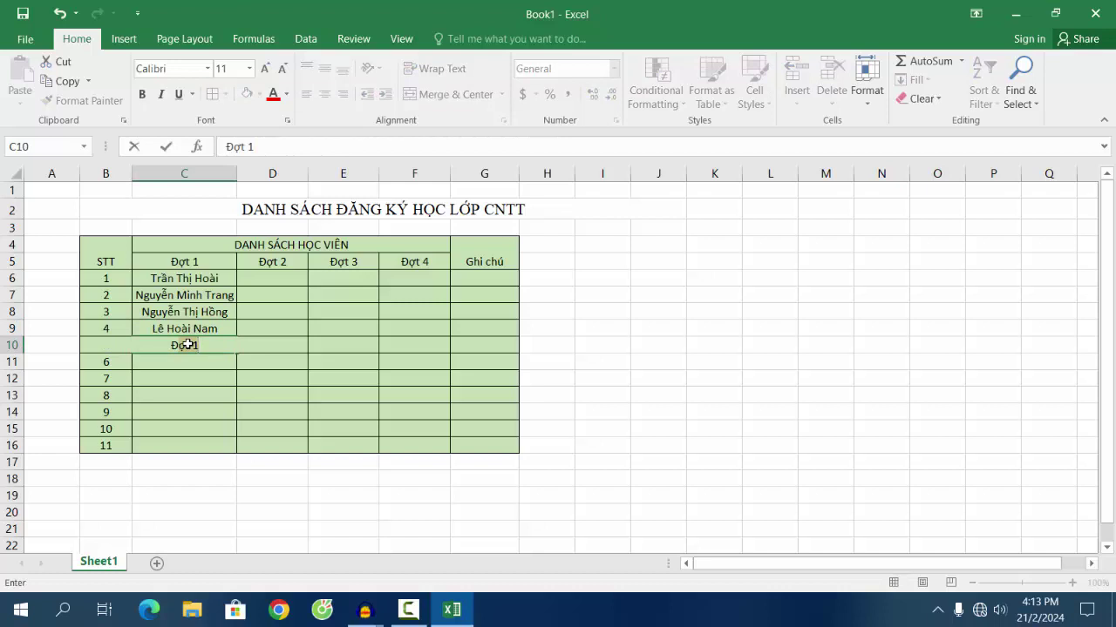
pyautogui.write('oox')
pyautogui.write(' Hung')
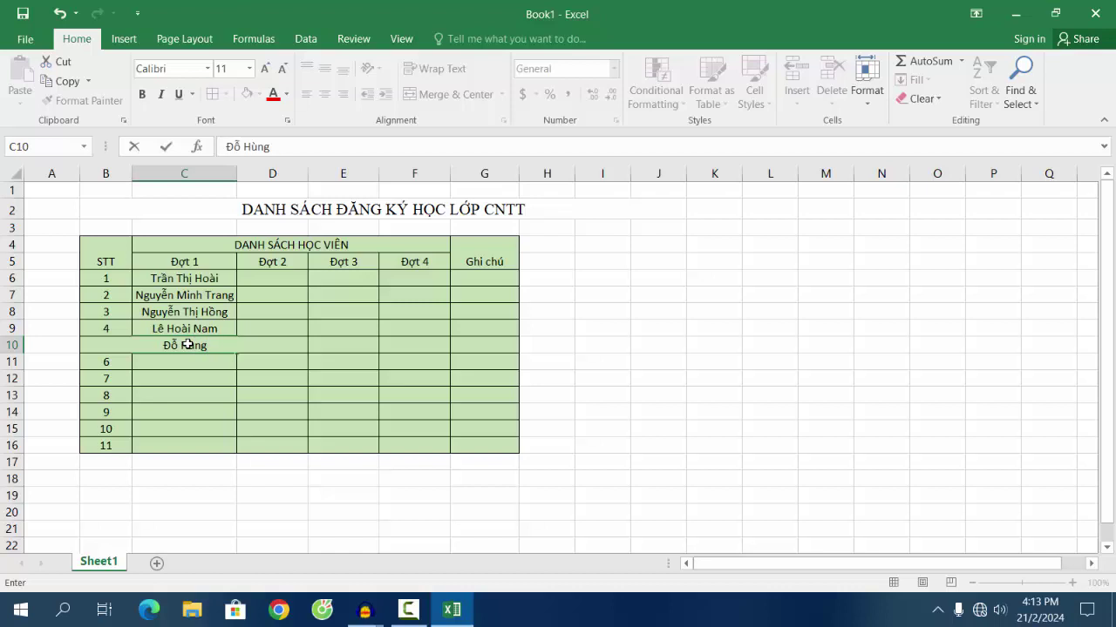
pyautogui.write(' Manh')
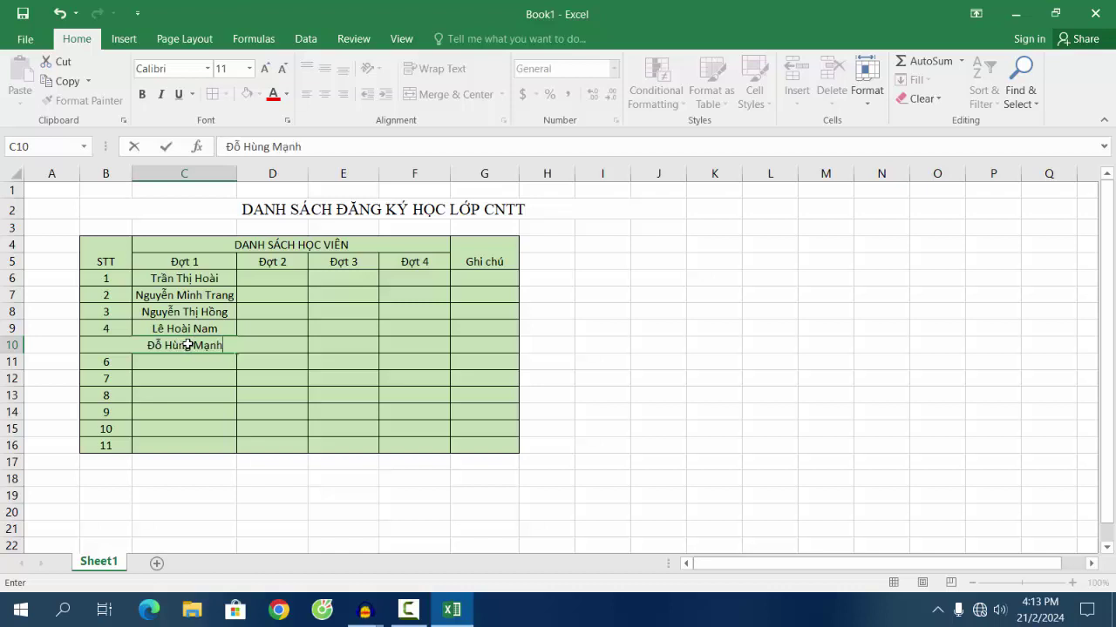
pyautogui.press('Return')
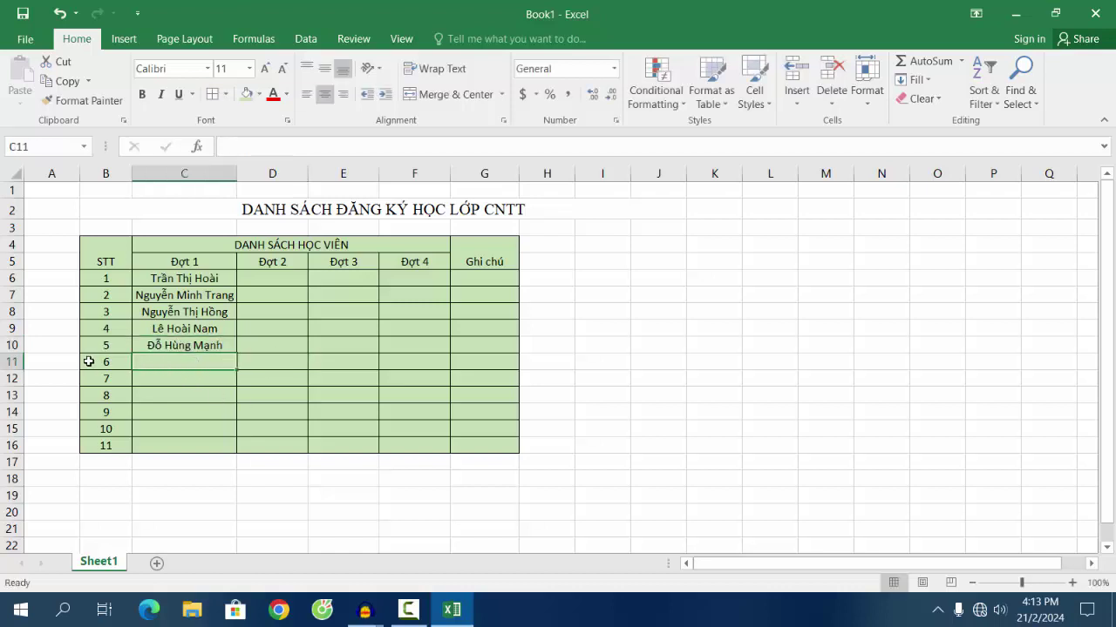
# Step: Delete the unused cells B11:G16, shifting cells left, so the table ends at row 10
pyautogui.click(284, 362)
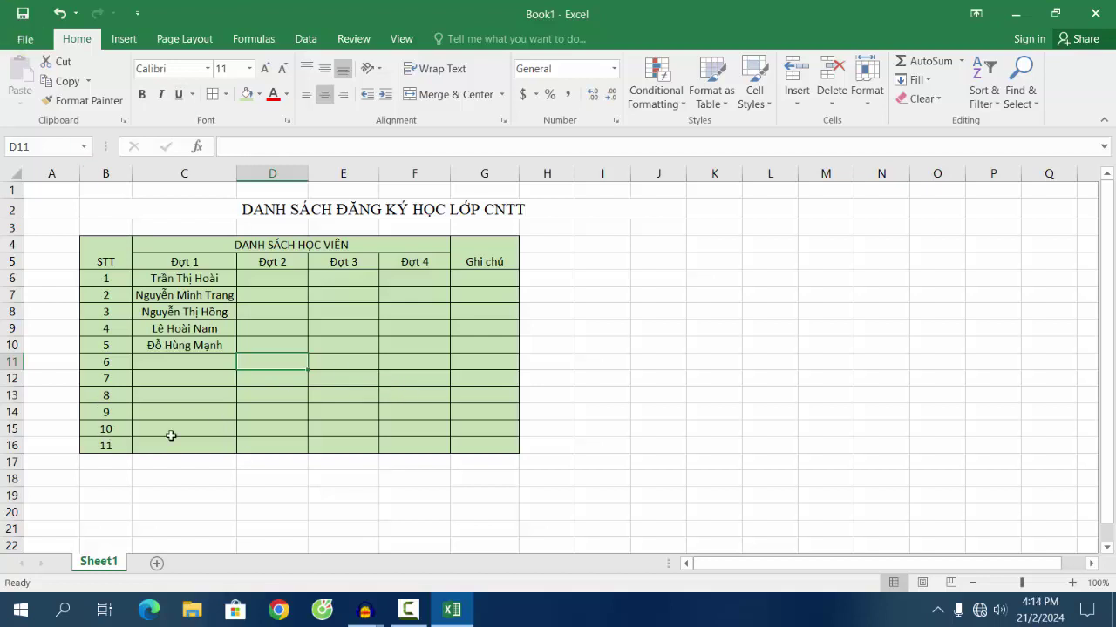
pyautogui.moveTo(104, 363)
pyautogui.mouseDown()
pyautogui.moveTo(321, 368)
pyautogui.moveTo(494, 436)
pyautogui.moveTo(493, 449)
pyautogui.mouseUp()
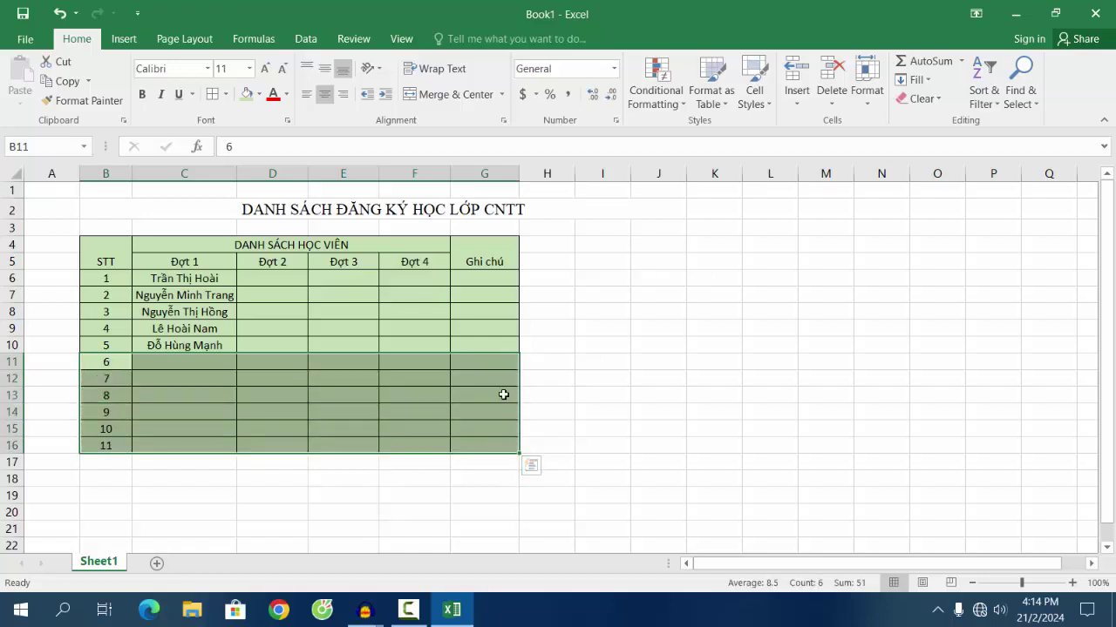
pyautogui.rightClick(330, 366)
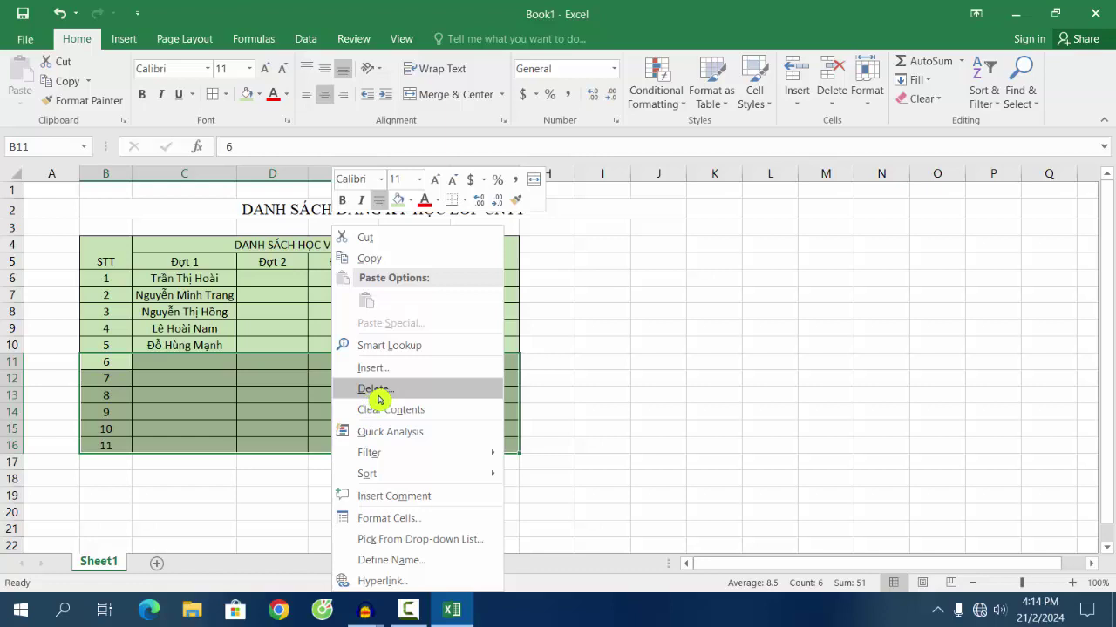
pyautogui.click(375, 389)
pyautogui.click(322, 445)
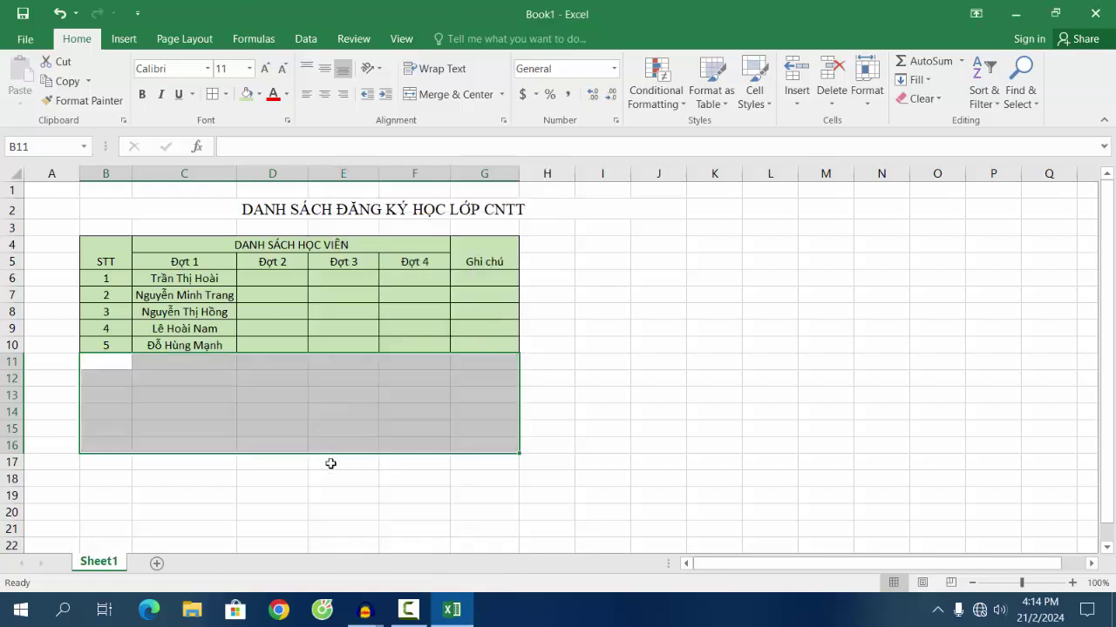
pyautogui.click(330, 460)
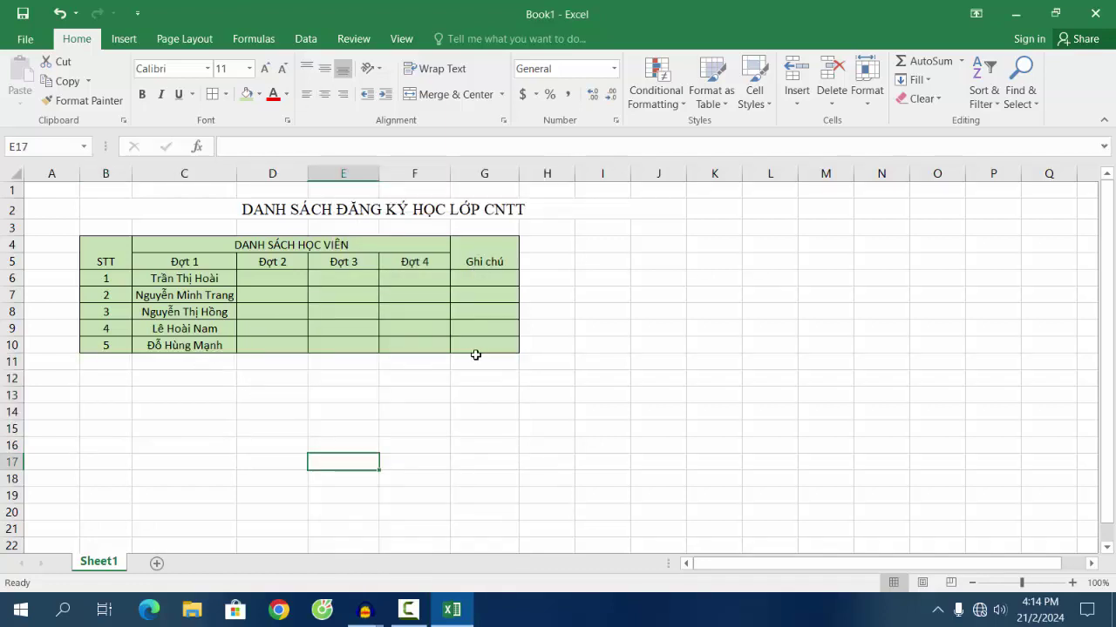
pyautogui.click(276, 280)
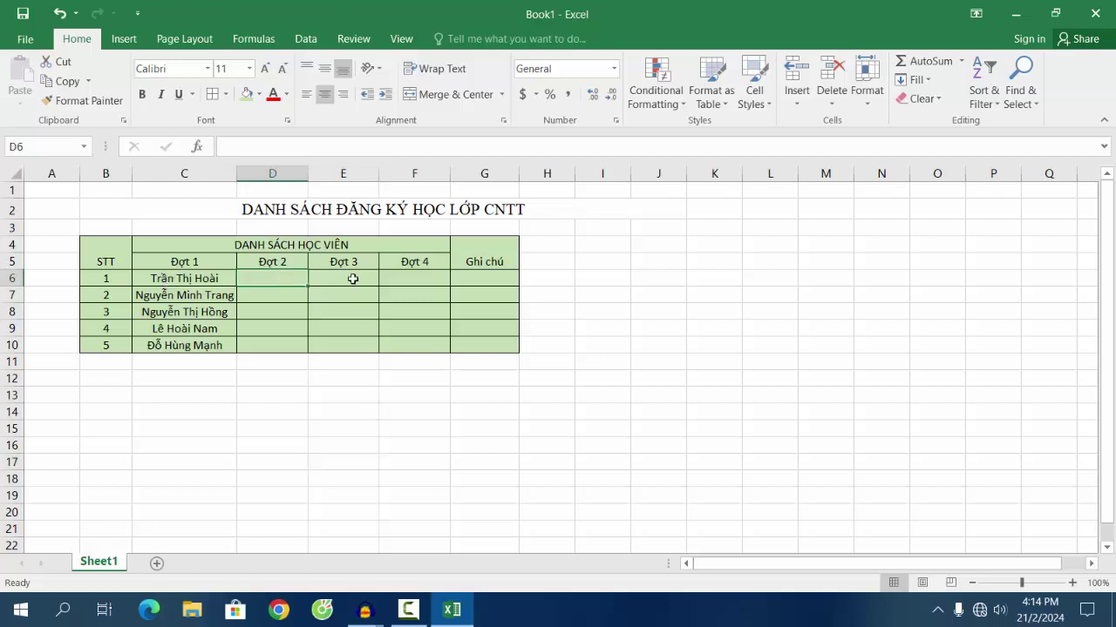
# Step: Left-align the Đợt 1 names, copy them into the Đợt 2 column, and widen it
pyautogui.moveTo(174, 279)
pyautogui.mouseDown()
pyautogui.moveTo(179, 347)
pyautogui.moveTo(197, 324)
pyautogui.moveTo(193, 345)
pyautogui.mouseUp()
pyautogui.click(306, 94)
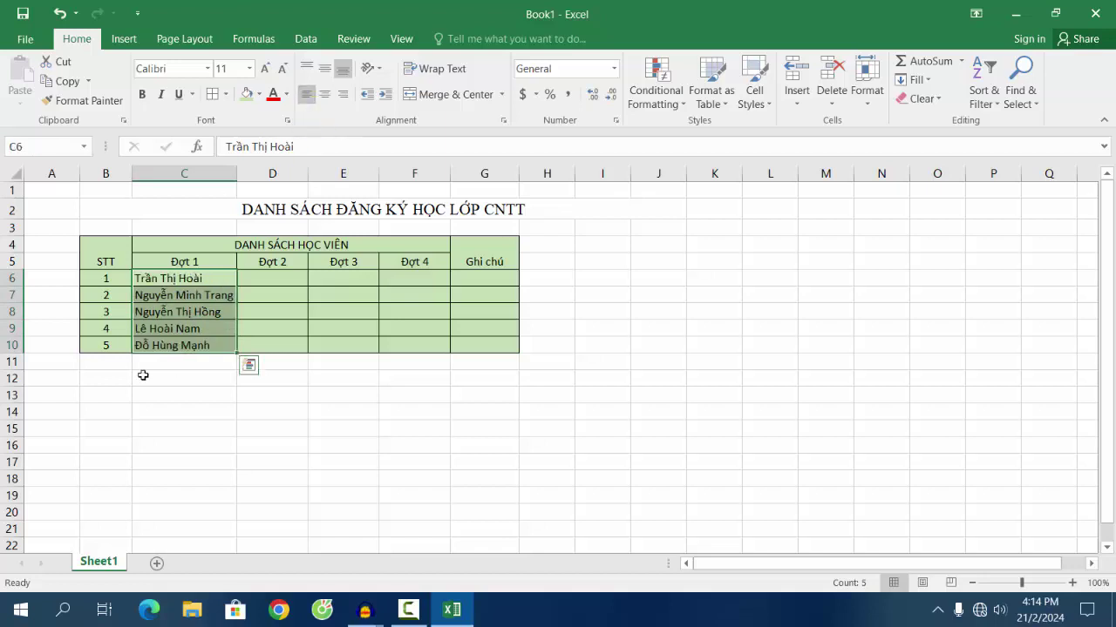
pyautogui.rightClick(215, 283)
pyautogui.press('Escape')
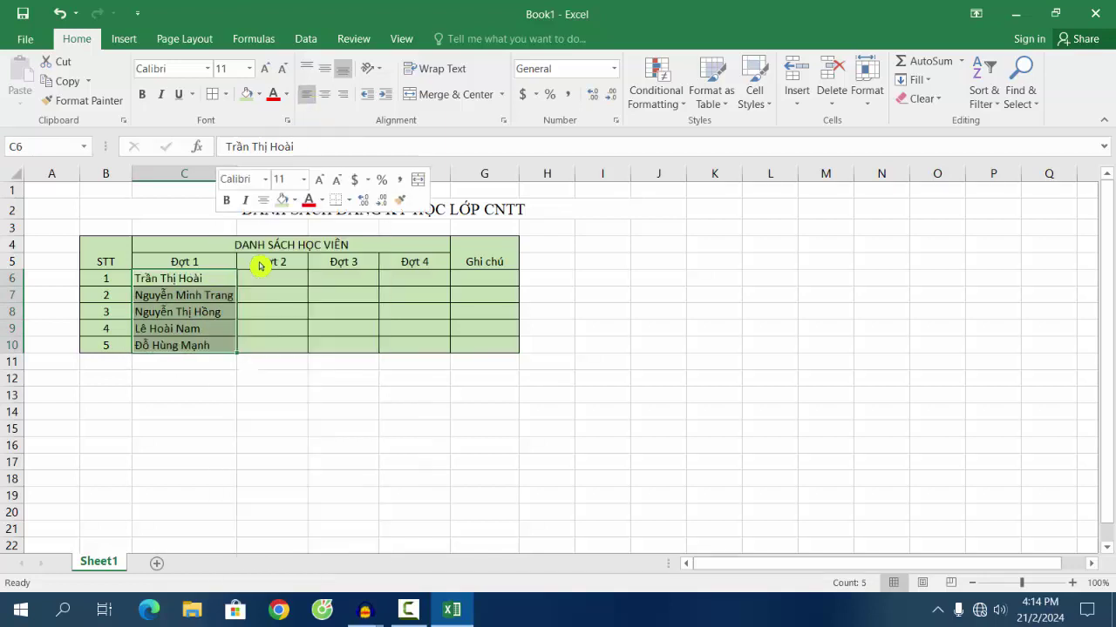
pyautogui.hotkey('ctrl', 'c')
pyautogui.click(270, 279)
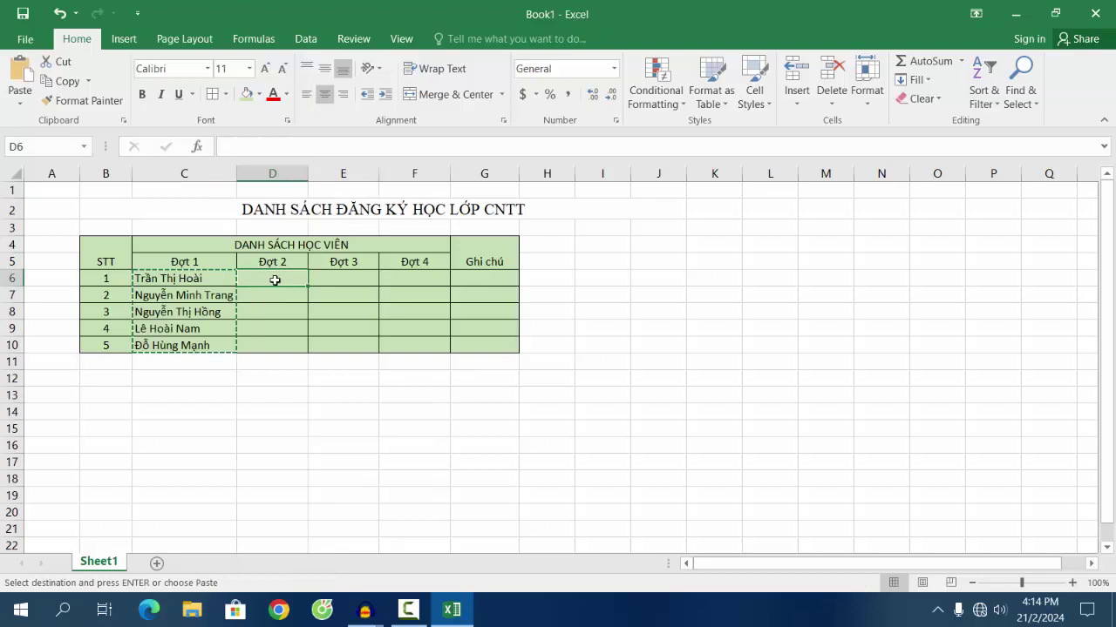
pyautogui.rightClick(273, 279)
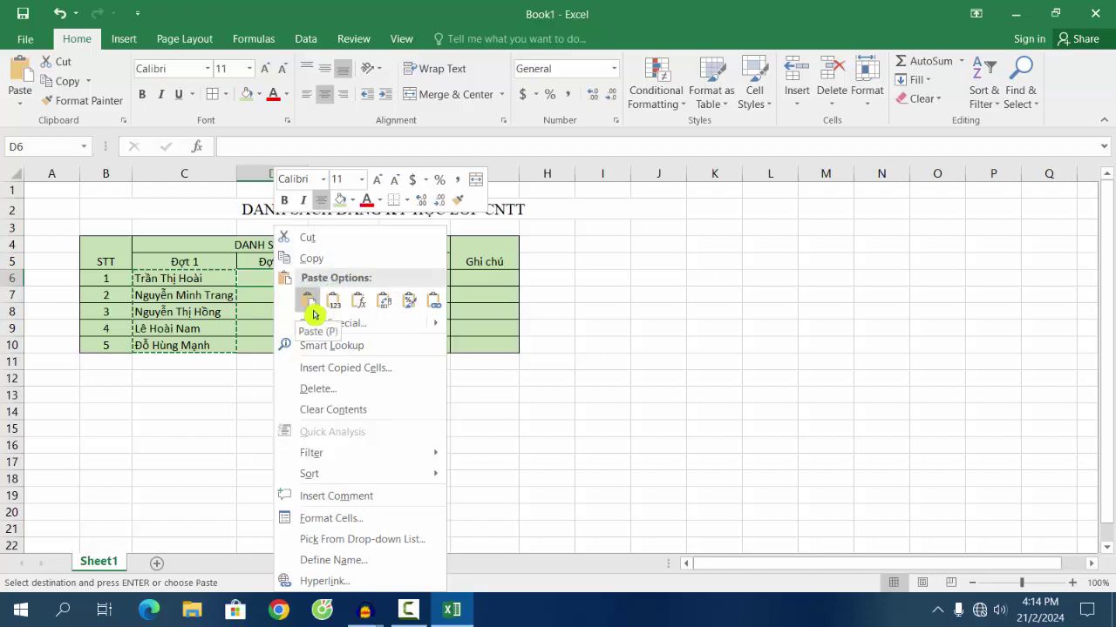
pyautogui.click(310, 305)
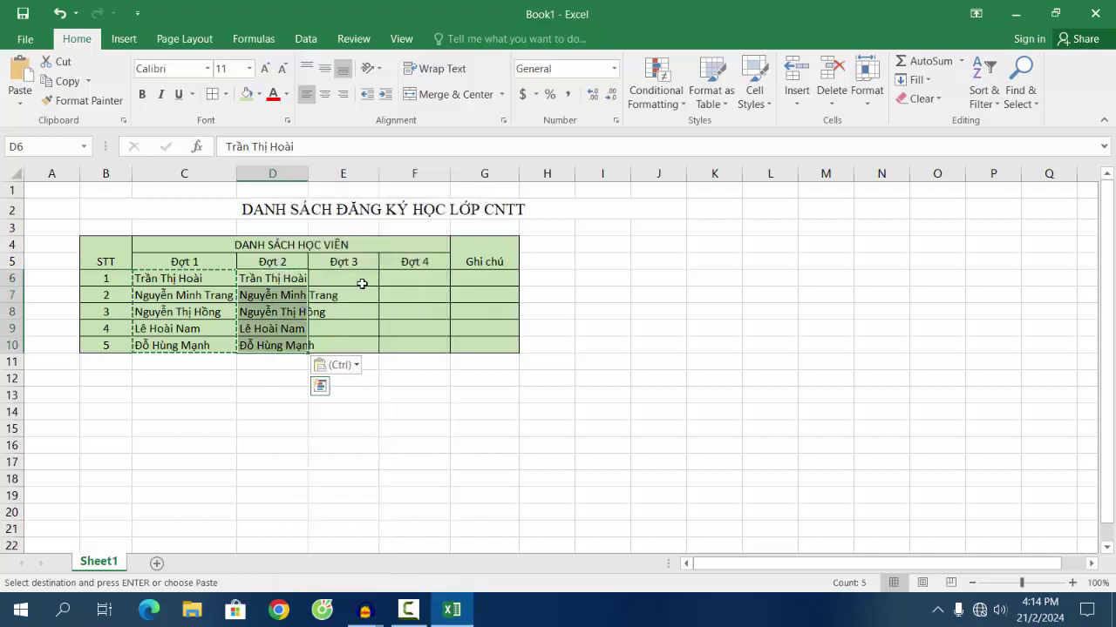
pyautogui.moveTo(308, 173); pyautogui.dragTo(346, 185)
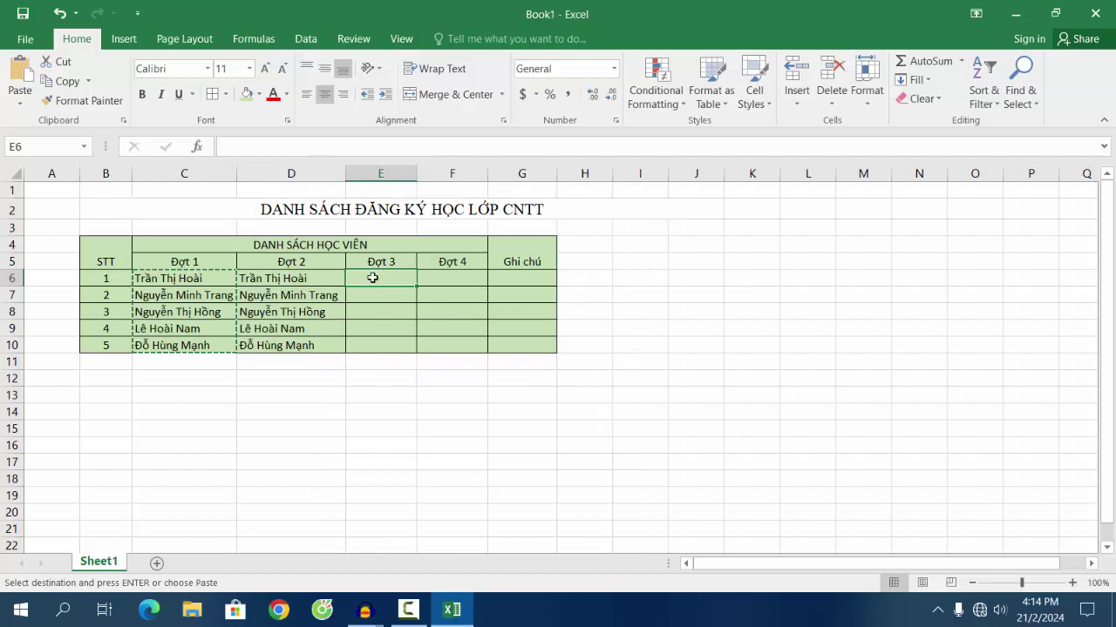
# Step: Paste the names into the Đợt 3 and Đợt 4 columns and widen columns C–F to fit
pyautogui.rightClick(372, 279)
pyautogui.click(408, 301)
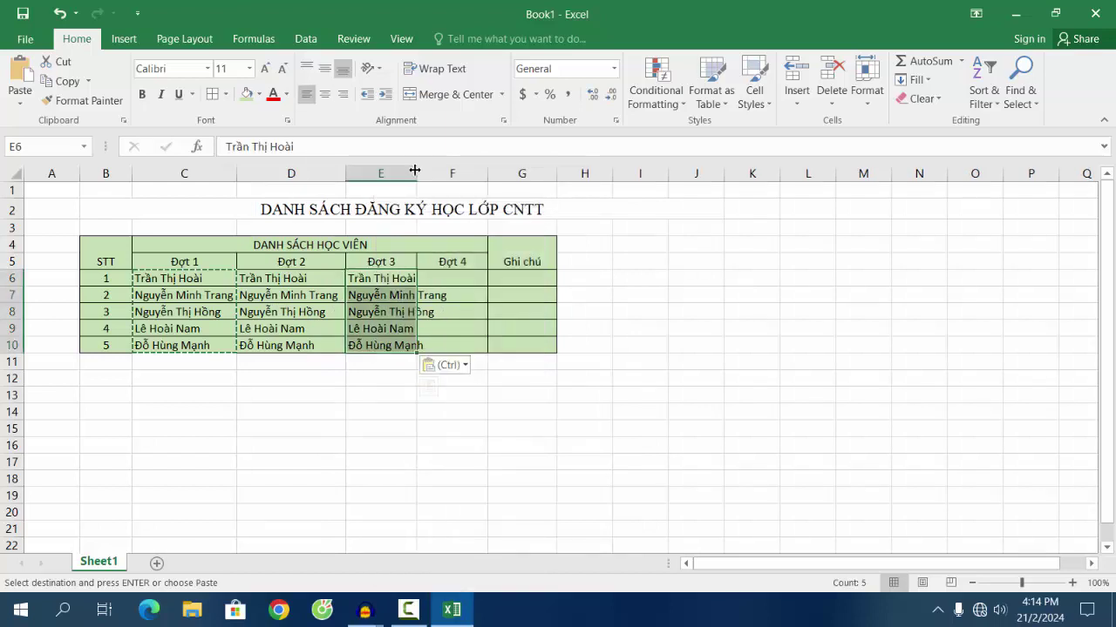
pyautogui.moveTo(418, 175); pyautogui.dragTo(456, 174)
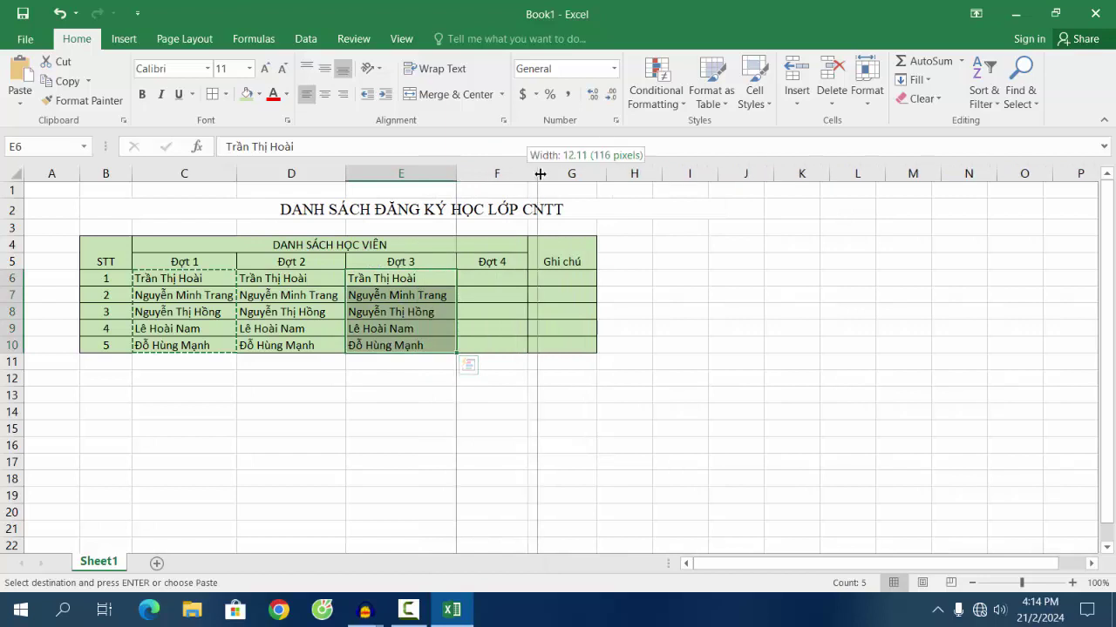
pyautogui.moveTo(526, 173); pyautogui.dragTo(543, 174)
pyautogui.click(484, 279)
pyautogui.rightClick(485, 281)
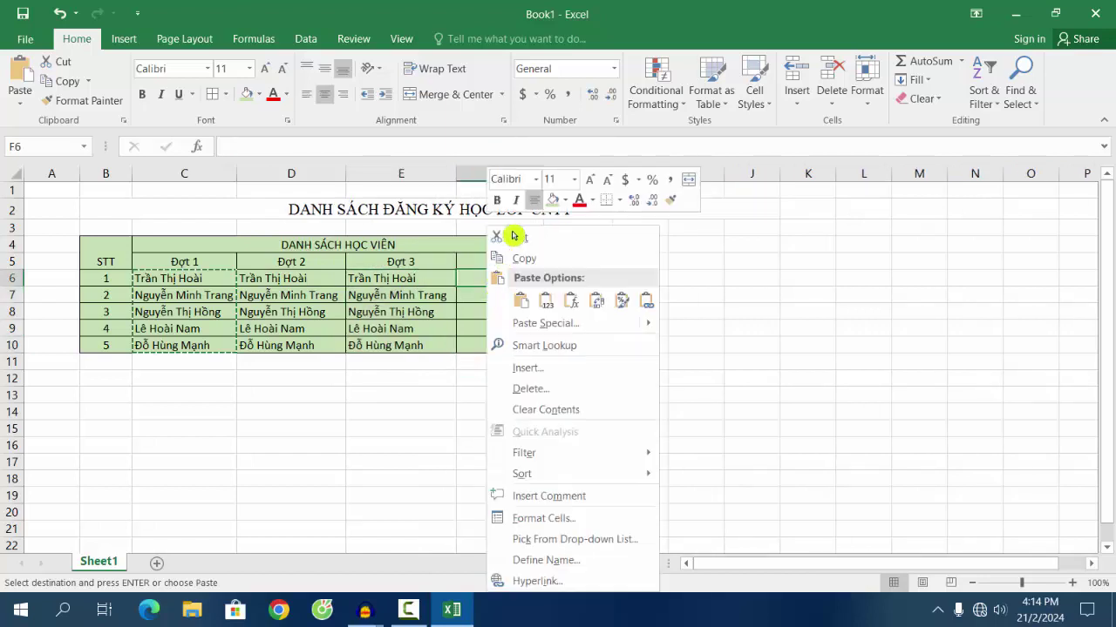
pyautogui.click(517, 301)
pyautogui.click(584, 315)
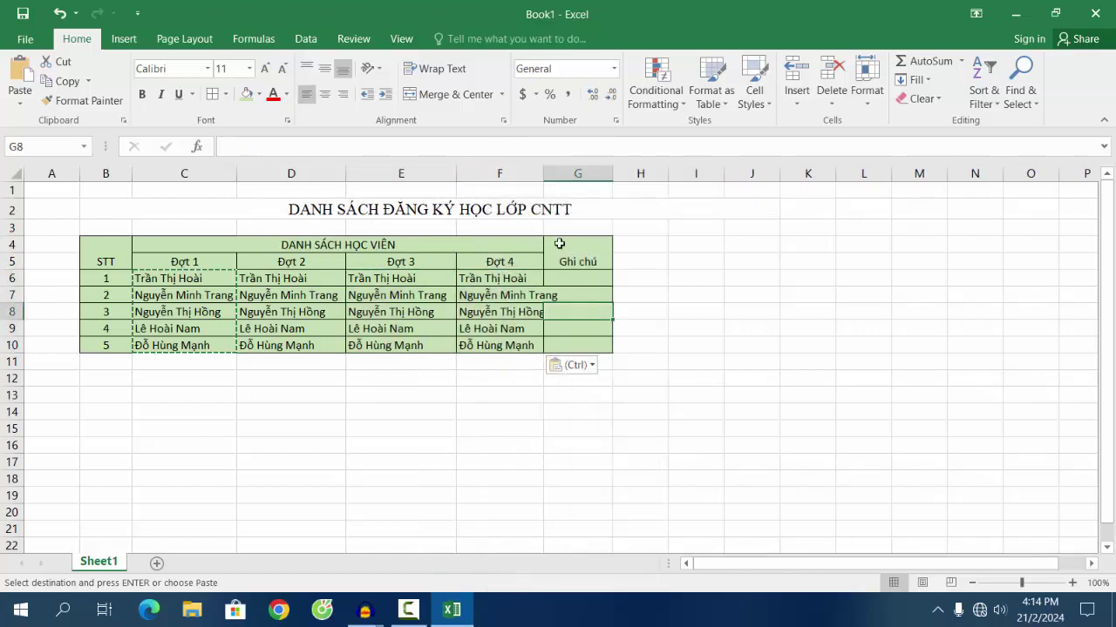
pyautogui.moveTo(543, 174); pyautogui.dragTo(567, 173)
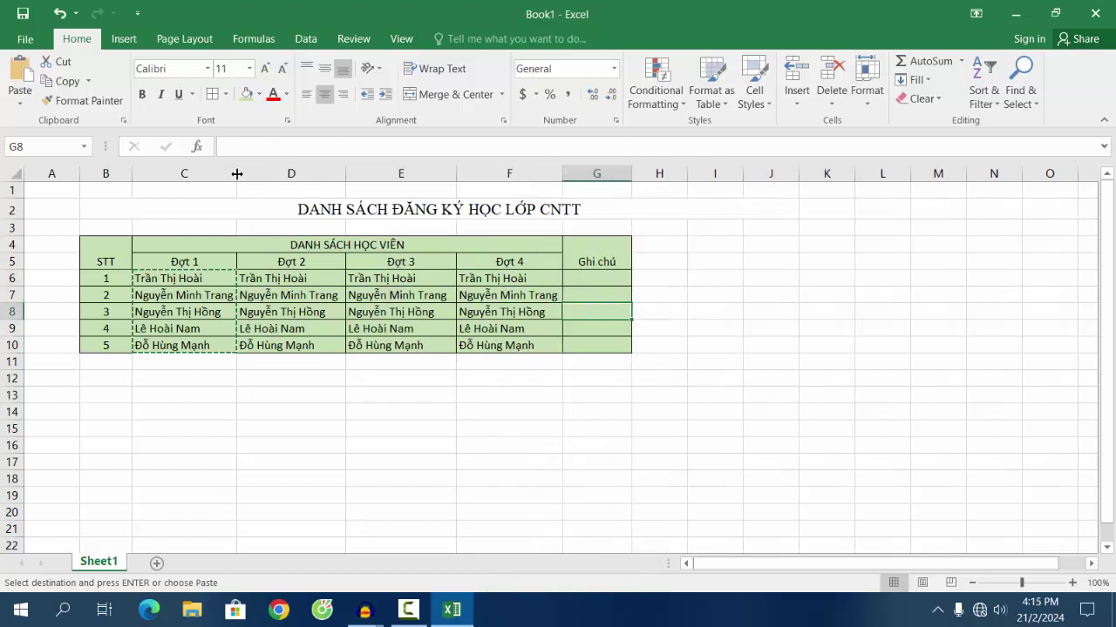
pyautogui.moveTo(236, 174); pyautogui.dragTo(243, 175)
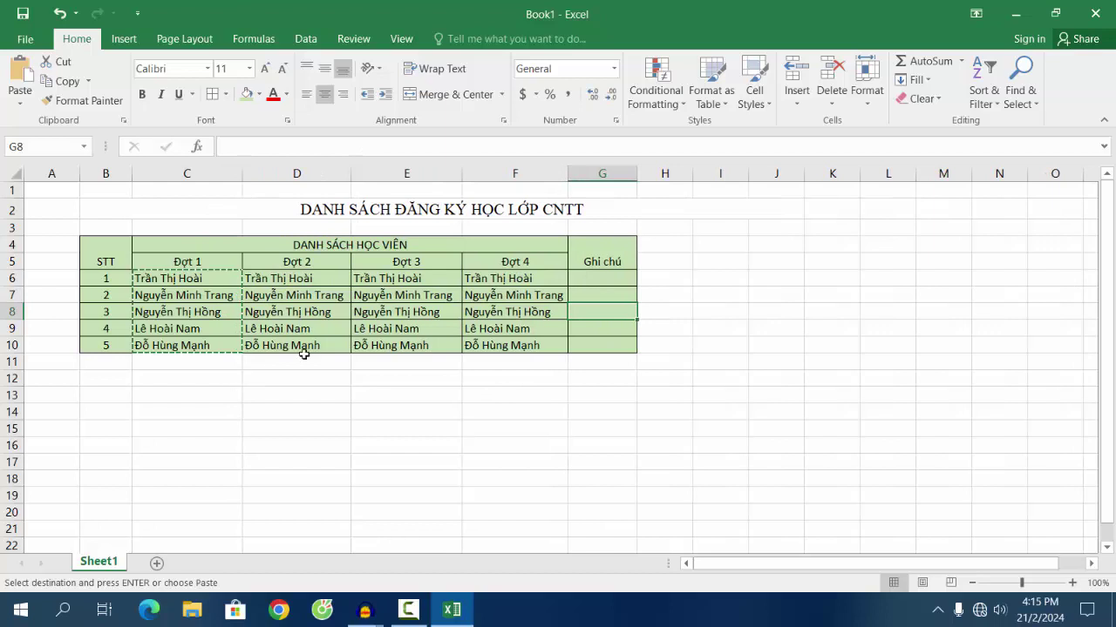
pyautogui.click(325, 329)
# Step: Edit the first and fourth student names in the Đợt 2 column so they differ
pyautogui.click(280, 291)
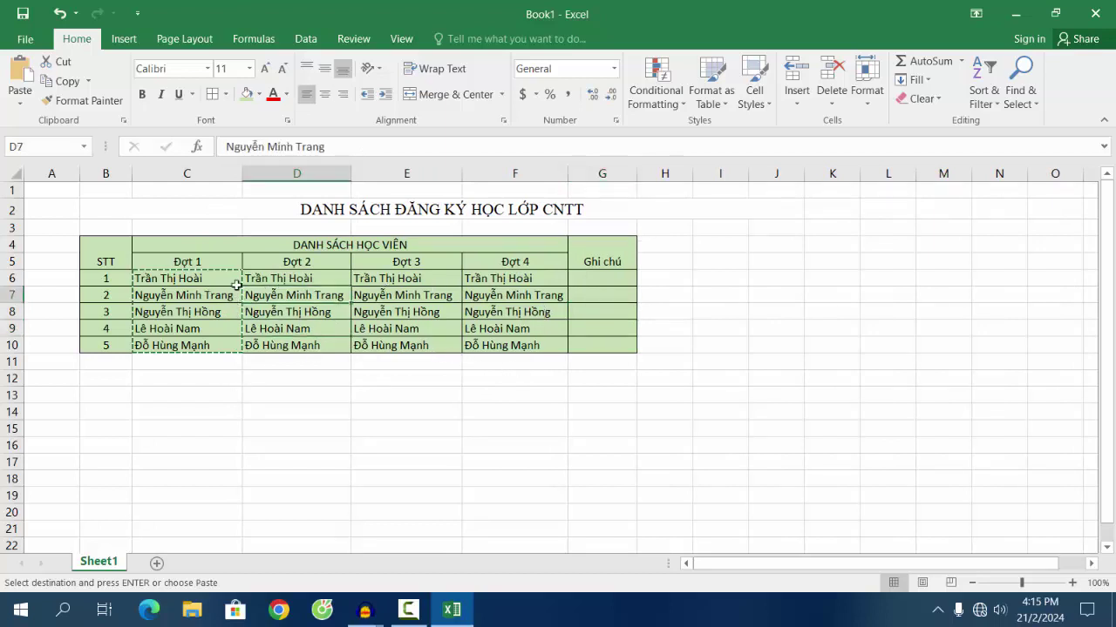
pyautogui.doubleClick(323, 280)
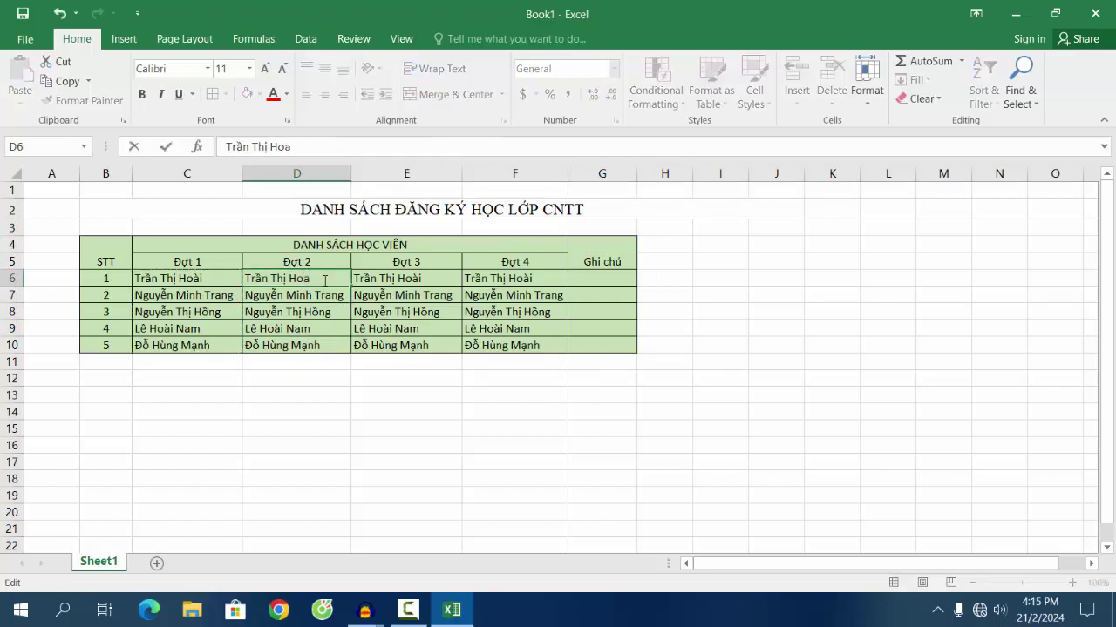
pyautogui.write('à')
pyautogui.press('Return')
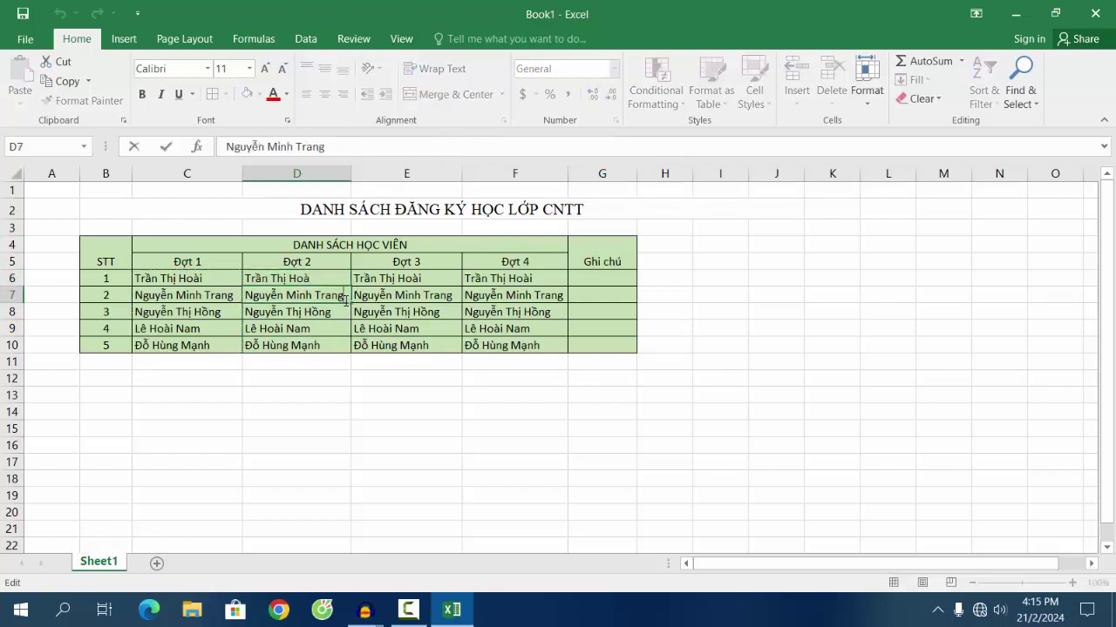
pyautogui.press('BackSpace')
pyautogui.press('BackSpace')
pyautogui.write('ù')
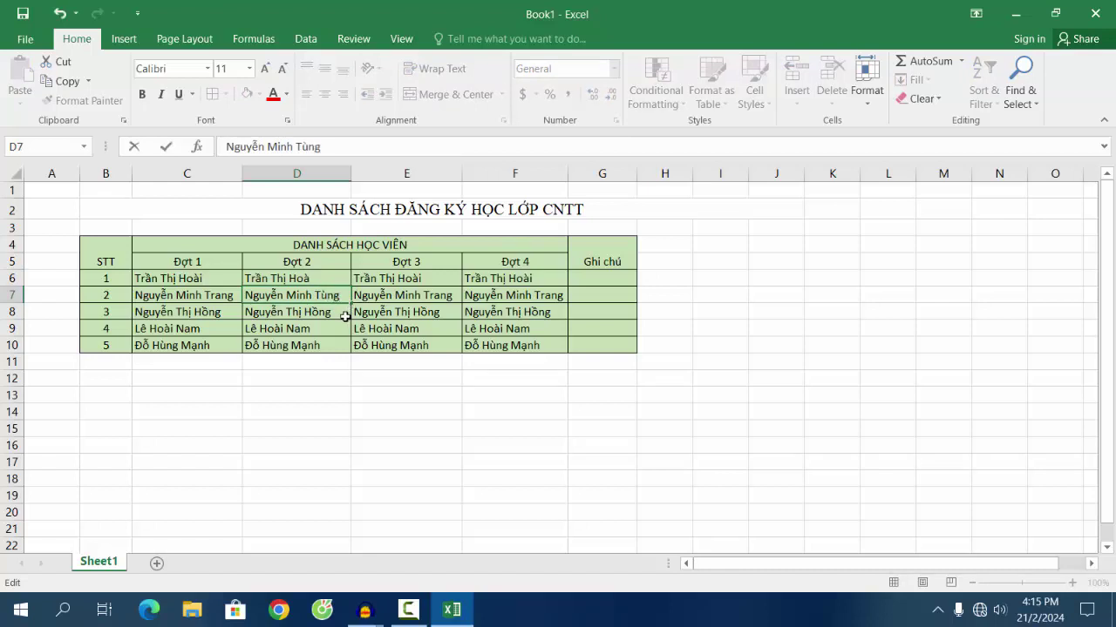
pyautogui.doubleClick(320, 335)
pyautogui.press('BackSpace')
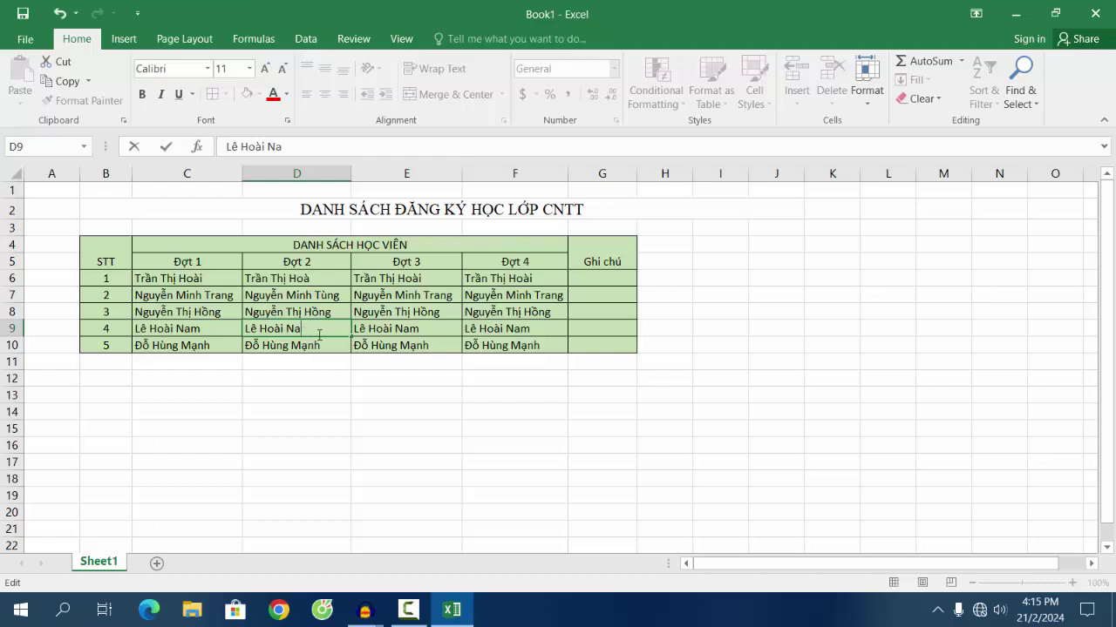
pyautogui.press('BackSpace')
pyautogui.press('BackSpace')
pyautogui.write('M')
pyautogui.click(405, 308)
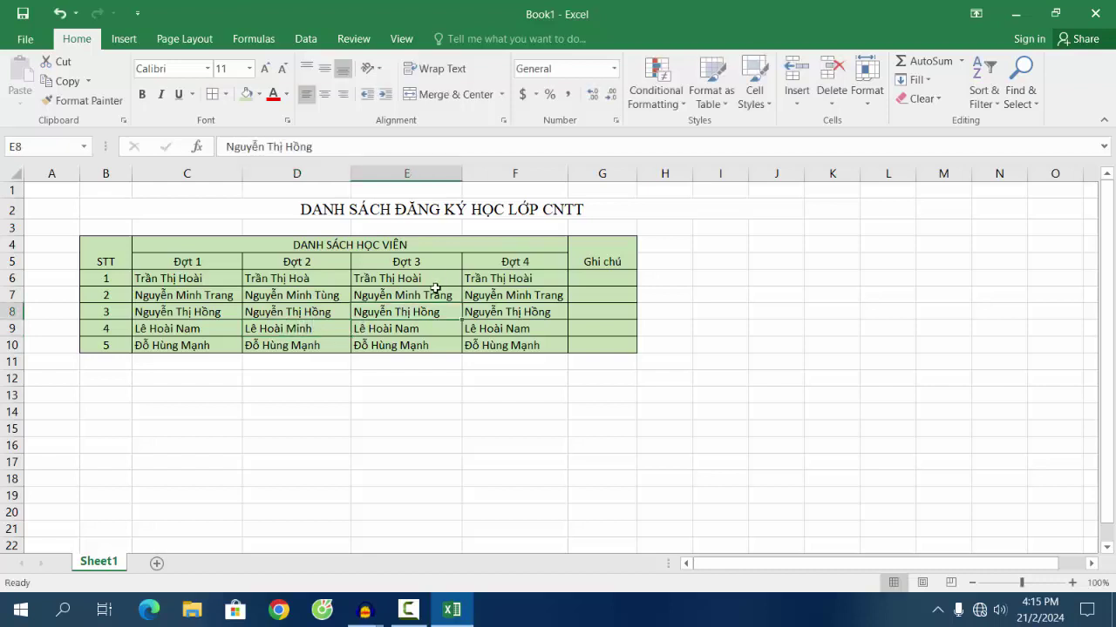
# Step: Edit the first and last student names in the Đợt 3 column
pyautogui.click(431, 280)
pyautogui.doubleClick(432, 280)
pyautogui.press('BackSpace')
pyautogui.press('BackSpace')
pyautogui.press('BackSpace')
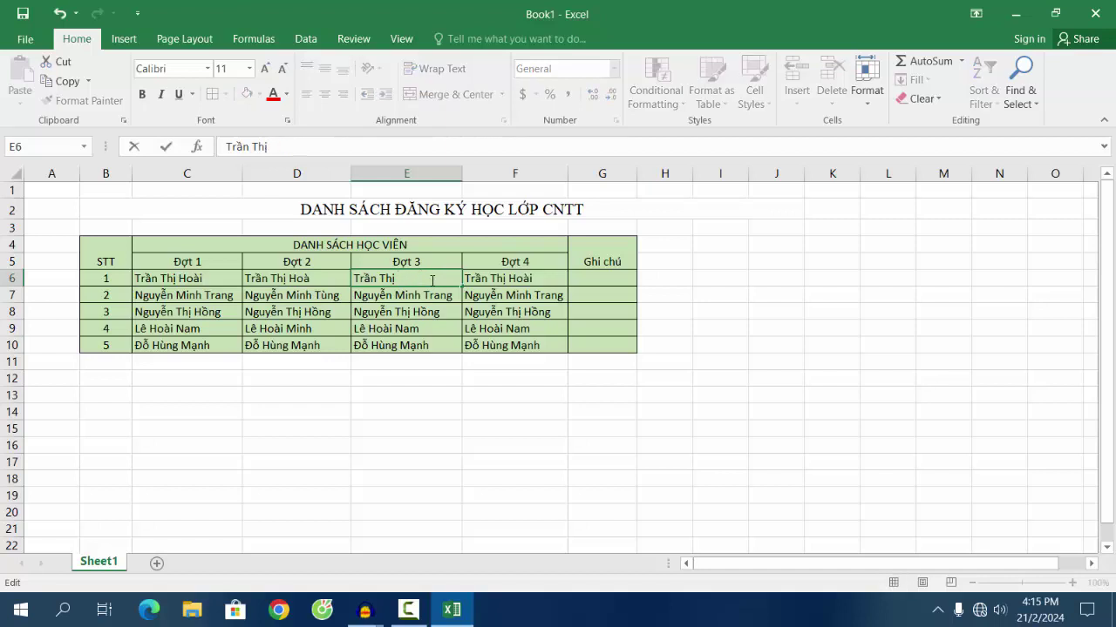
pyautogui.click(427, 348)
pyautogui.doubleClick(439, 351)
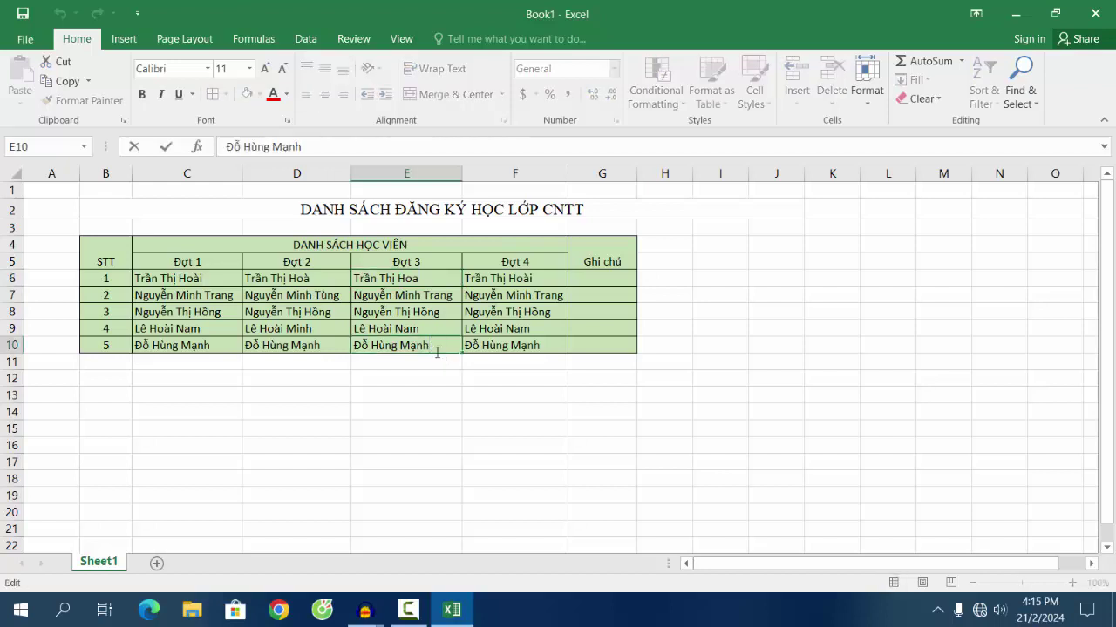
pyautogui.press('BackSpace')
pyautogui.press('BackSpace')
pyautogui.press('BackSpace')
pyautogui.write('Hà')
pyautogui.click(542, 300)
# Step: Edit the first and third student names in the Đợt 4 column
pyautogui.click(540, 328)
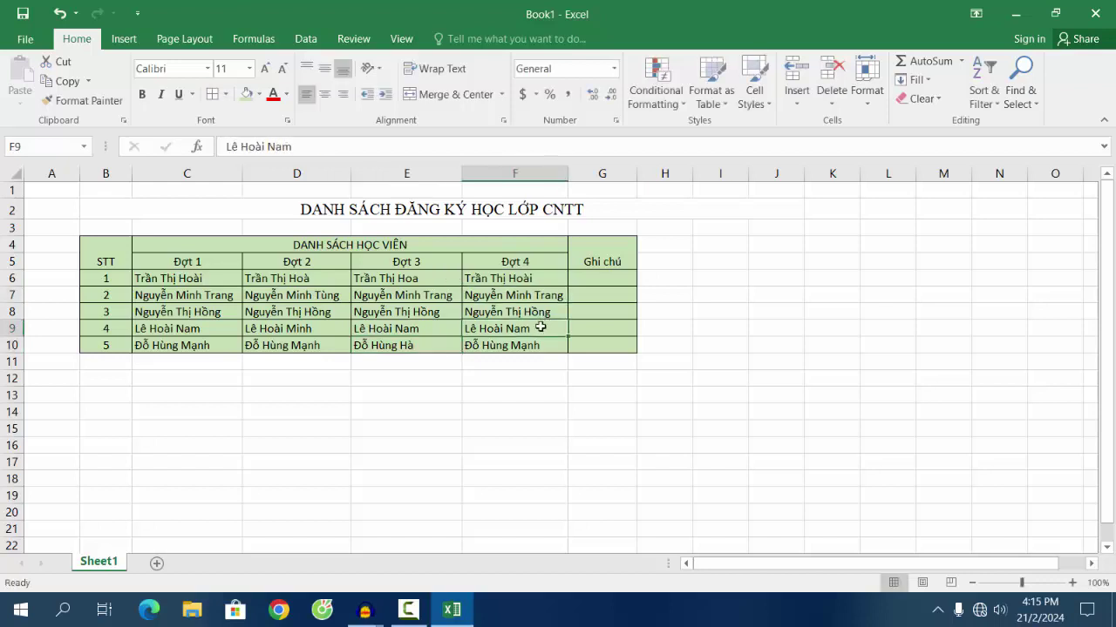
pyautogui.click(541, 281)
pyautogui.doubleClick(542, 282)
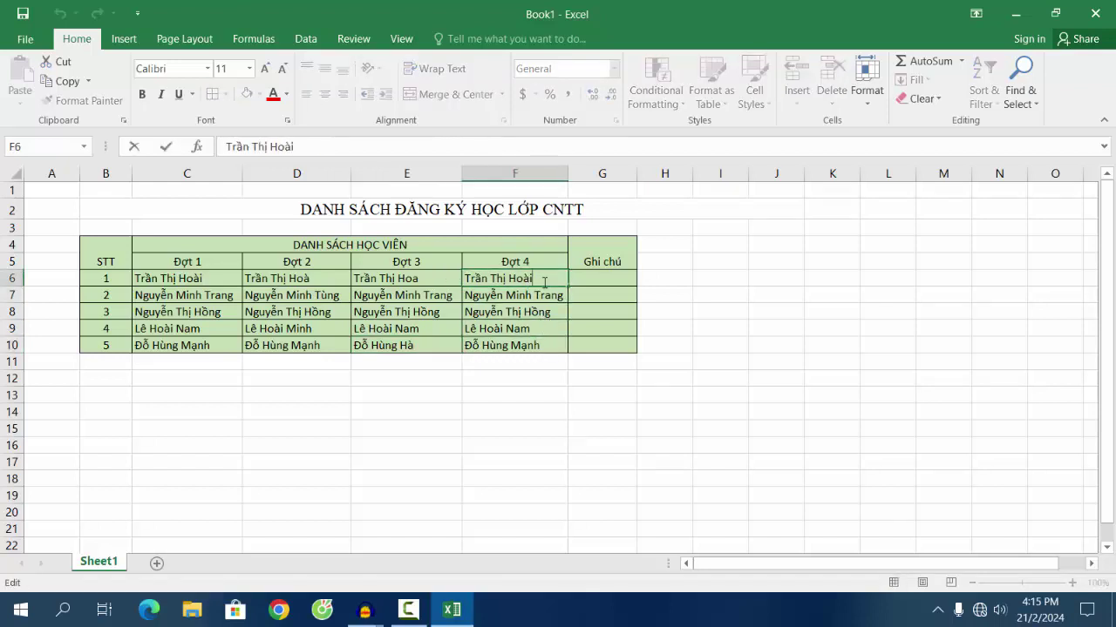
pyautogui.press('BackSpace')
pyautogui.press('BackSpace')
pyautogui.press('BackSpace')
pyautogui.press('BackSpace')
pyautogui.press('BackSpace')
pyautogui.press('BackSpace')
pyautogui.press('BackSpace')
pyautogui.press('BackSpace')
pyautogui.press('BackSpace')
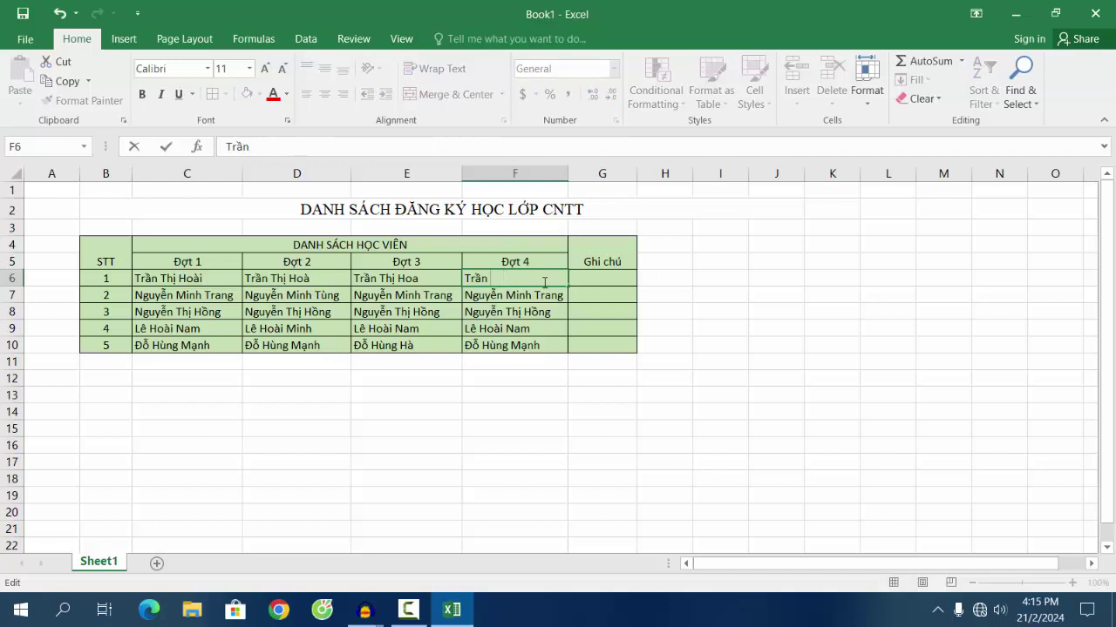
pyautogui.write(' Thu')
pyautogui.write(' Hương')
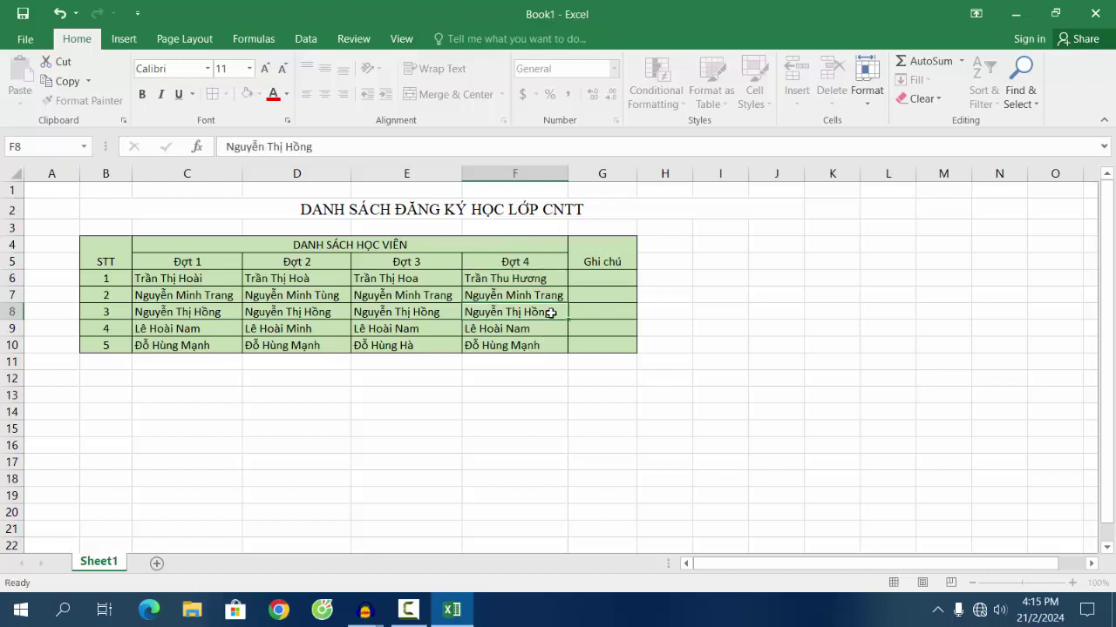
pyautogui.doubleClick(547, 317)
pyautogui.press('BackSpace')
pyautogui.press('BackSpace')
pyautogui.press('BackSpace')
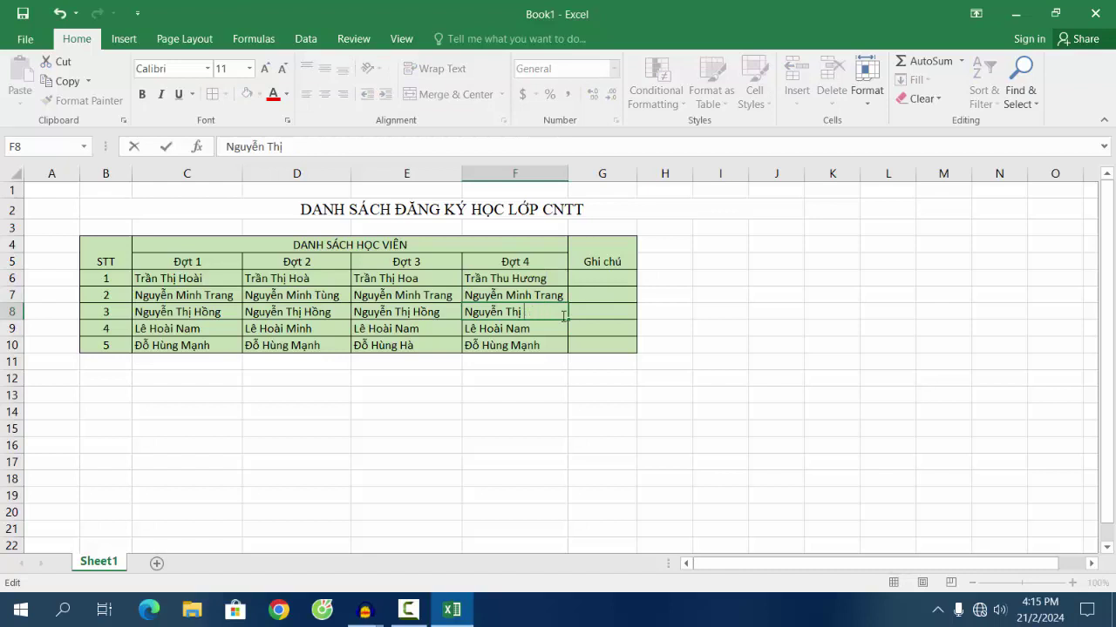
pyautogui.write('Huế')
pyautogui.click(546, 346)
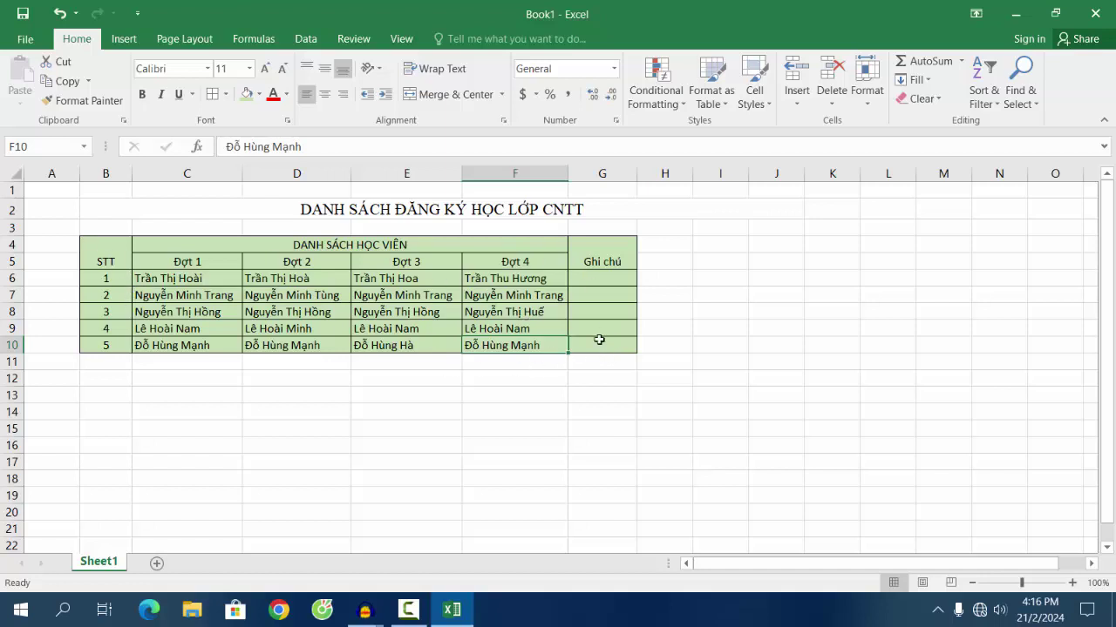
# Step: Select the whole registration table from B4 to G10
pyautogui.moveTo(103, 253); pyautogui.dragTo(105, 314)
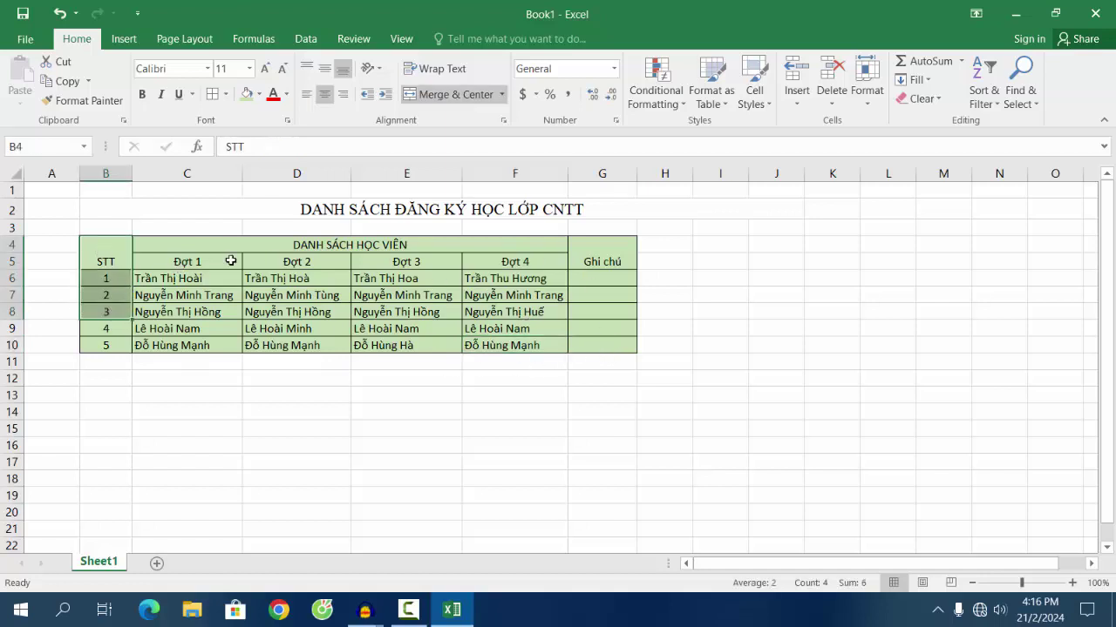
pyautogui.click(462, 310)
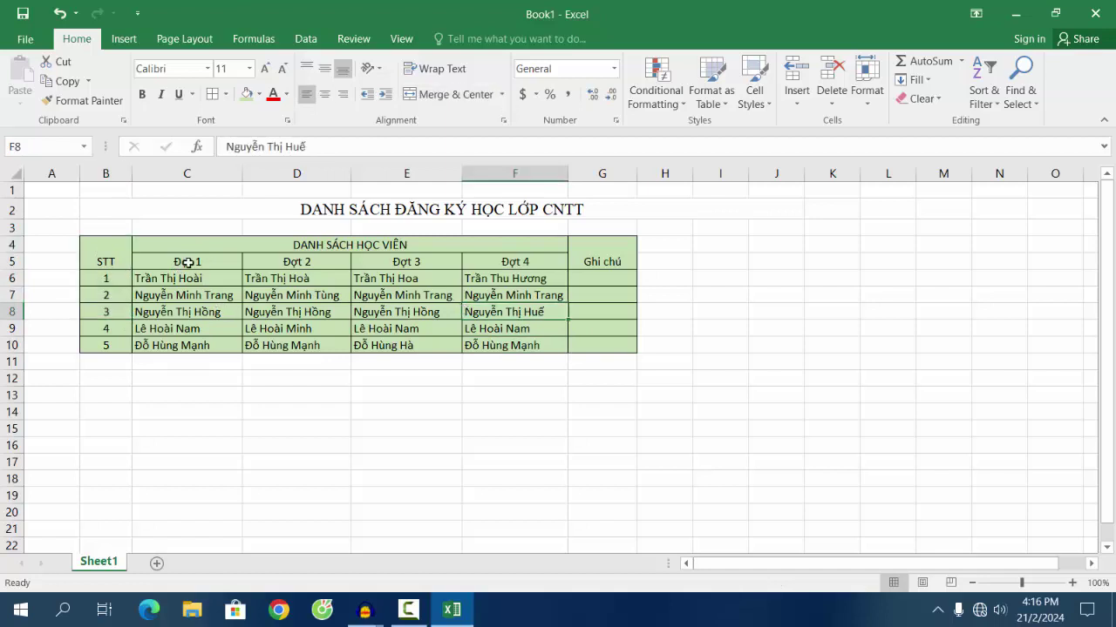
pyautogui.moveTo(100, 252)
pyautogui.mouseDown()
pyautogui.moveTo(376, 250)
pyautogui.moveTo(600, 344)
pyautogui.mouseUp()
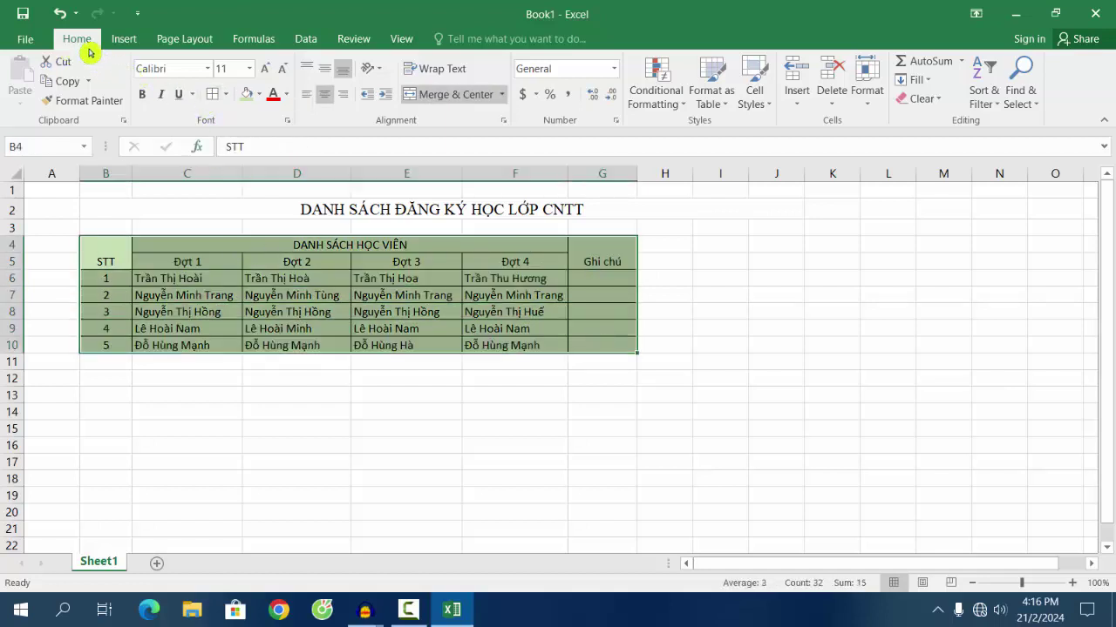
# Step: Set the table's font to Times New Roman at size 14
pyautogui.click(208, 69)
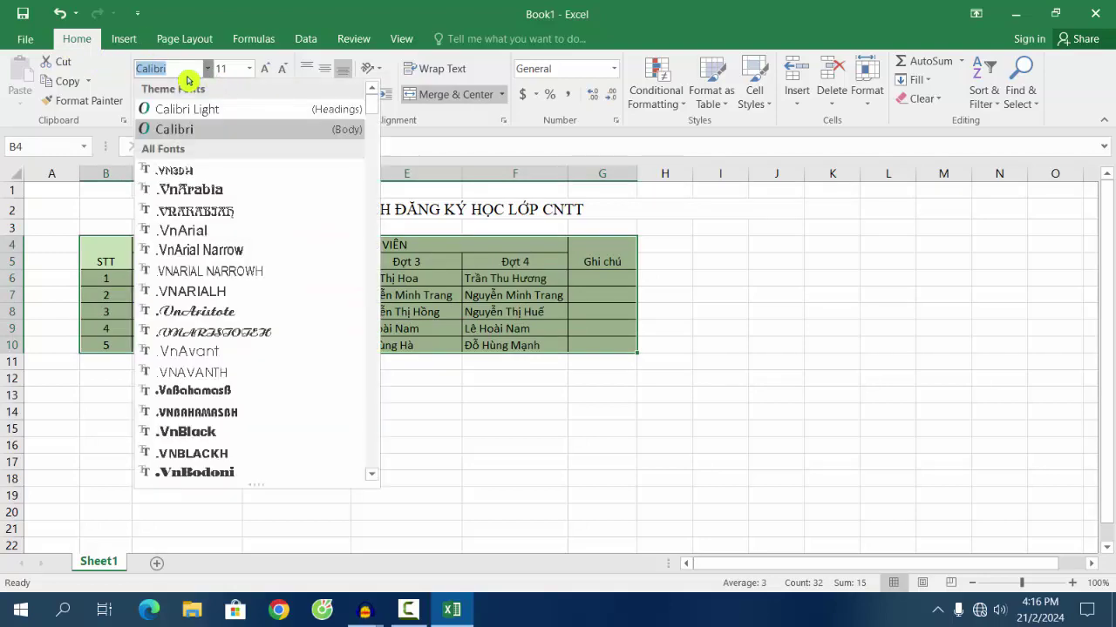
pyautogui.write('Times New Ro')
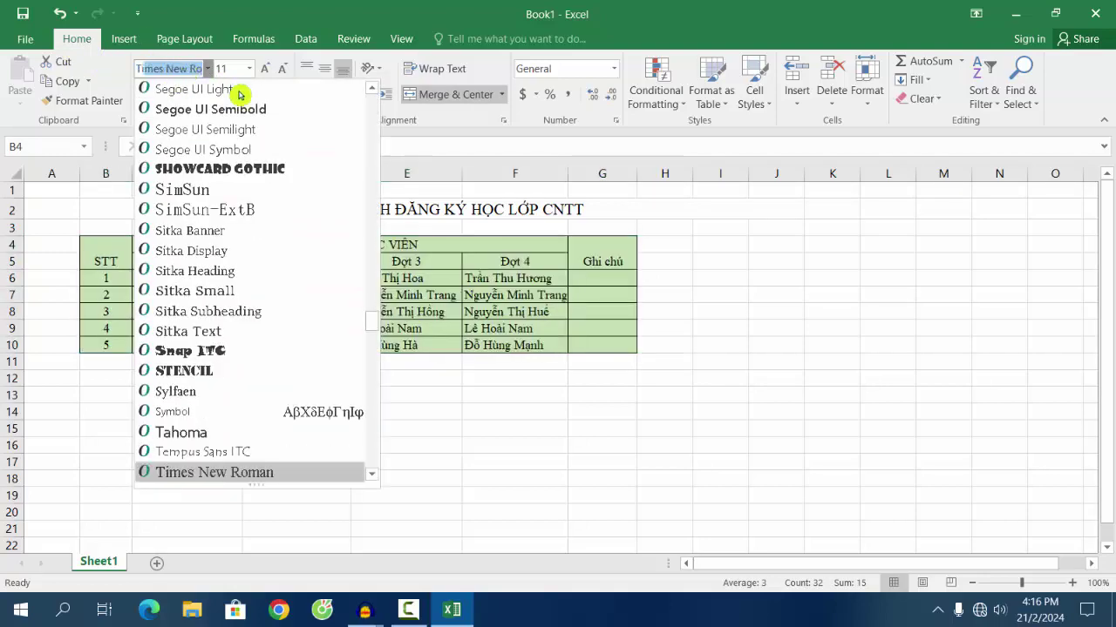
pyautogui.click(248, 471)
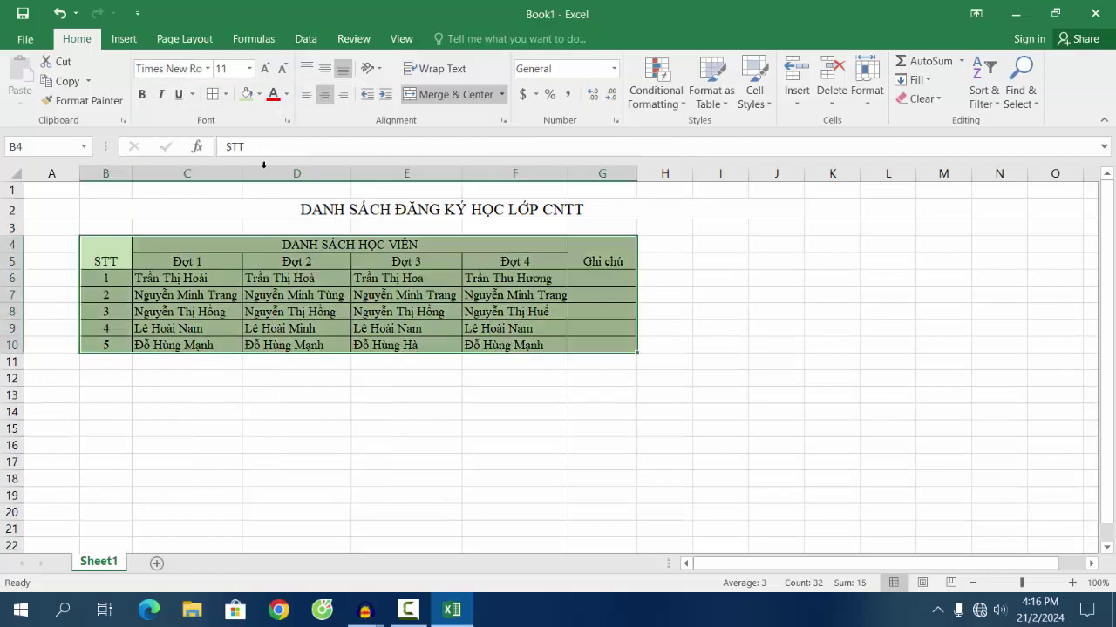
pyautogui.click(249, 68)
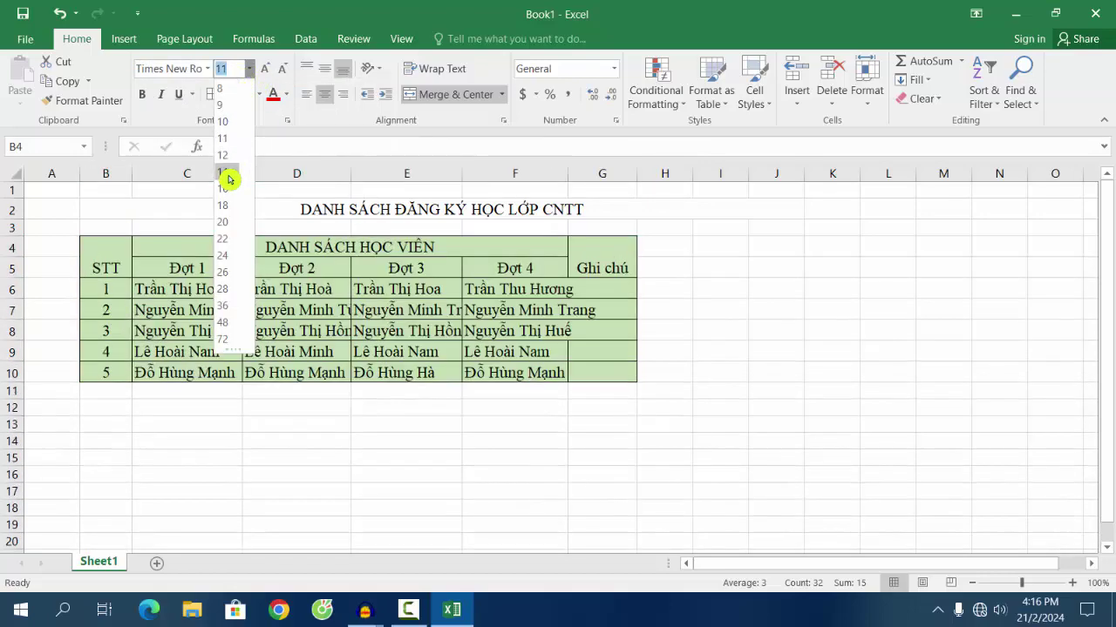
pyautogui.click(227, 174)
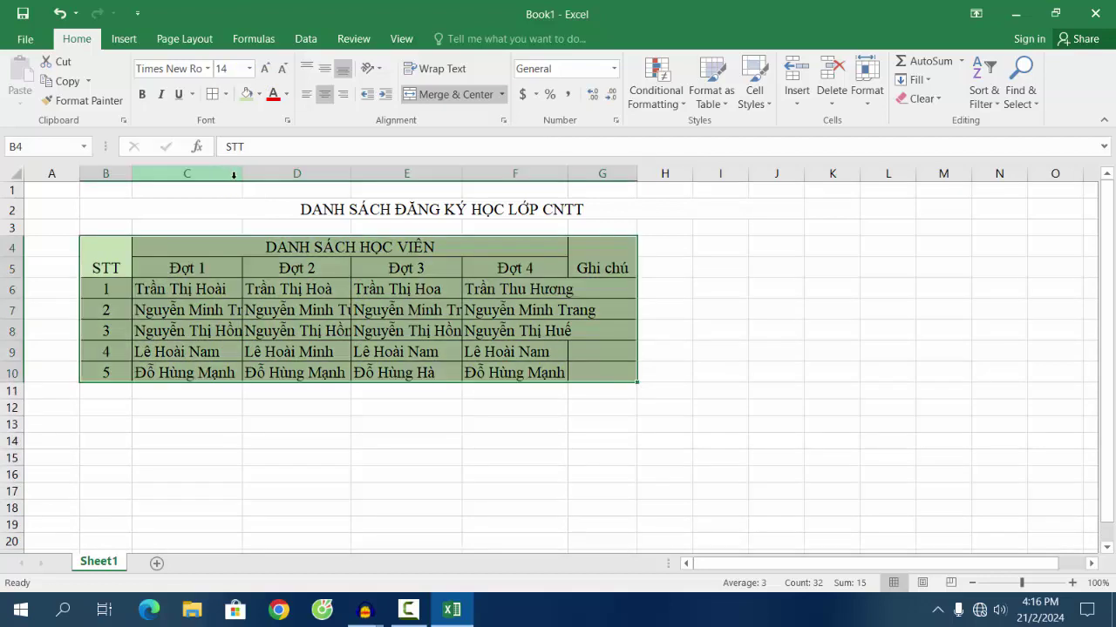
pyautogui.click(575, 415)
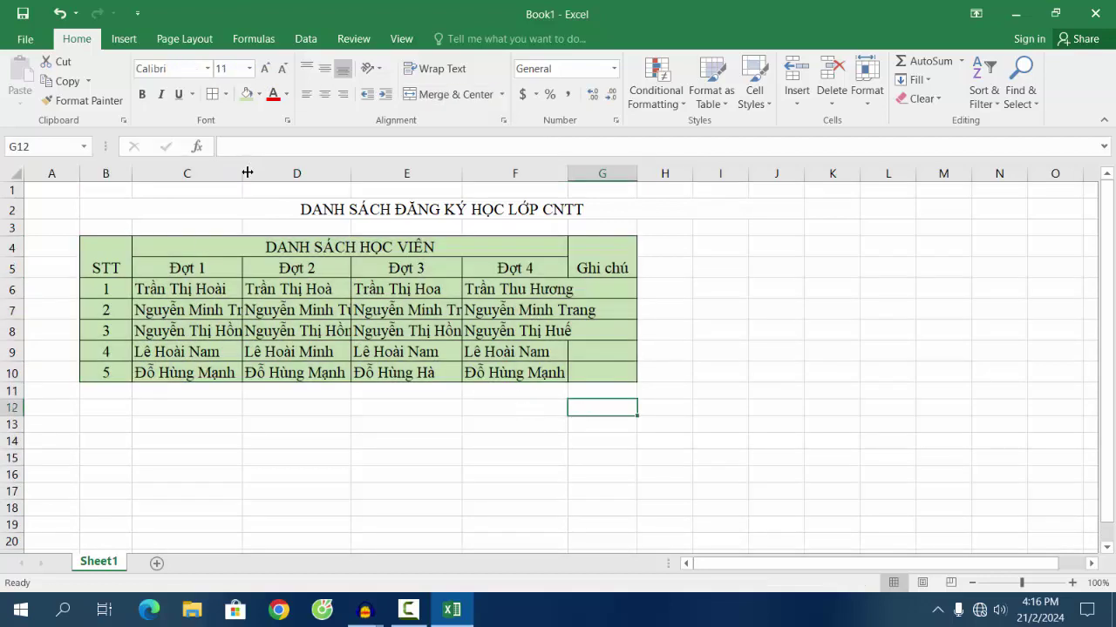
# Step: Widen columns C through F to fit the student names, narrow column G slightly, and make row 3 taller
pyautogui.moveTo(243, 170); pyautogui.dragTo(269, 182)
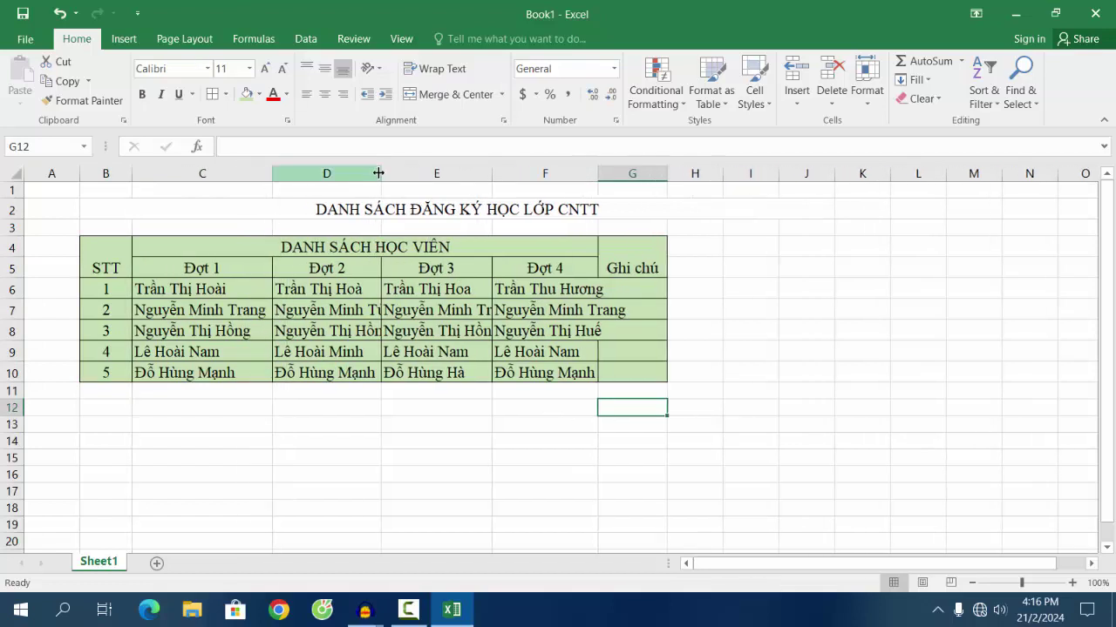
pyautogui.moveTo(385, 174); pyautogui.dragTo(403, 173)
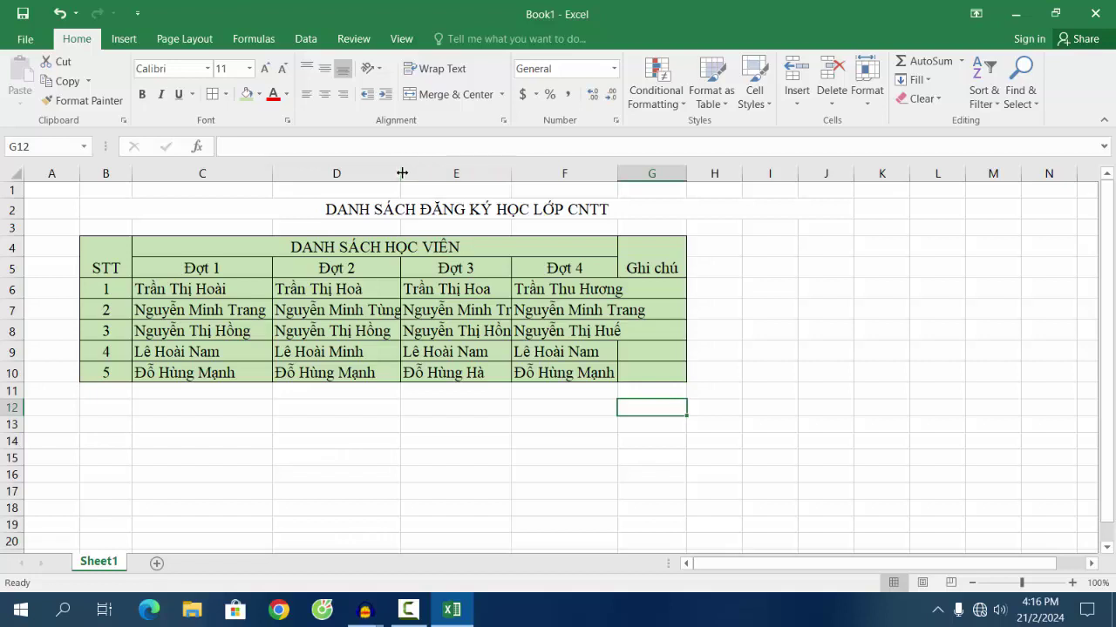
pyautogui.moveTo(409, 171); pyautogui.dragTo(419, 171)
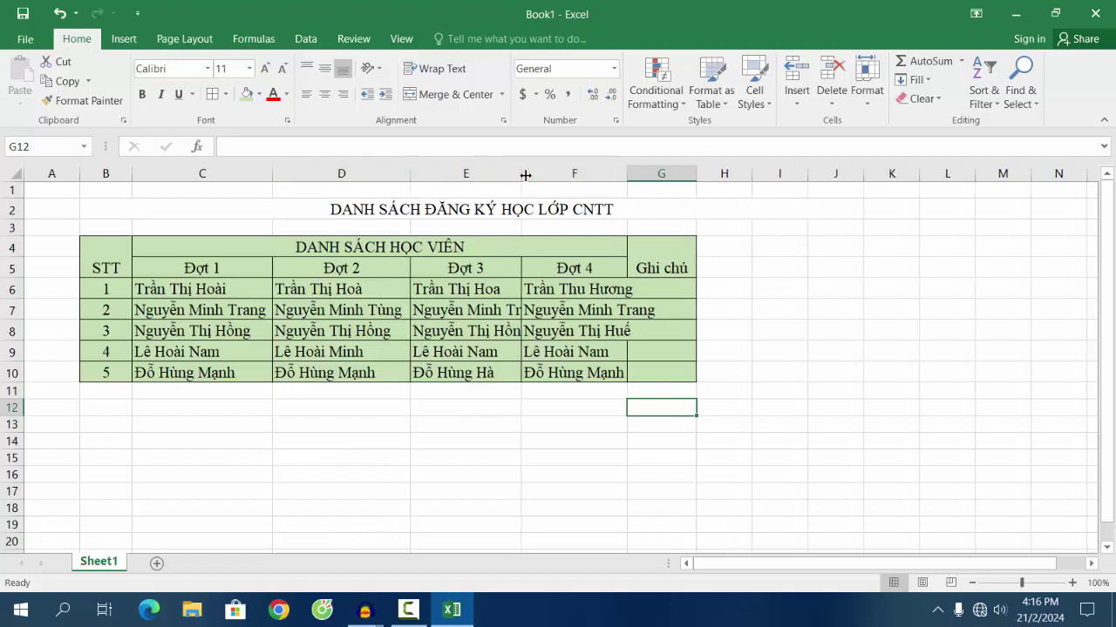
pyautogui.moveTo(525, 175); pyautogui.dragTo(546, 176)
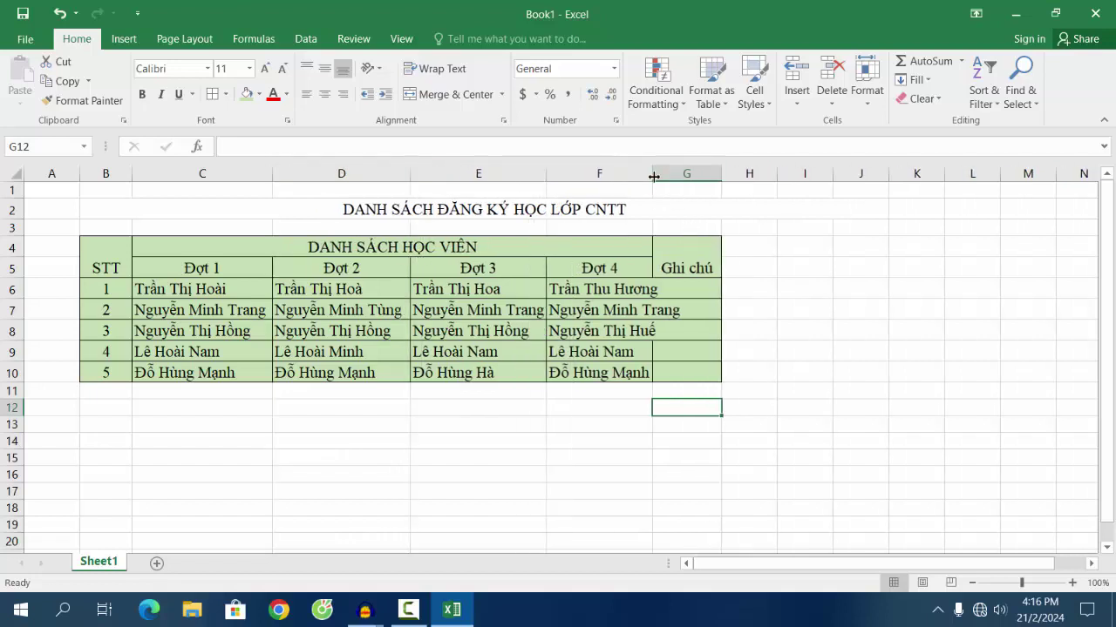
pyautogui.moveTo(654, 177); pyautogui.dragTo(687, 177)
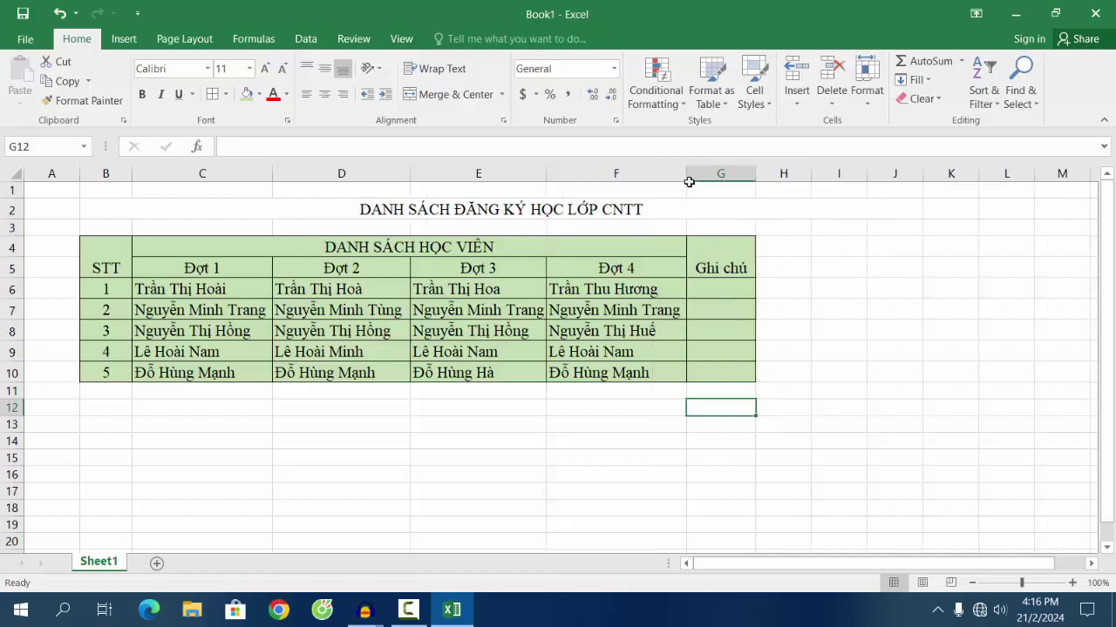
pyautogui.moveTo(755, 173); pyautogui.dragTo(748, 174)
pyautogui.click(809, 254)
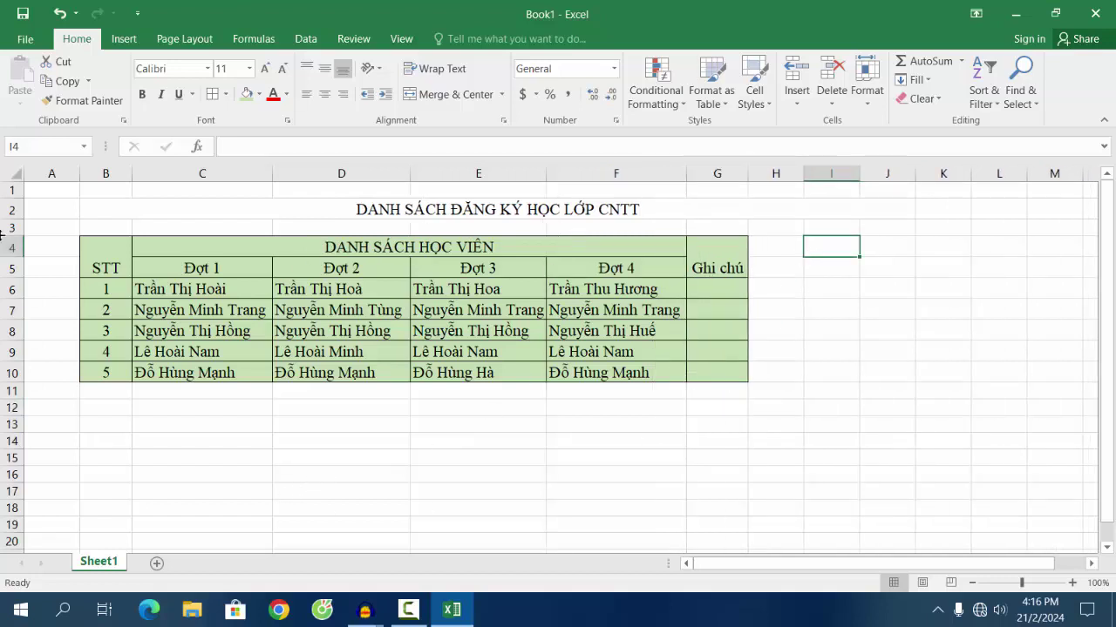
pyautogui.moveTo(15, 235); pyautogui.dragTo(15, 250)
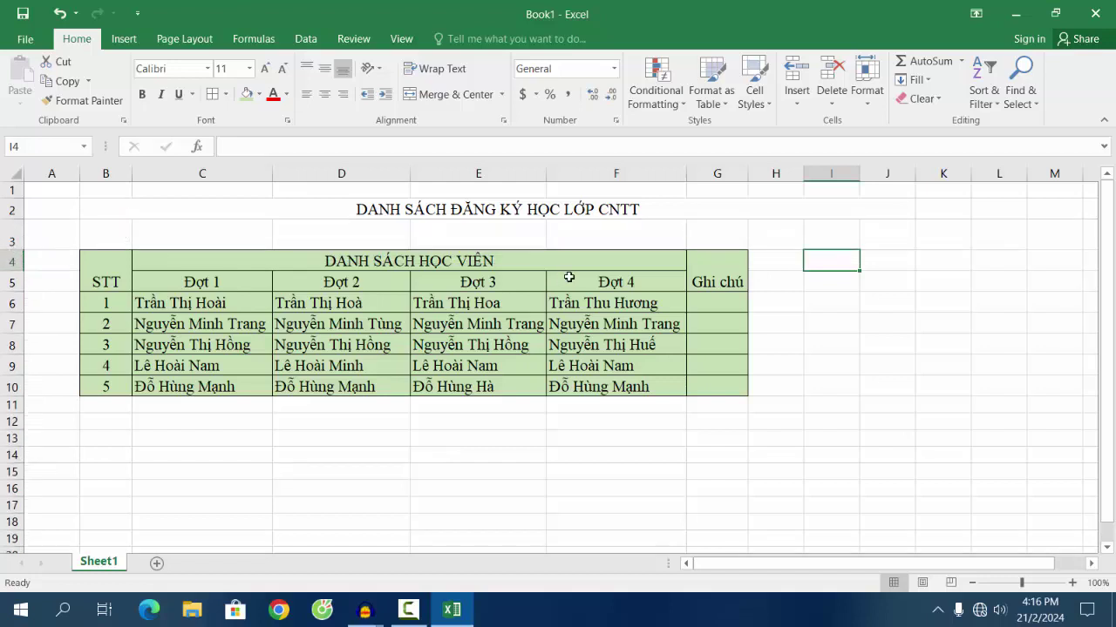
# Step: Make the title text DANH SÁCH ĐĂNG KÝ HỌC LỚP CNTT bold at size 16
pyautogui.click(406, 208)
pyautogui.doubleClick(376, 209)
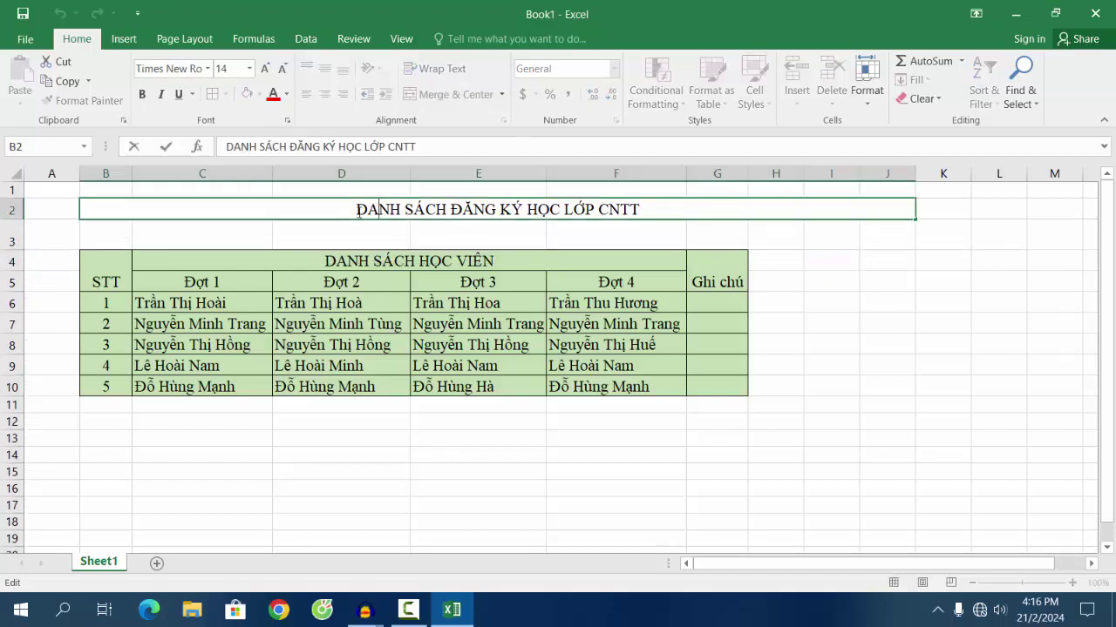
pyautogui.moveTo(358, 209); pyautogui.dragTo(684, 214)
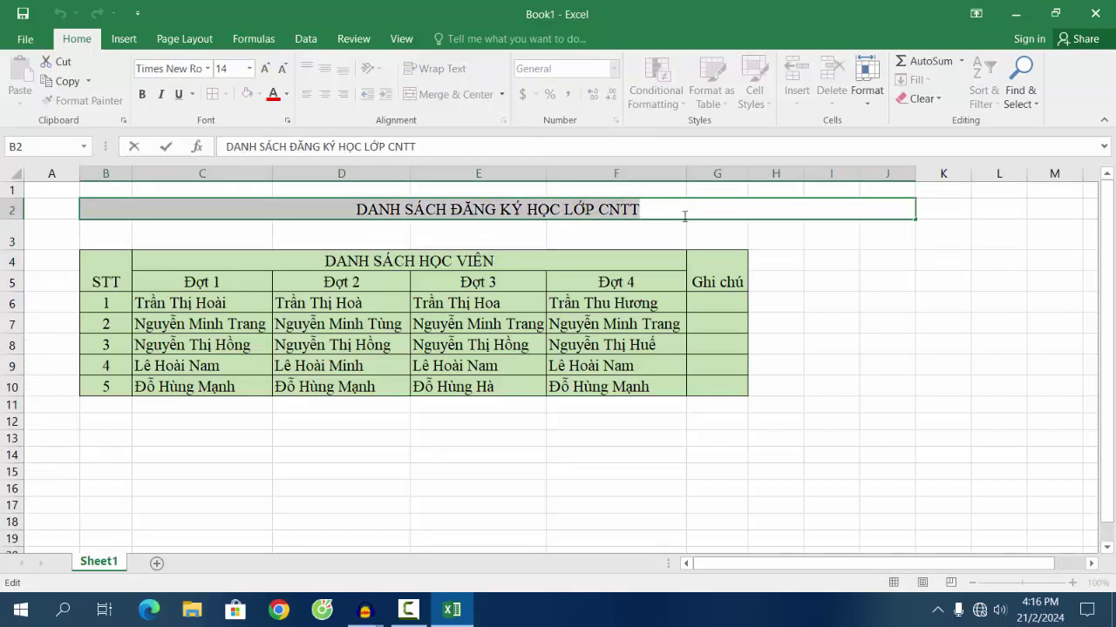
pyautogui.click(142, 94)
pyautogui.click(249, 67)
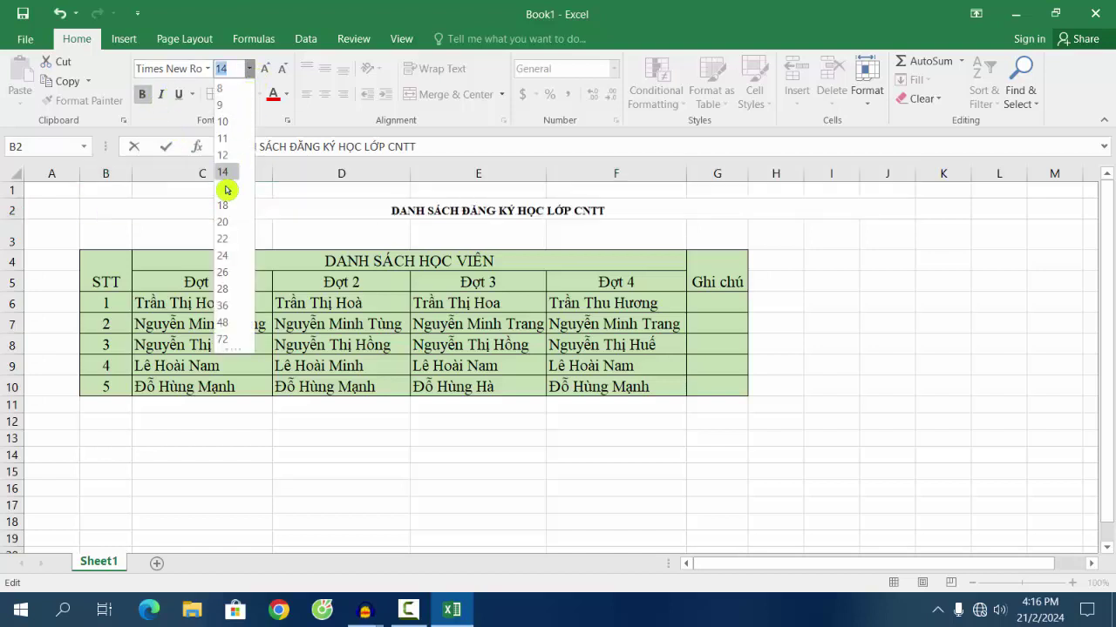
pyautogui.click(225, 195)
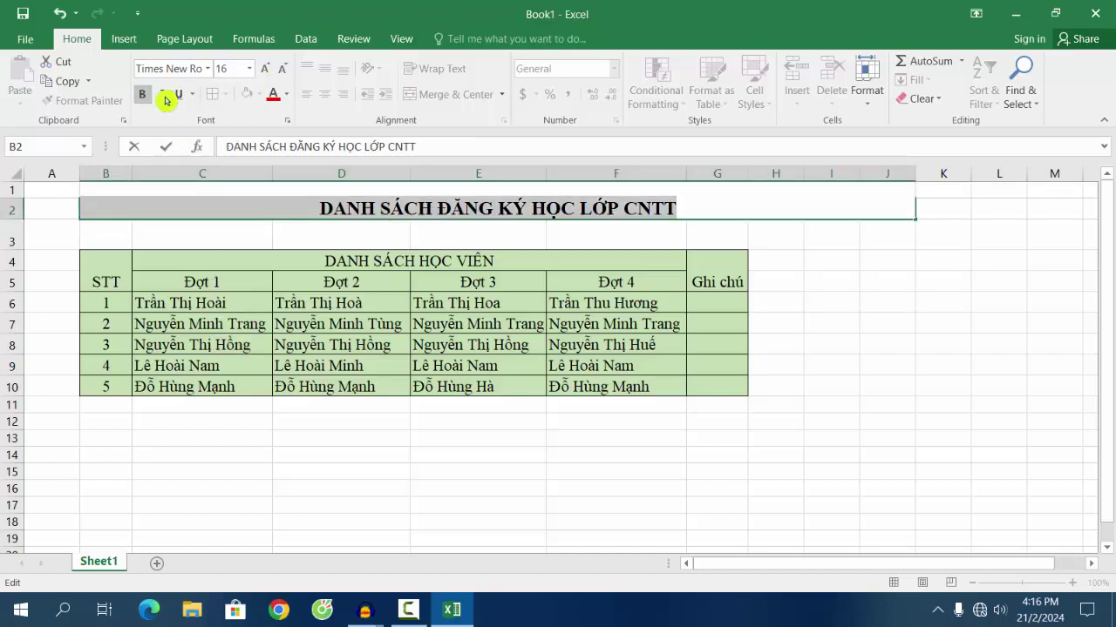
pyautogui.click(288, 225)
# Step: Left-align the merged title cell and begin editing it to add leading spaces
pyautogui.click(432, 211)
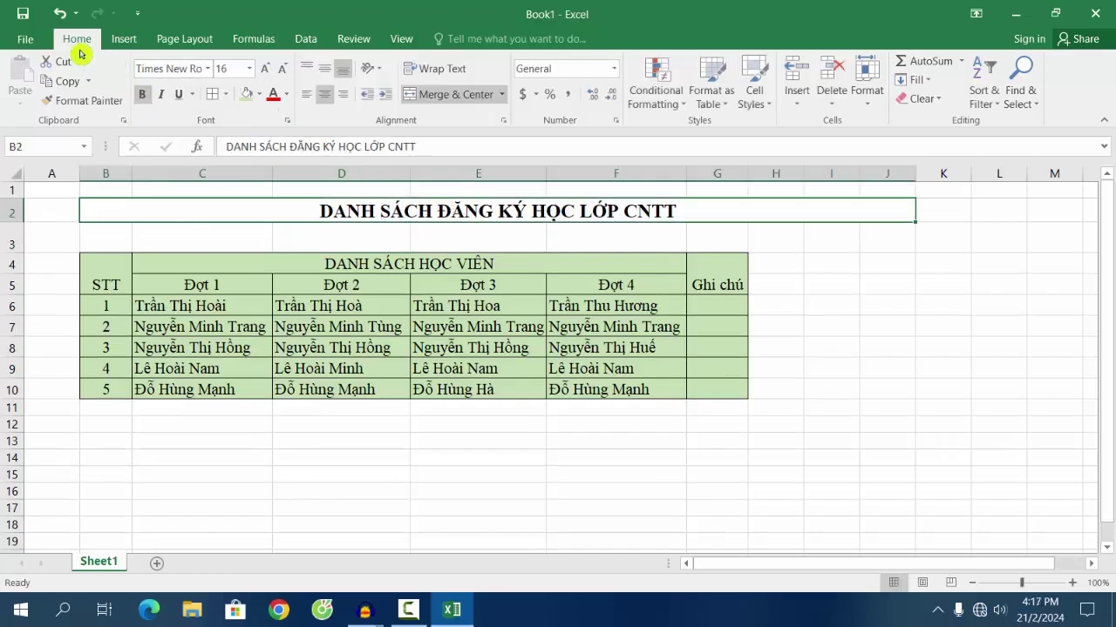
pyautogui.click(311, 98)
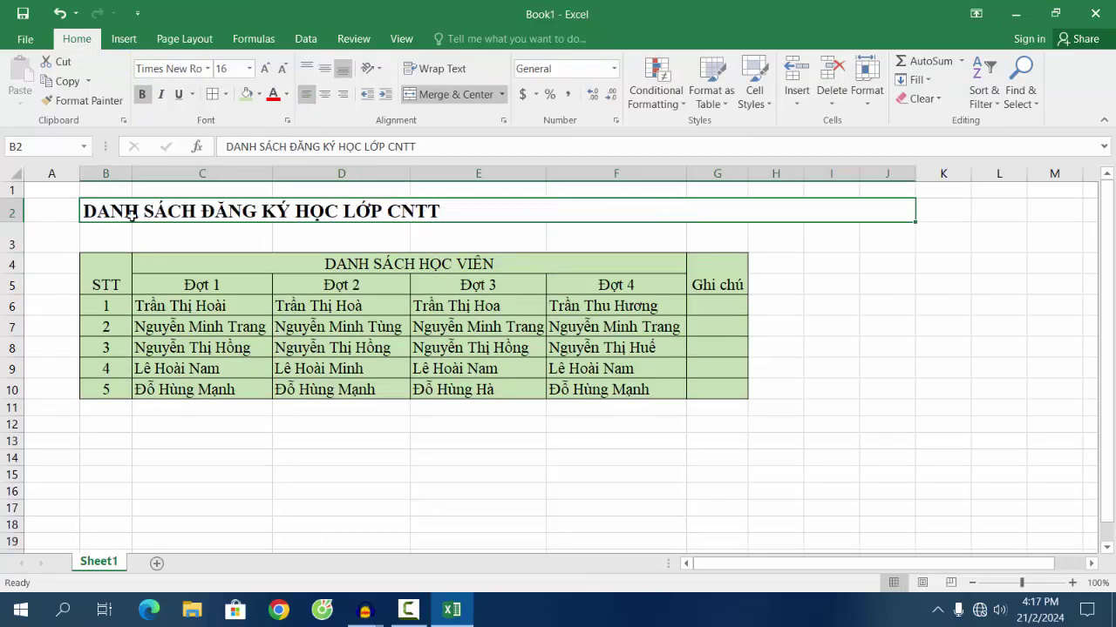
pyautogui.doubleClick(85, 211)
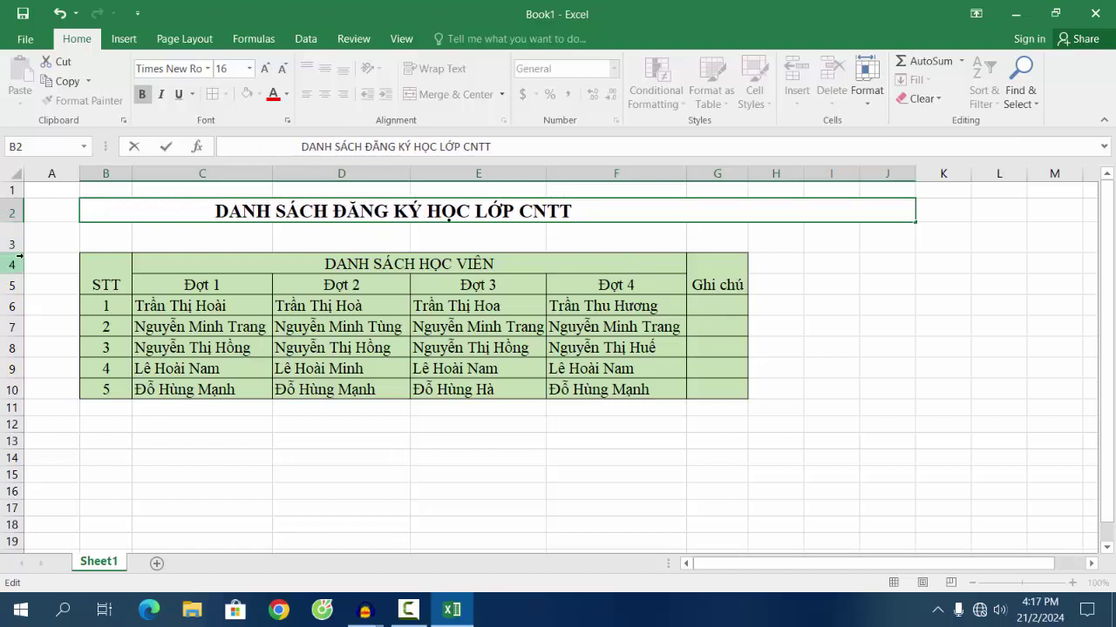
# Step: Confirm the indented title and shorten row 3 back to height 15
pyautogui.click(192, 228)
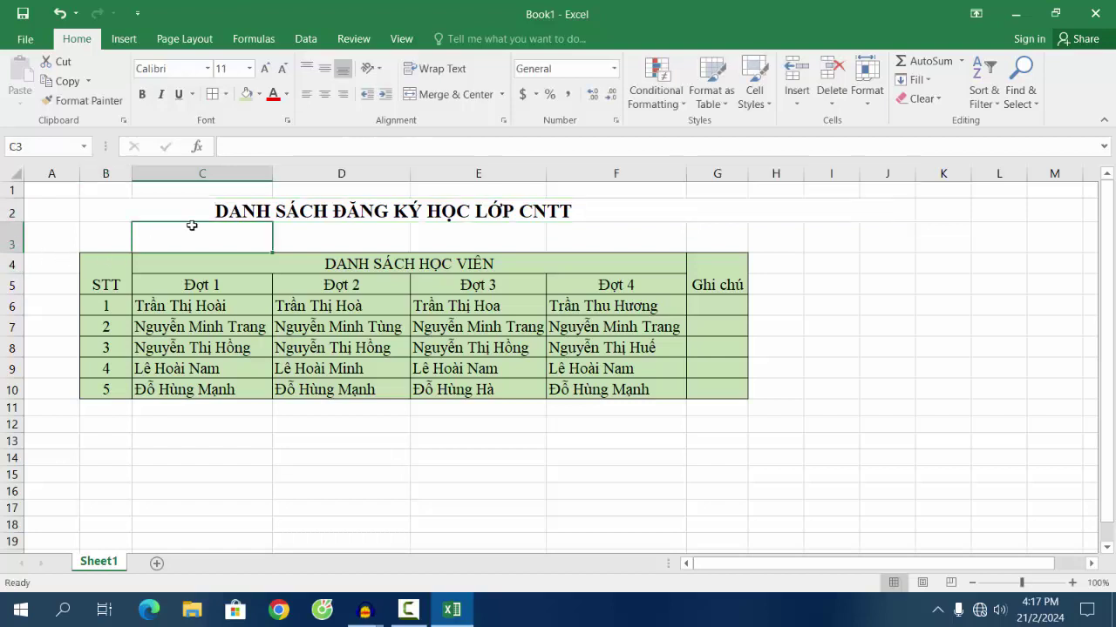
pyautogui.moveTo(16, 254); pyautogui.dragTo(16, 246)
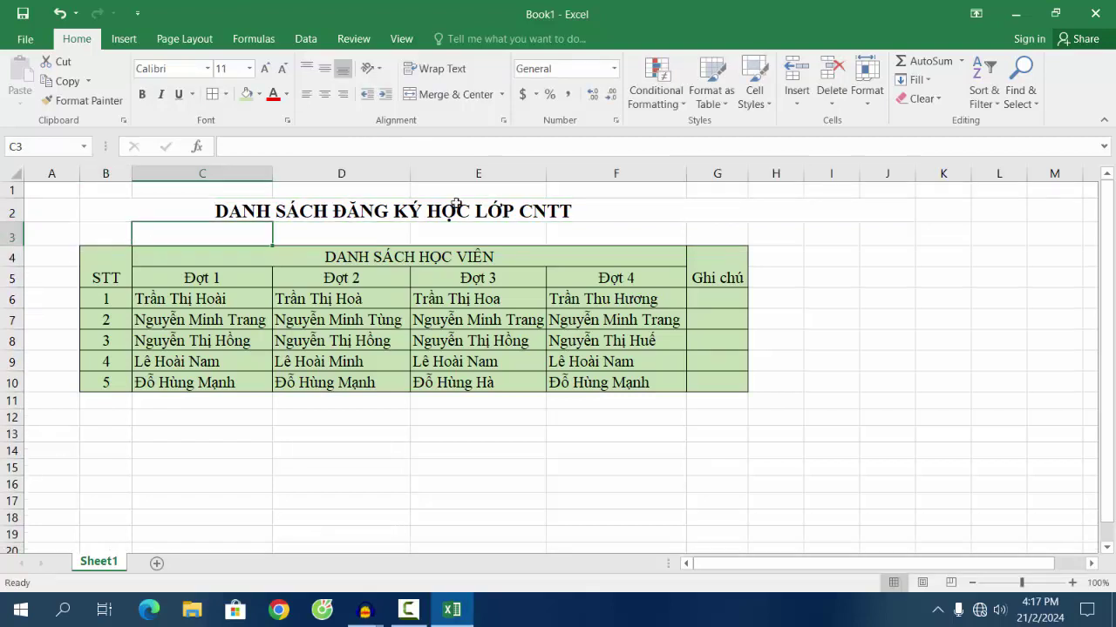
pyautogui.click(874, 463)
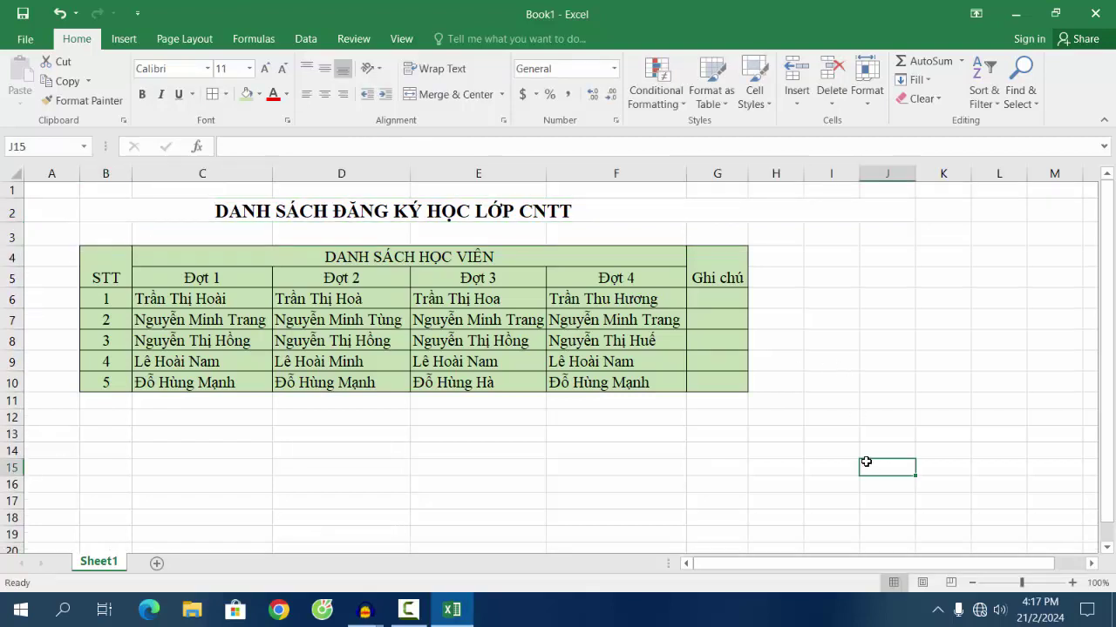
# Step: Bold the header rows B4:G5, then select the data block B6:G10
pyautogui.click(287, 258)
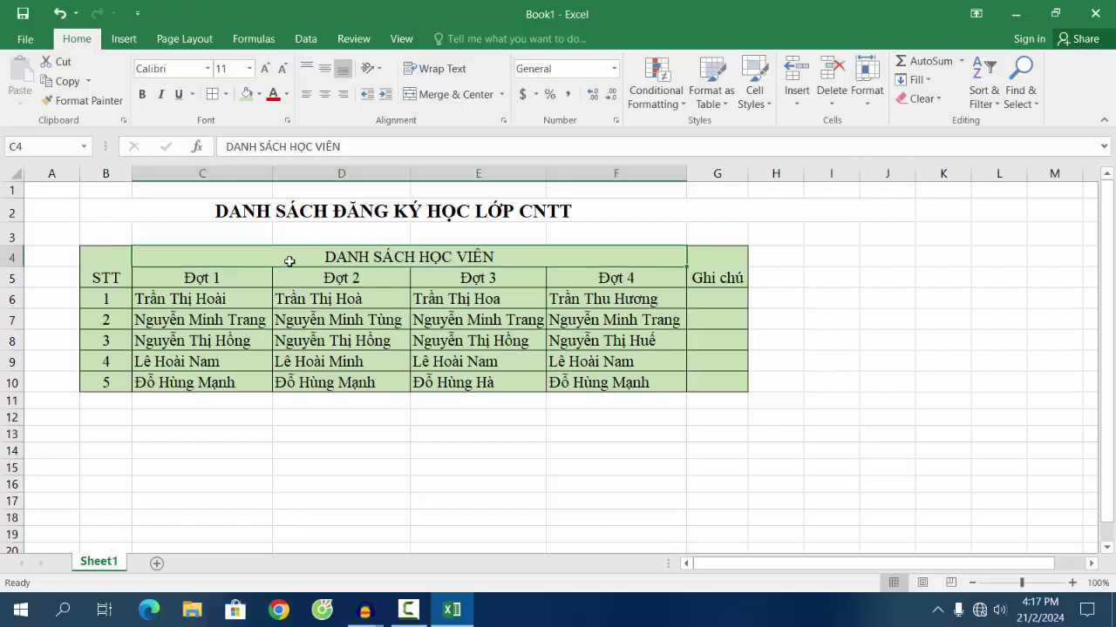
pyautogui.moveTo(87, 256)
pyautogui.mouseDown()
pyautogui.moveTo(711, 258)
pyautogui.moveTo(719, 280)
pyautogui.mouseUp()
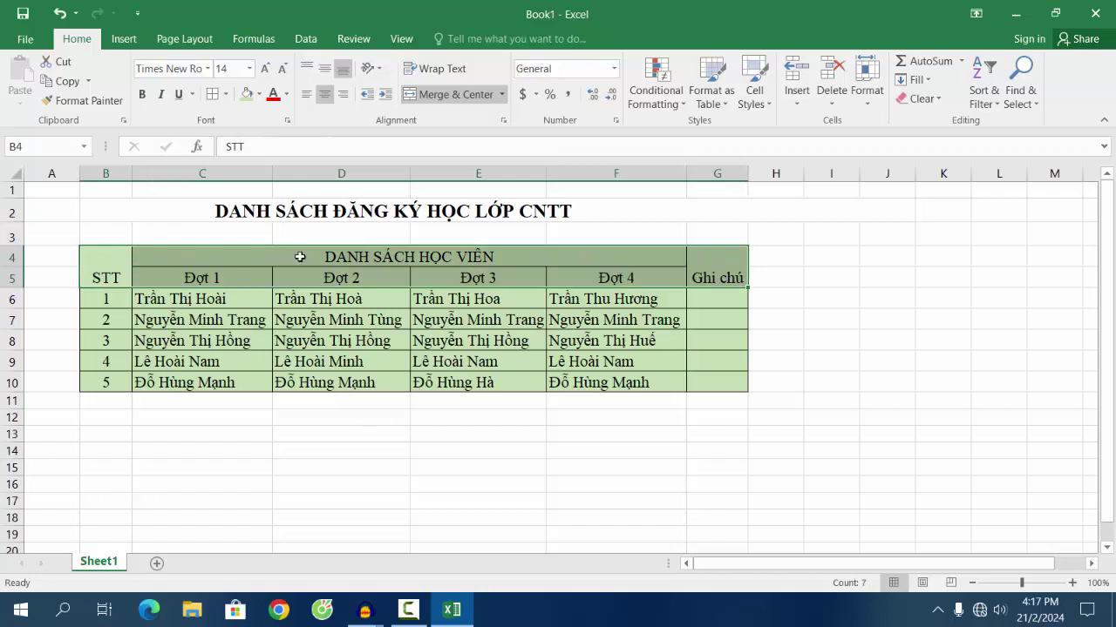
pyautogui.click(146, 97)
pyautogui.click(481, 316)
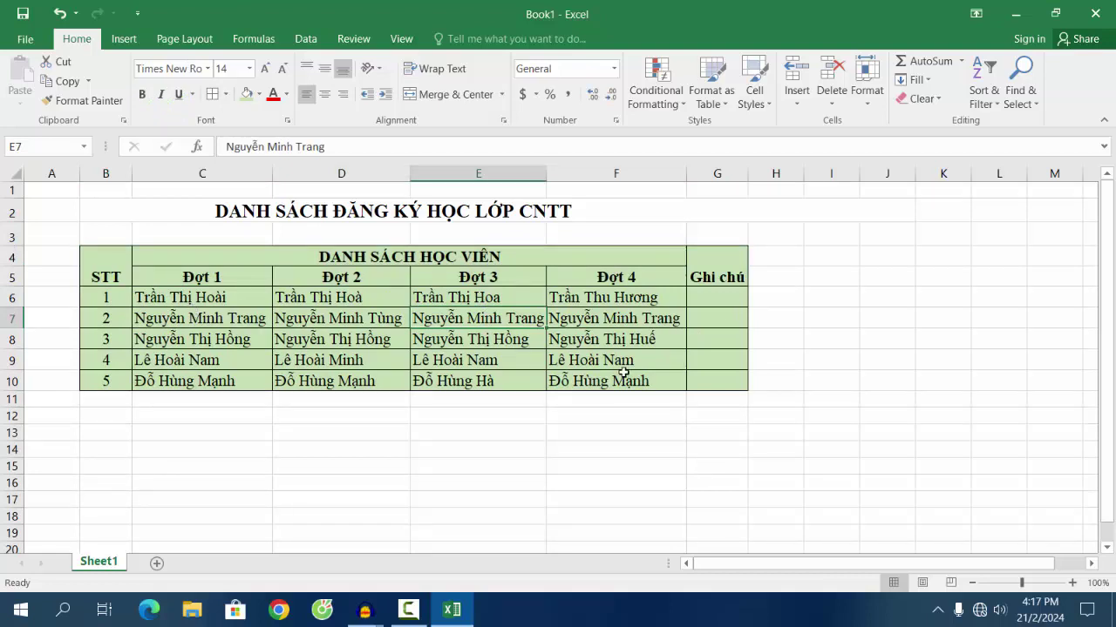
pyautogui.click(98, 298)
pyautogui.moveTo(102, 298); pyautogui.dragTo(700, 388)
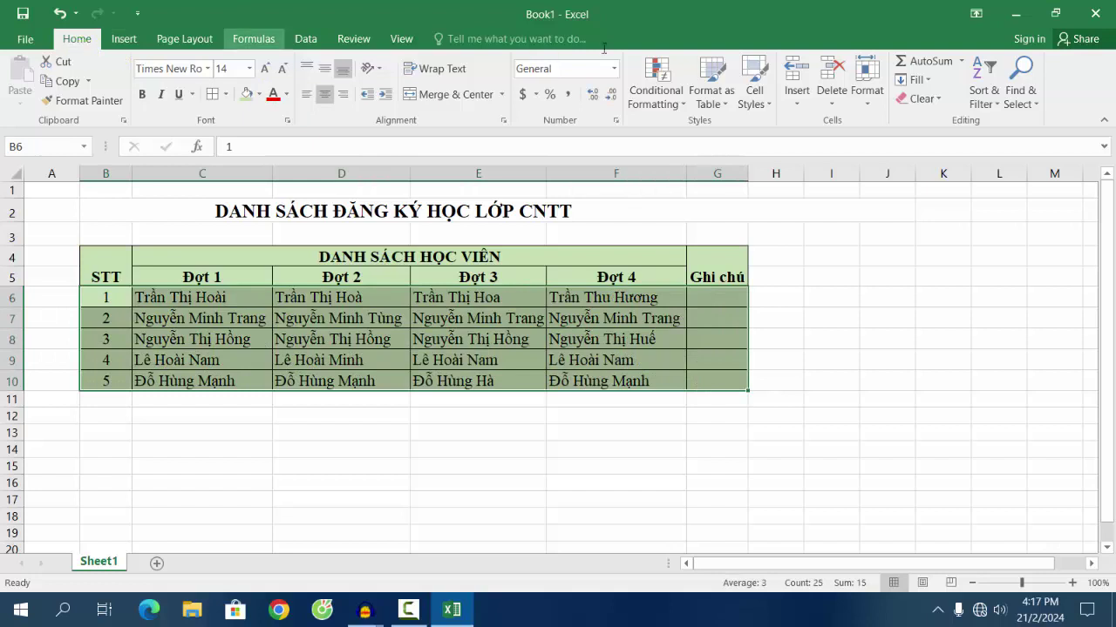
# Step: Set the row height of data rows 6–10 to 21, then increase it to 23
pyautogui.click(868, 87)
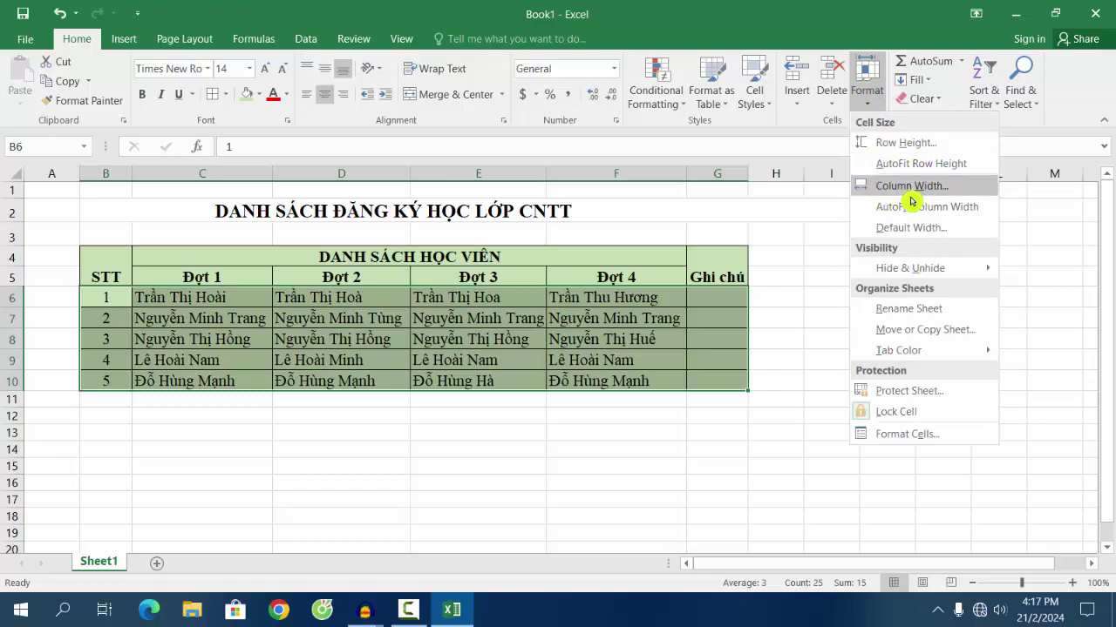
pyautogui.click(905, 143)
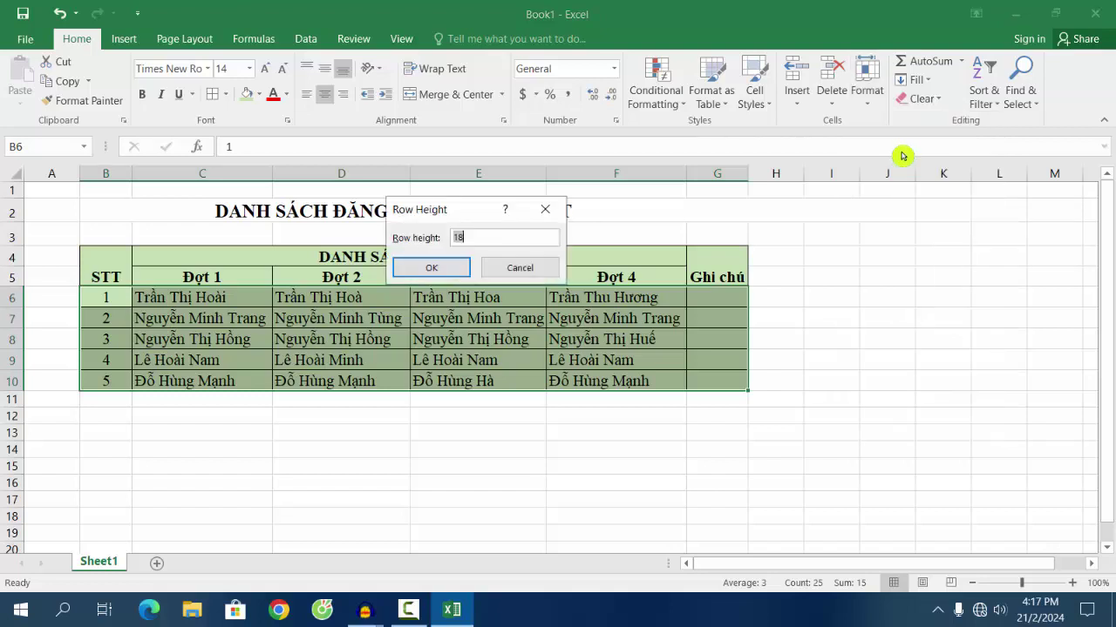
pyautogui.click(468, 239)
pyautogui.write('21')
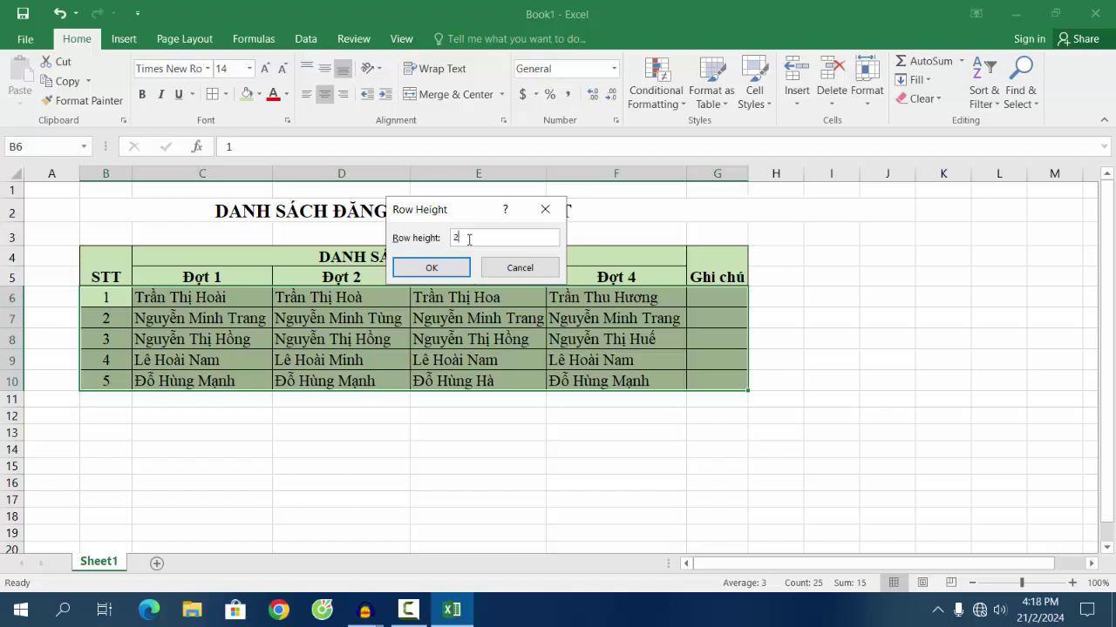
pyautogui.click(431, 267)
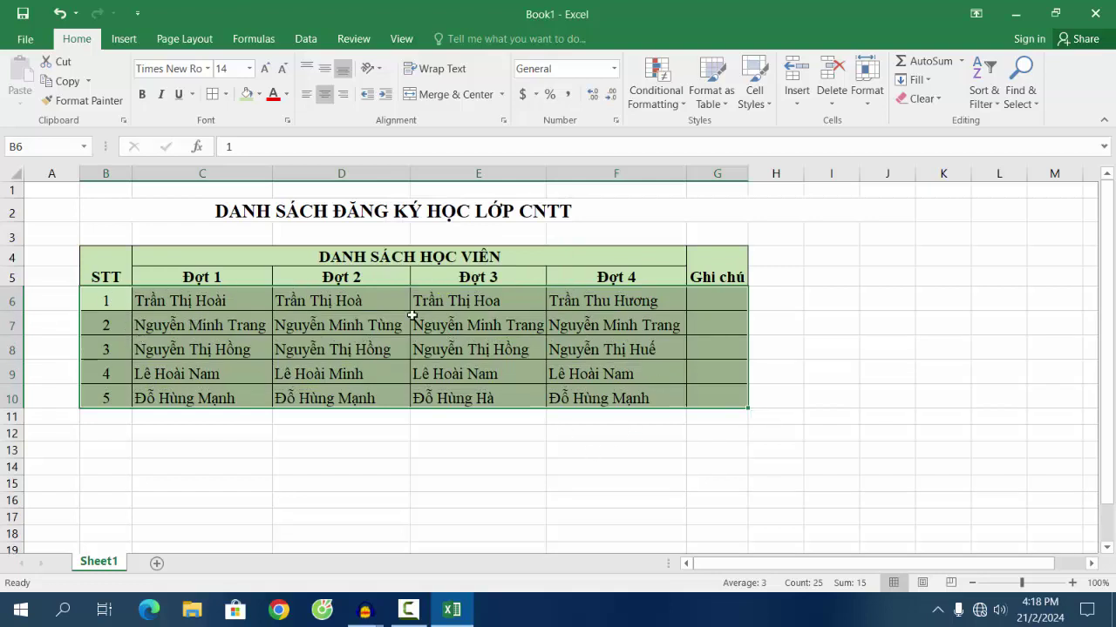
pyautogui.click(869, 91)
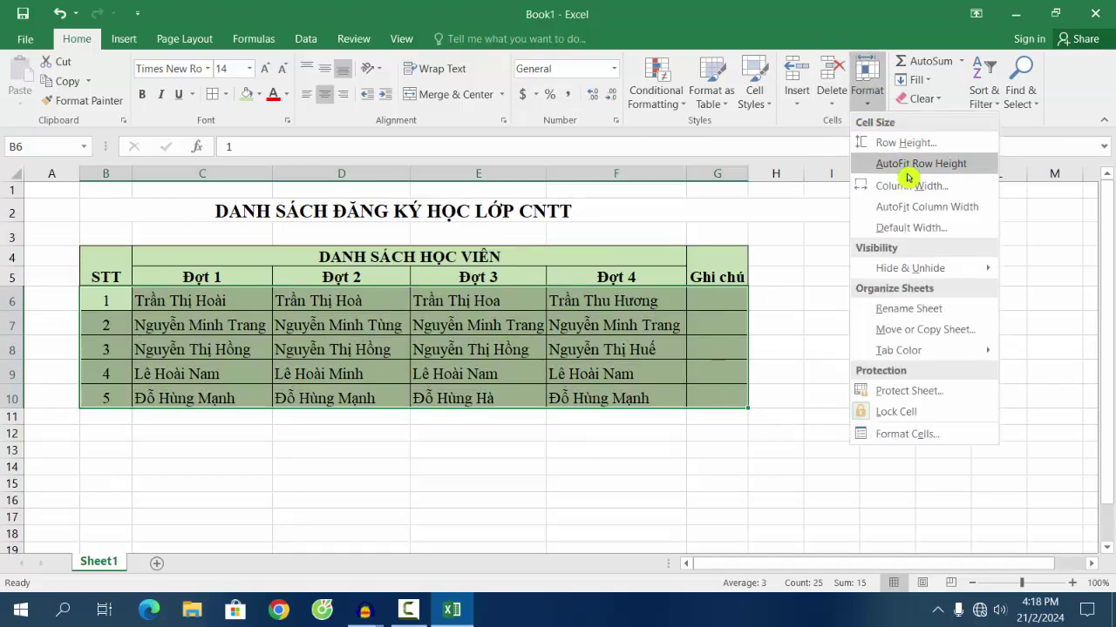
pyautogui.click(897, 143)
pyautogui.write('23')
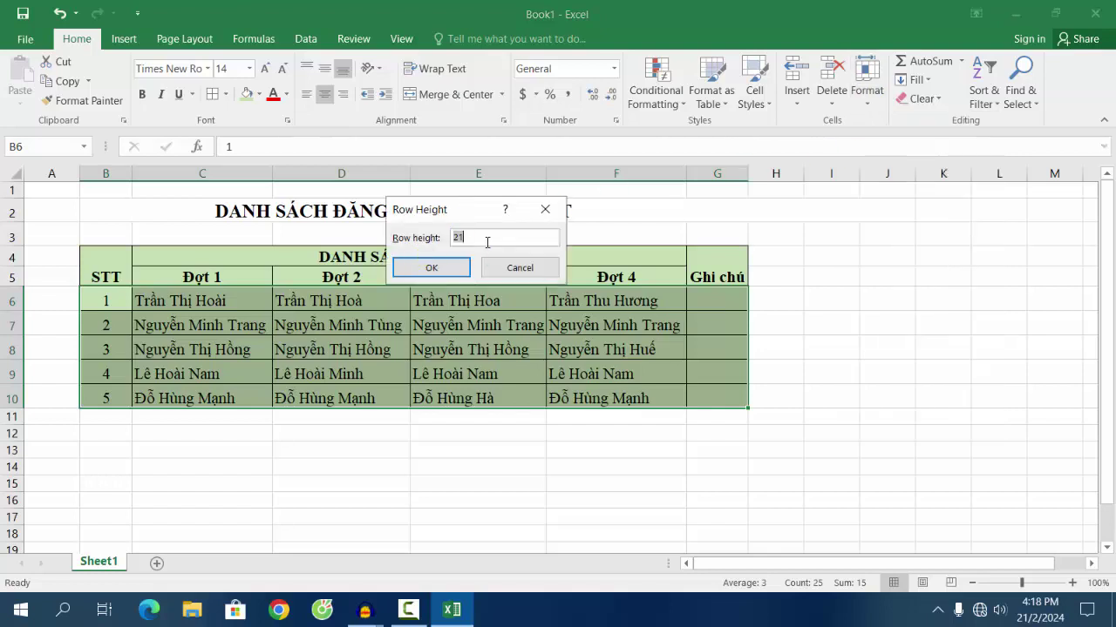
pyautogui.click(436, 267)
pyautogui.click(578, 454)
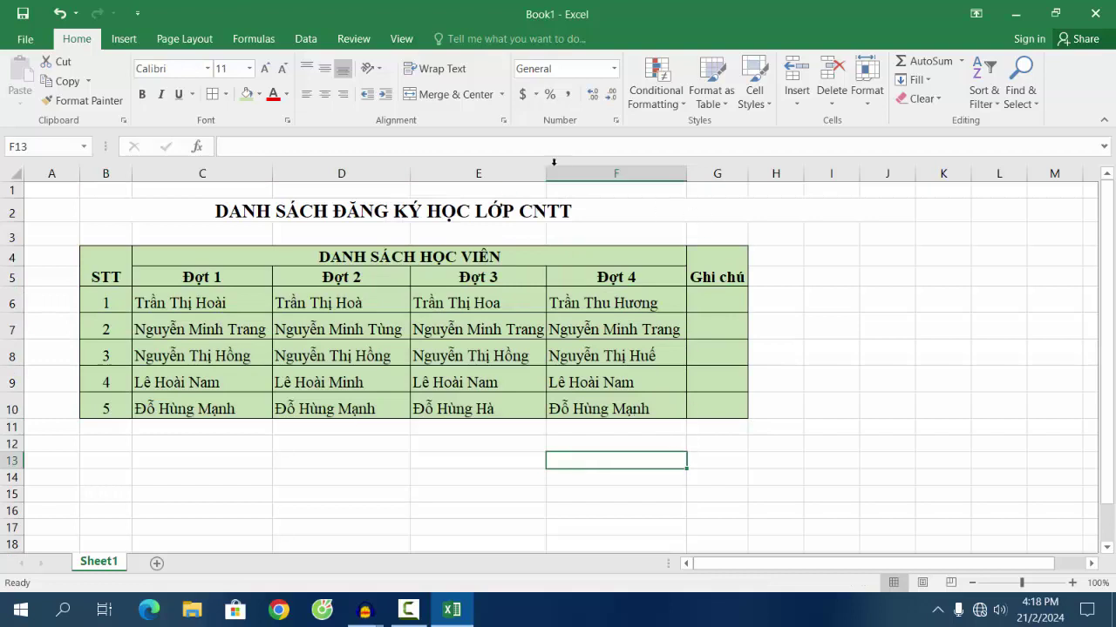
# Step: Widen column E slightly so the Đợt 3 names fit comfortably
pyautogui.moveTo(545, 172); pyautogui.dragTo(551, 171)
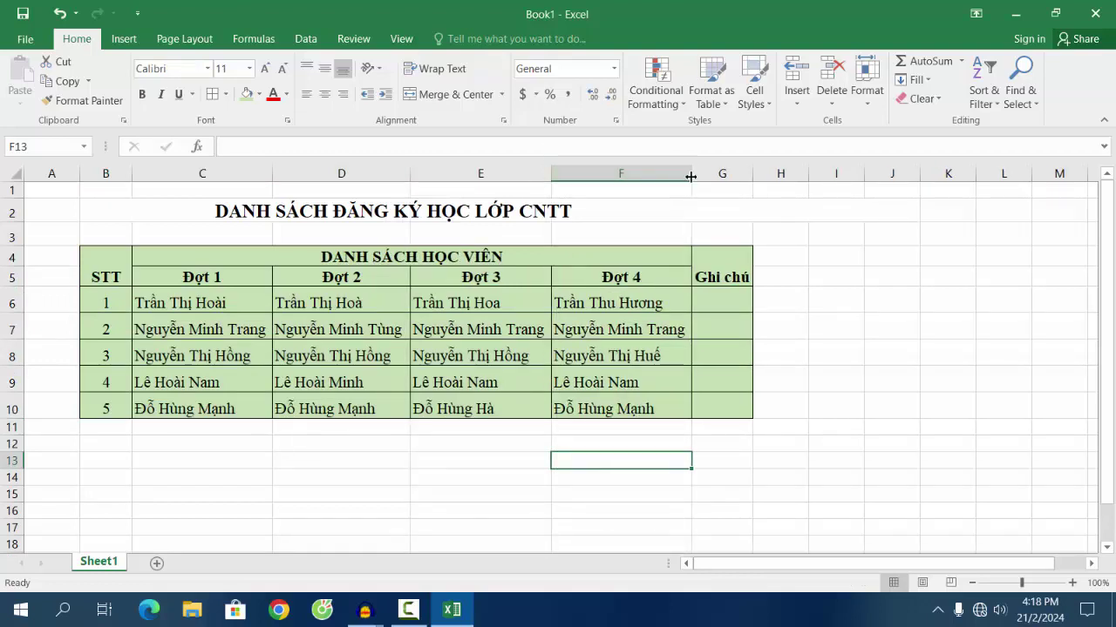
pyautogui.click(817, 407)
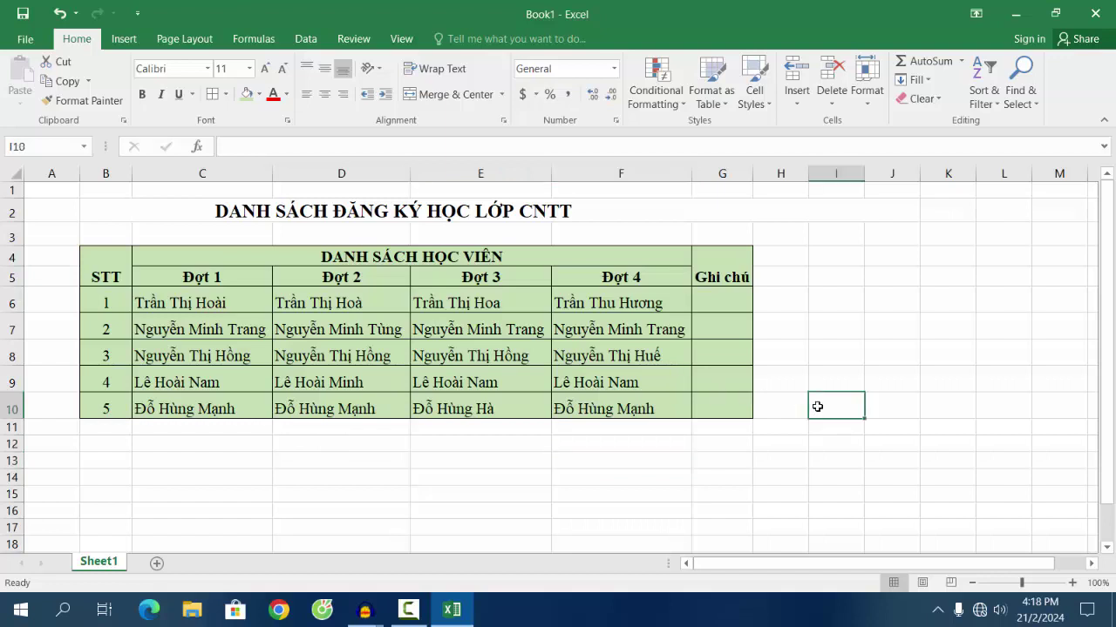
pyautogui.click(701, 404)
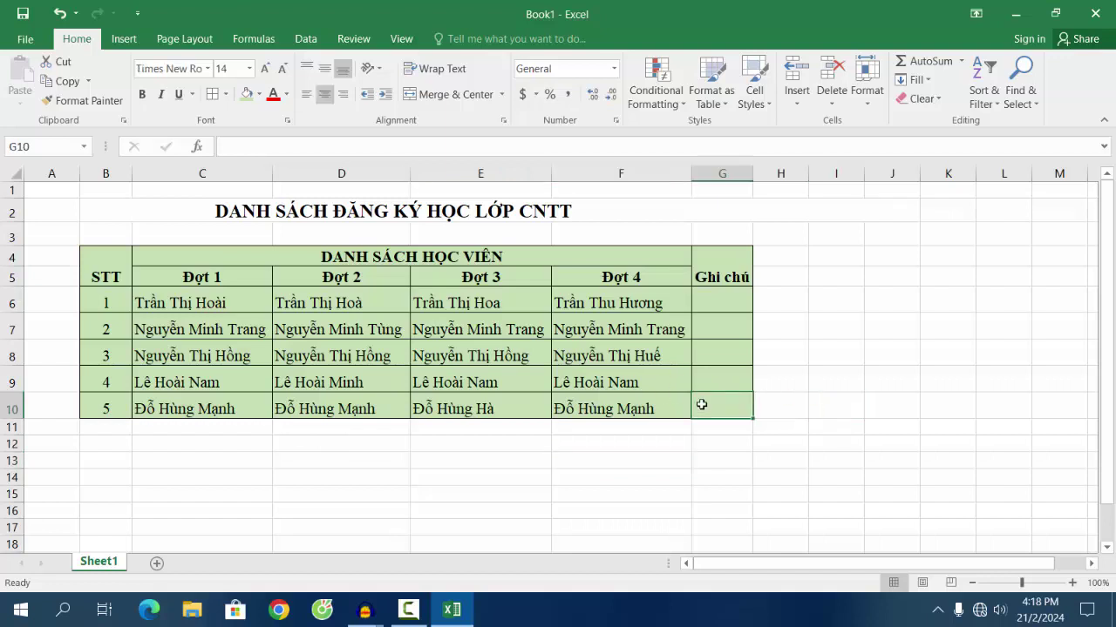
# Step: Select the whole registration table B4:G10
pyautogui.moveTo(100, 258); pyautogui.dragTo(351, 259)
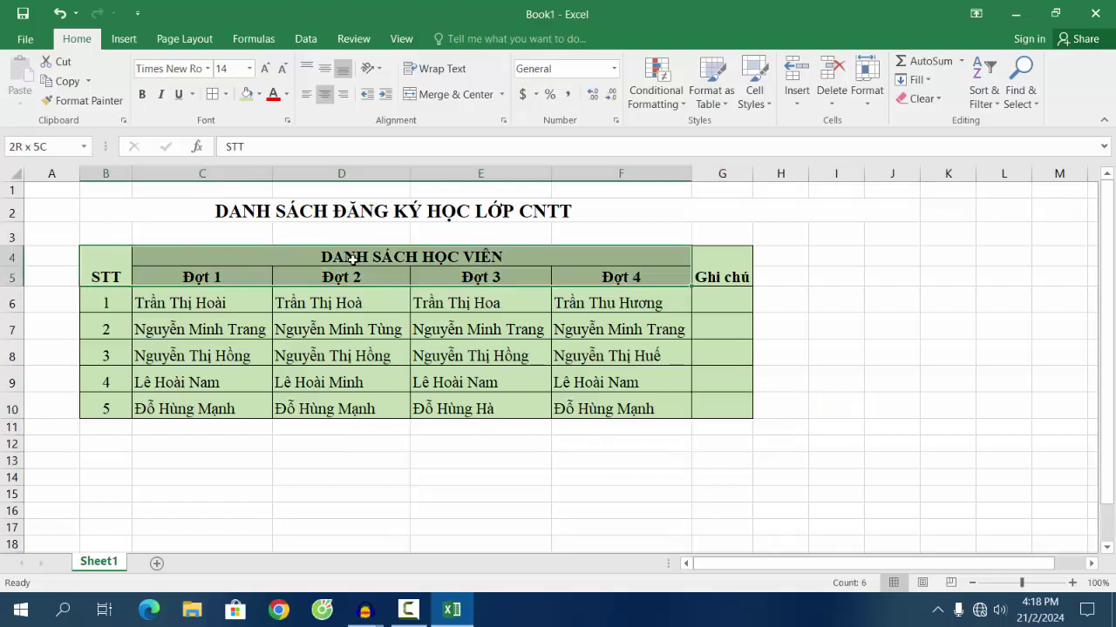
pyautogui.moveTo(669, 288); pyautogui.dragTo(723, 416)
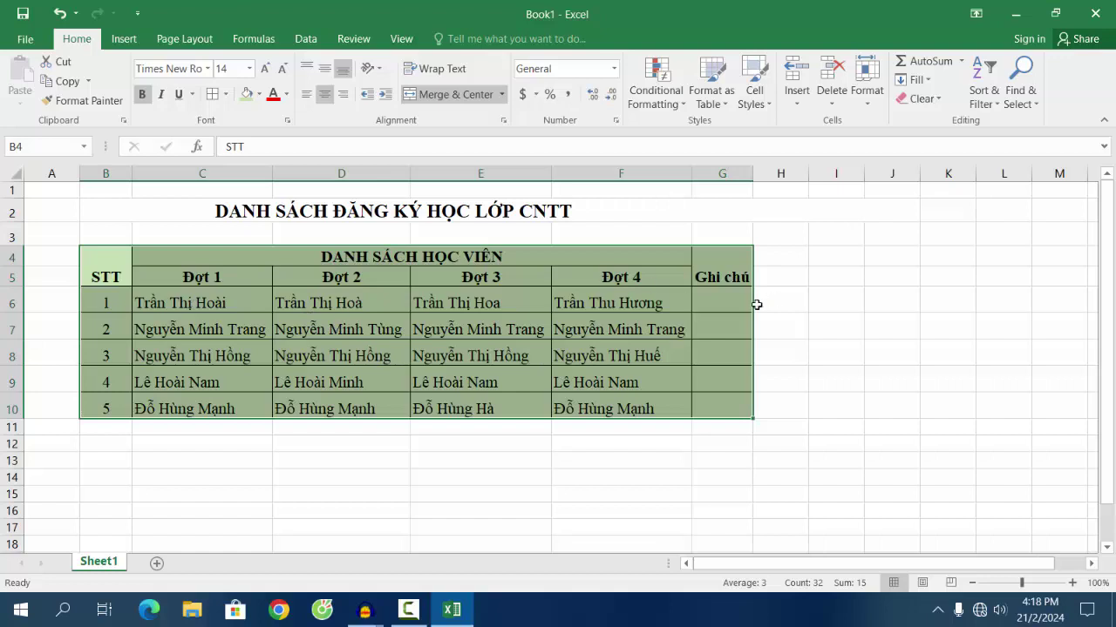
pyautogui.click(112, 257)
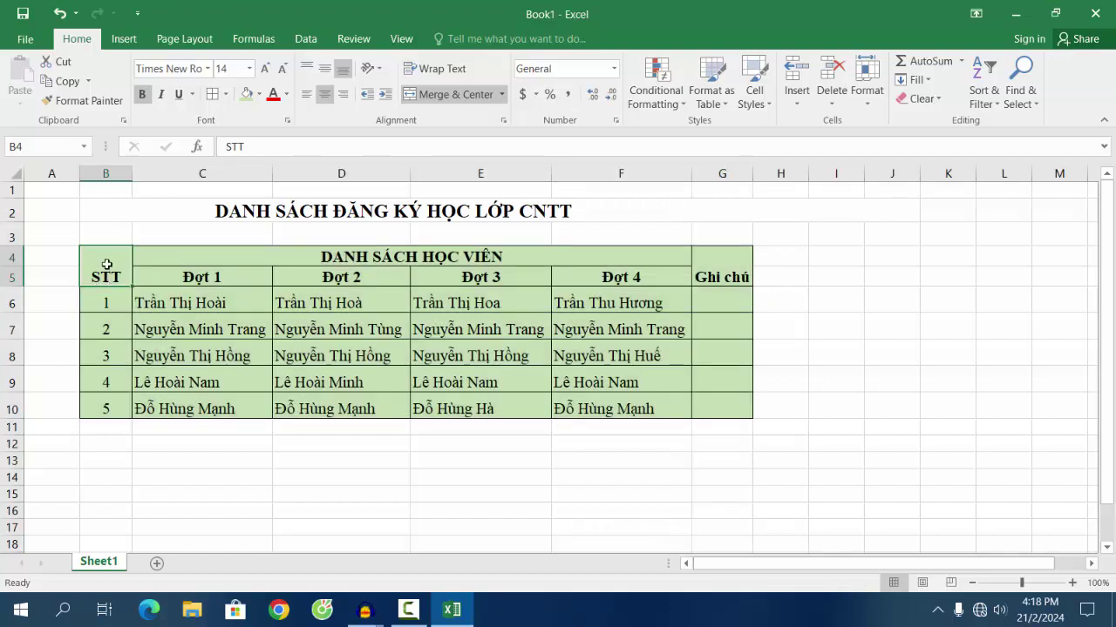
pyautogui.click(716, 272)
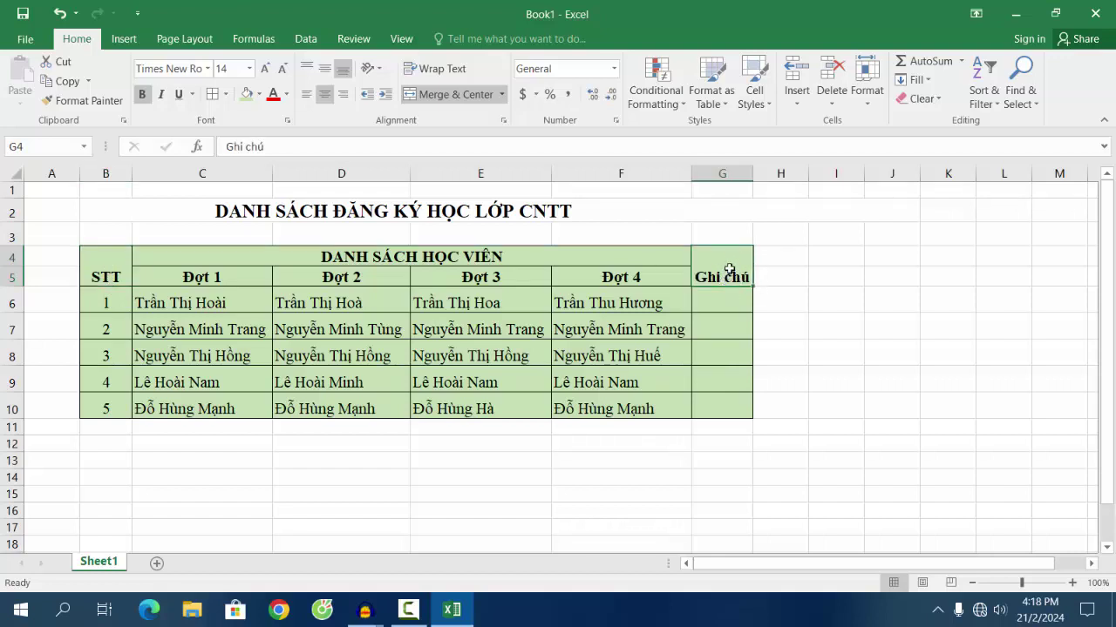
pyautogui.click(101, 268)
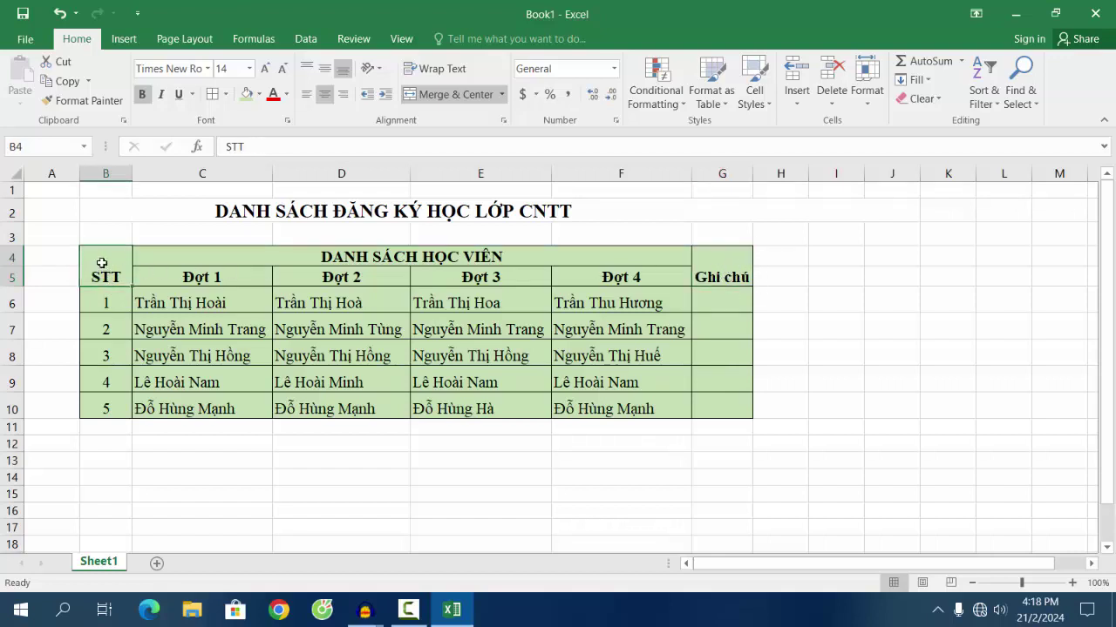
pyautogui.moveTo(101, 263); pyautogui.dragTo(308, 263)
pyautogui.moveTo(496, 261); pyautogui.dragTo(726, 414)
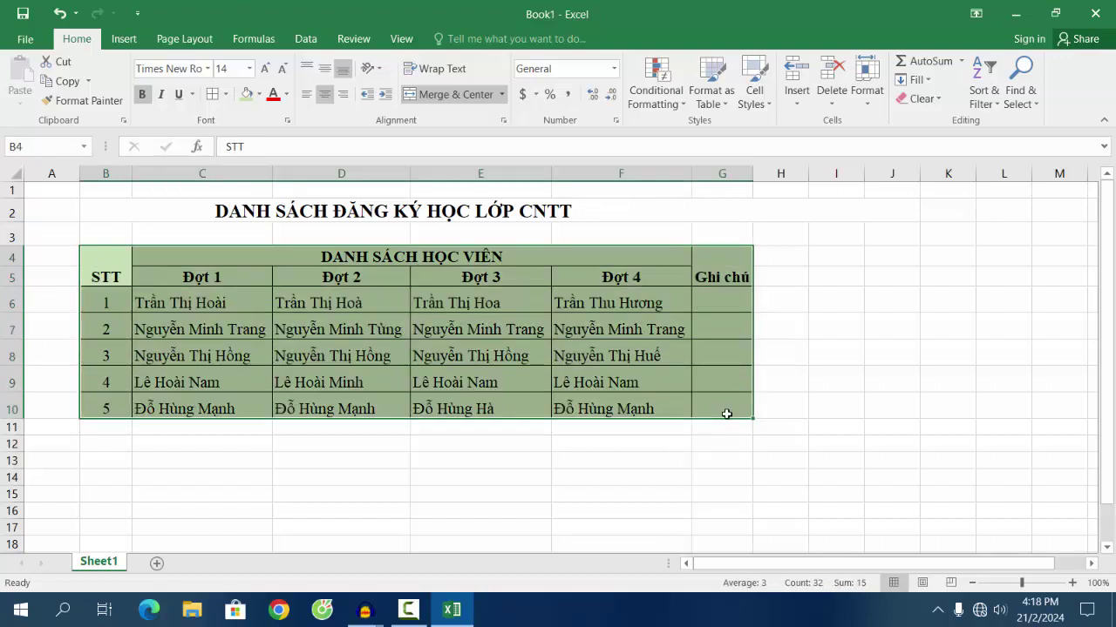
# Step: Set Horizontal and Vertical alignment to Center for B4:G10 in Format Cells
pyautogui.rightClick(608, 259)
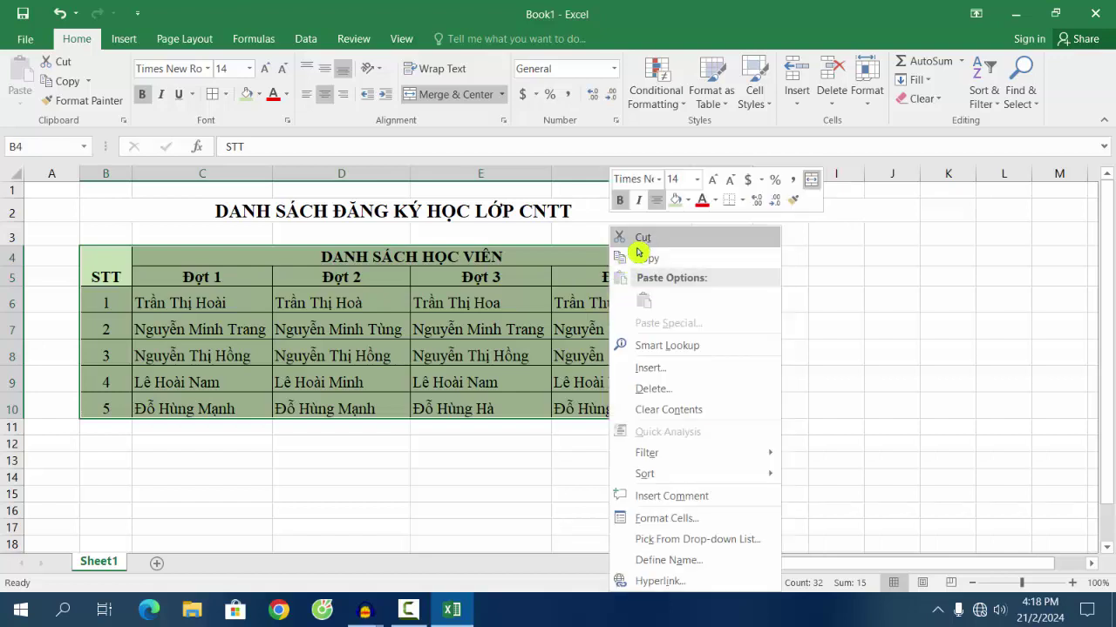
pyautogui.click(664, 519)
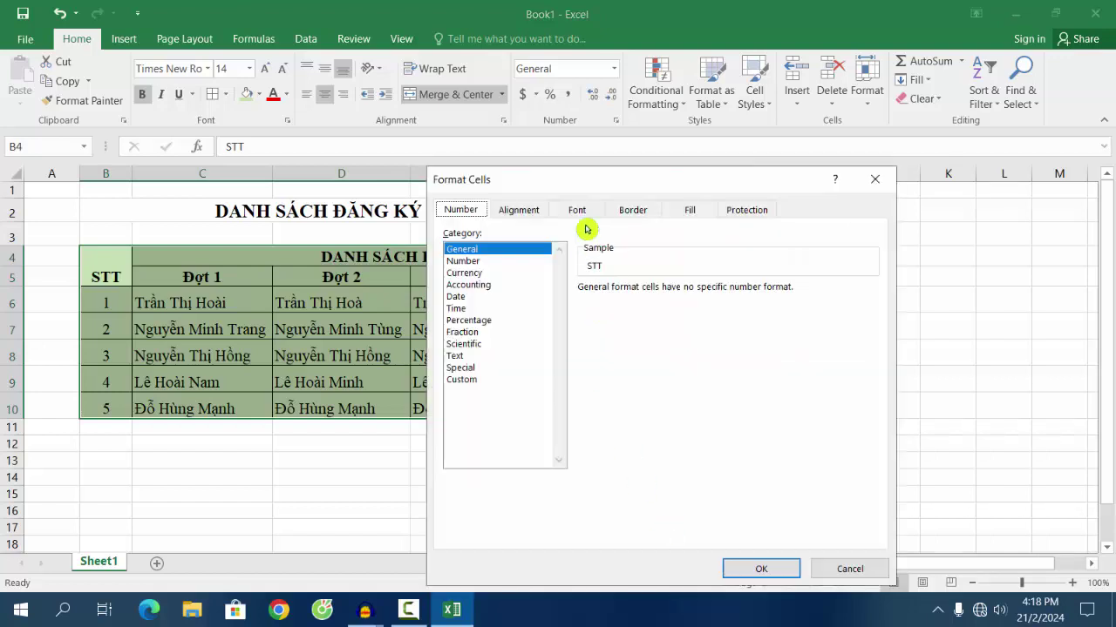
pyautogui.moveTo(590, 181); pyautogui.dragTo(594, 175)
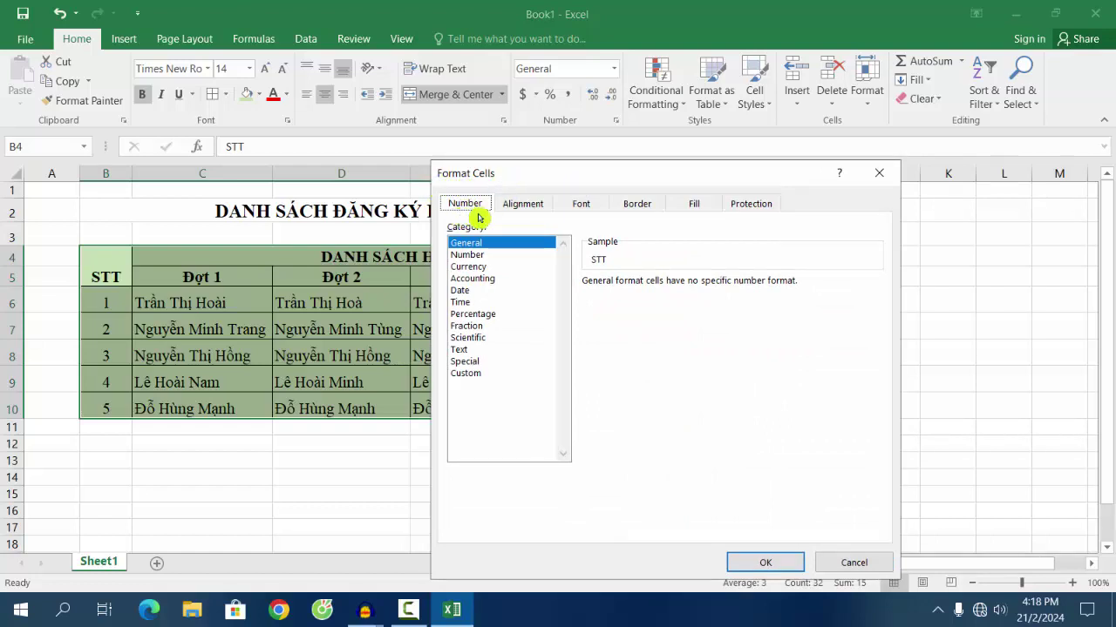
pyautogui.click(525, 209)
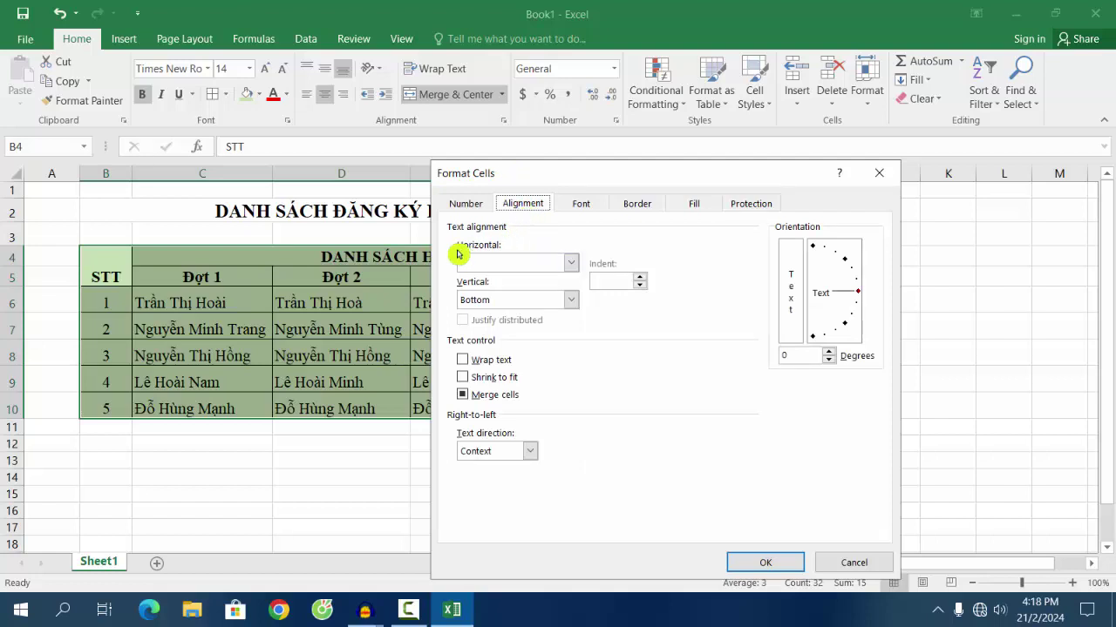
pyautogui.click(570, 264)
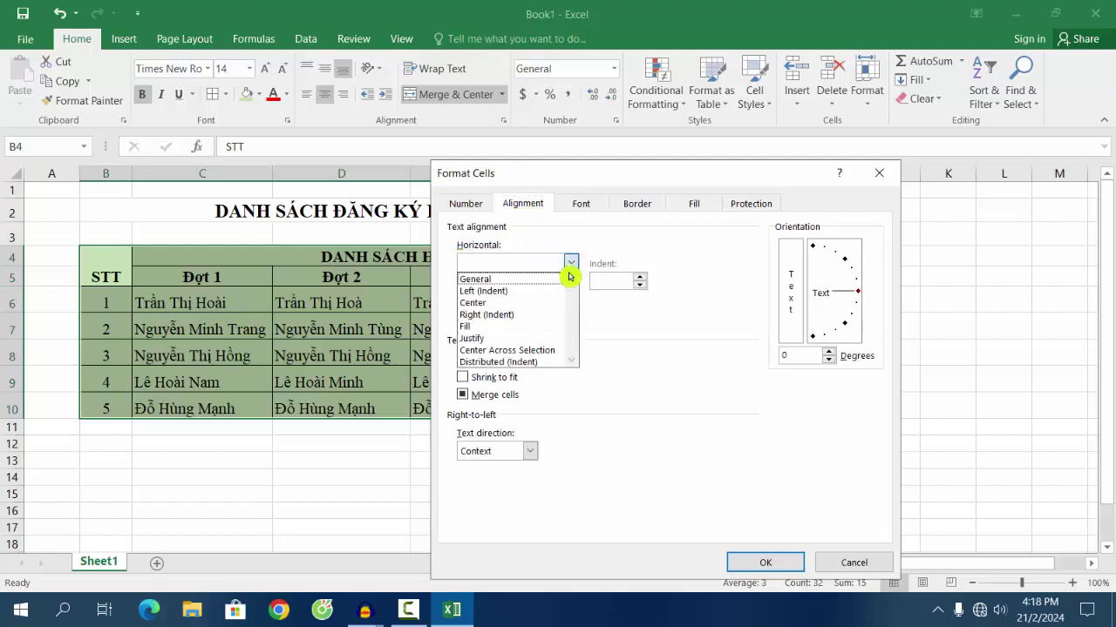
pyautogui.click(486, 302)
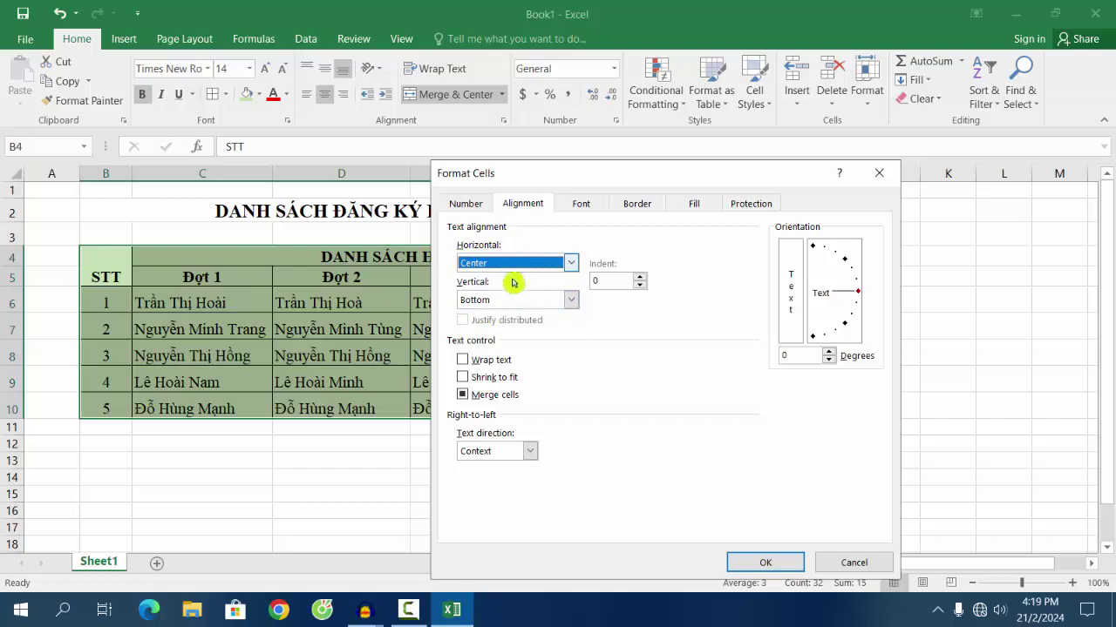
pyautogui.click(576, 307)
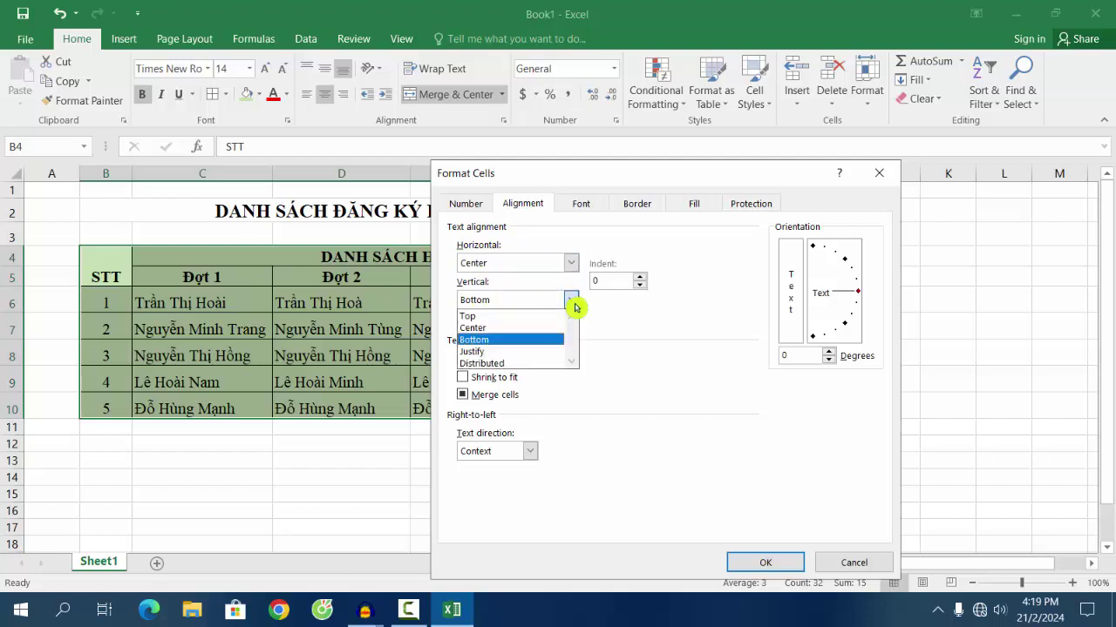
pyautogui.click(487, 330)
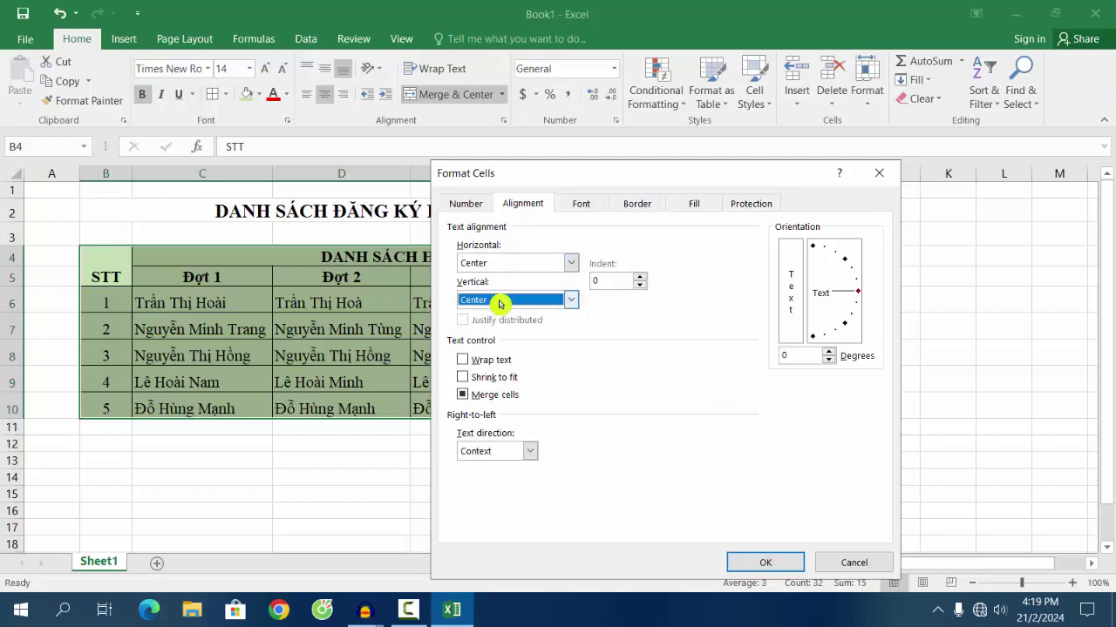
pyautogui.click(770, 570)
pyautogui.click(665, 498)
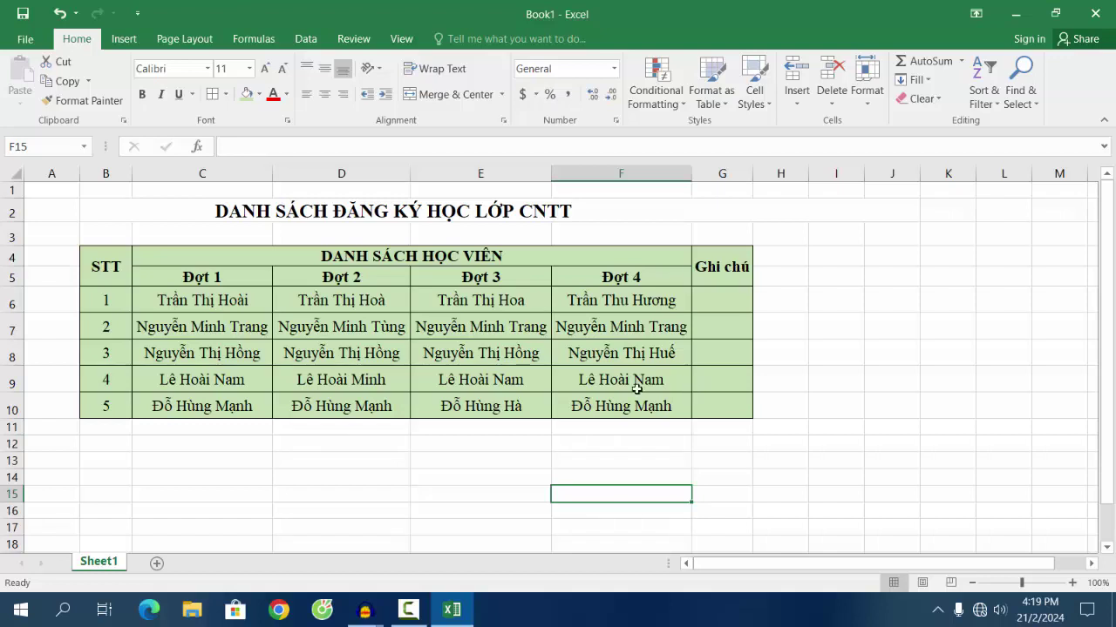
# Step: Left-align the student name cells C6:F10, then select the DANH SÁCH HỌC VIÊN header
pyautogui.click(107, 301)
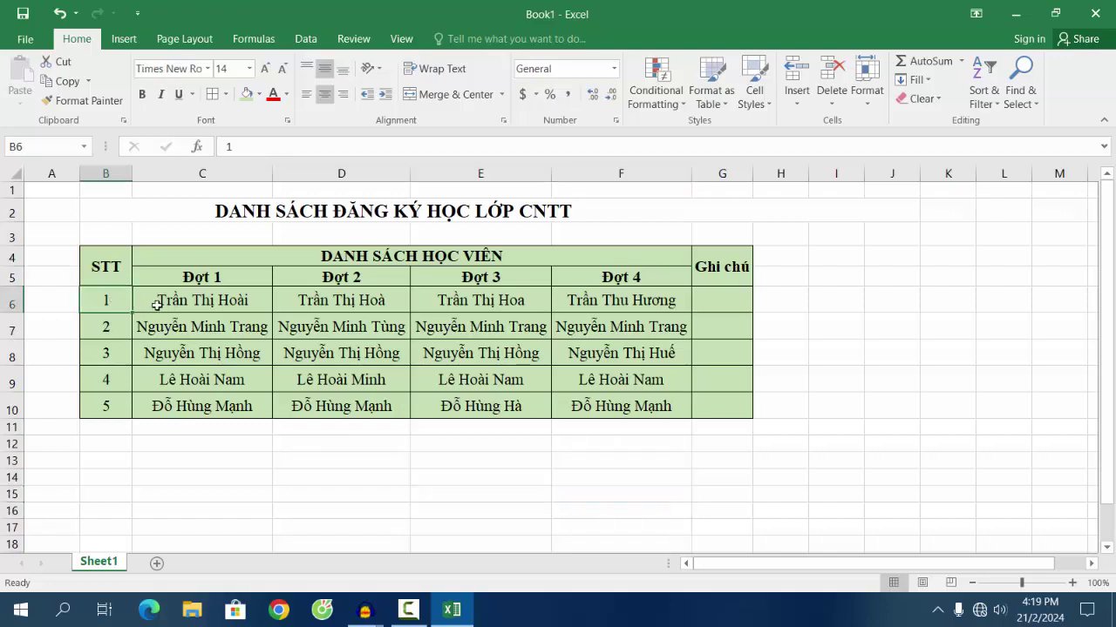
pyautogui.moveTo(141, 301)
pyautogui.mouseDown()
pyautogui.moveTo(546, 302)
pyautogui.moveTo(645, 362)
pyautogui.moveTo(618, 411)
pyautogui.mouseUp()
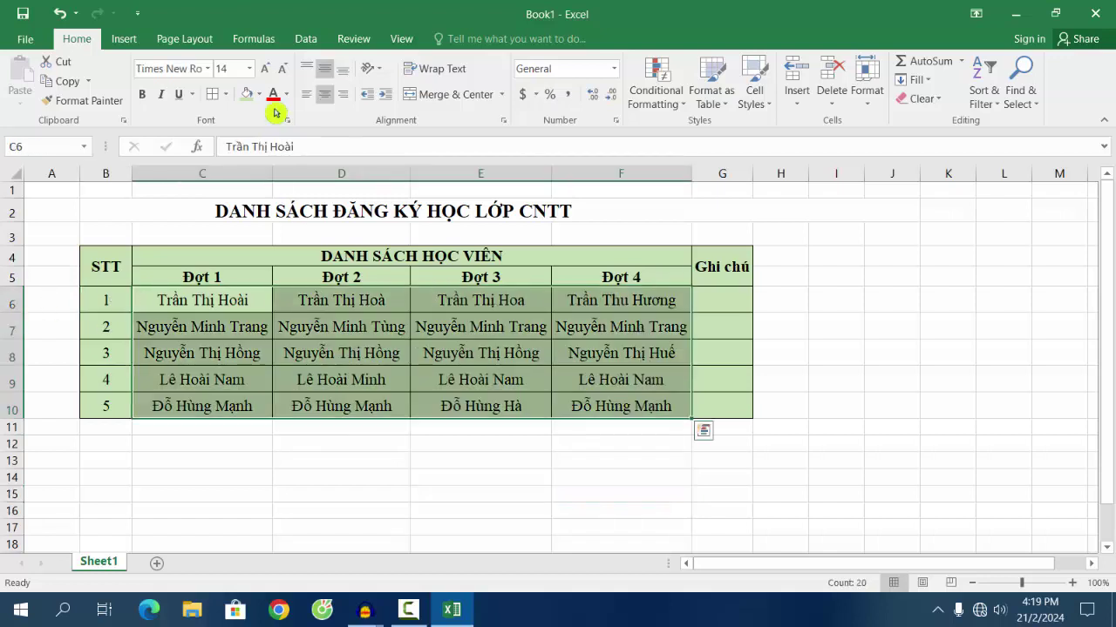
pyautogui.click(306, 95)
pyautogui.click(488, 353)
pyautogui.click(844, 357)
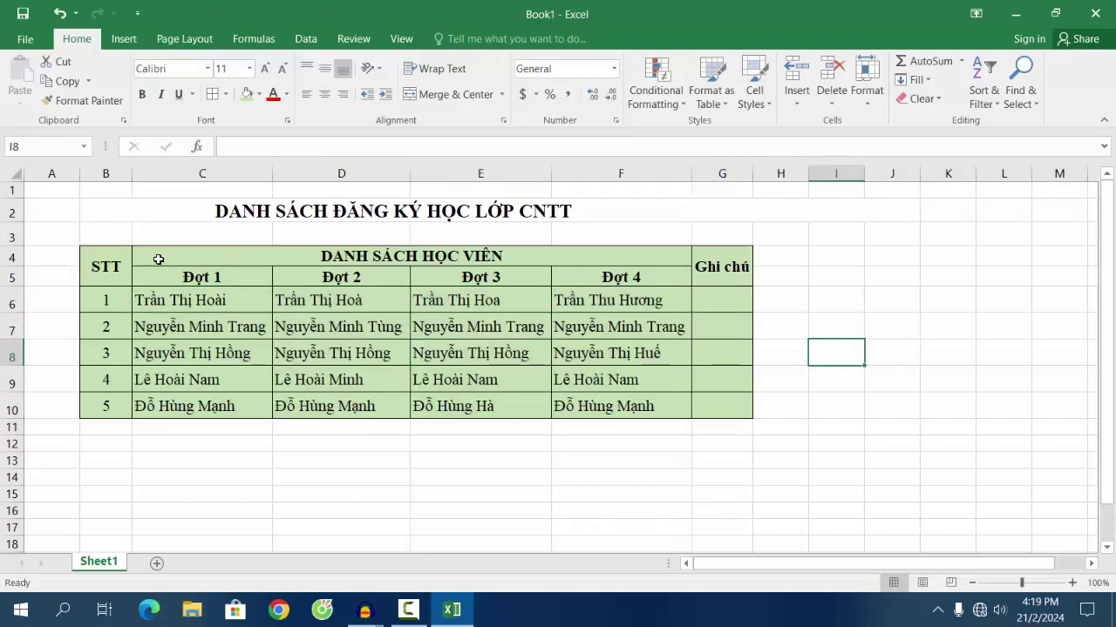
pyautogui.click(261, 259)
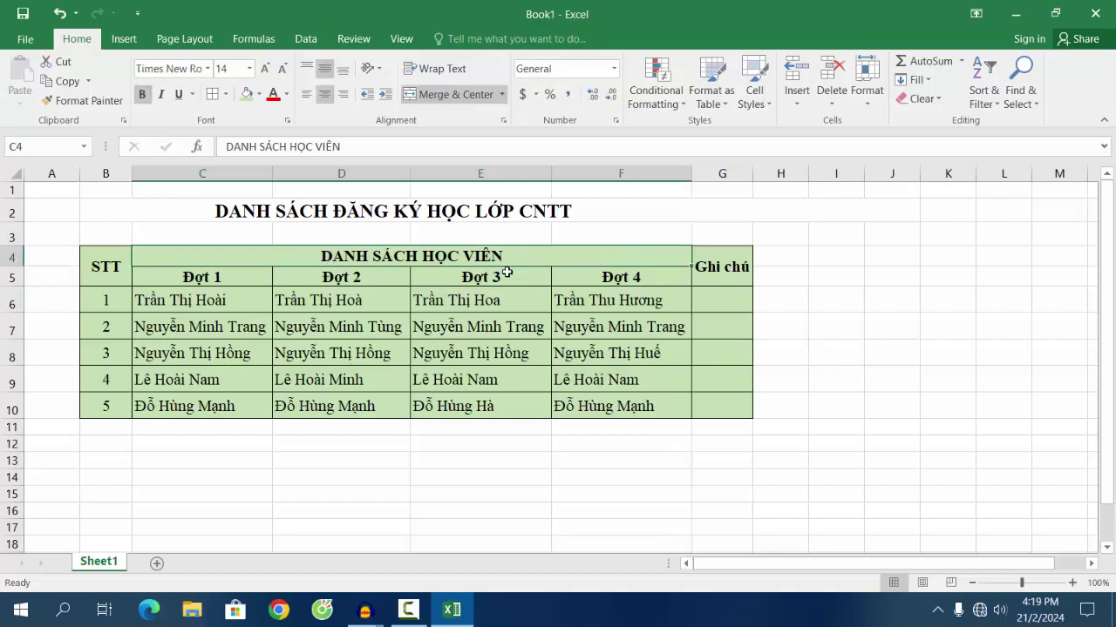
# Step: Fill the DANH SÁCH HỌC VIÊN header yellow and the Đợt 1–Đợt 4 headers light blue
pyautogui.click(259, 94)
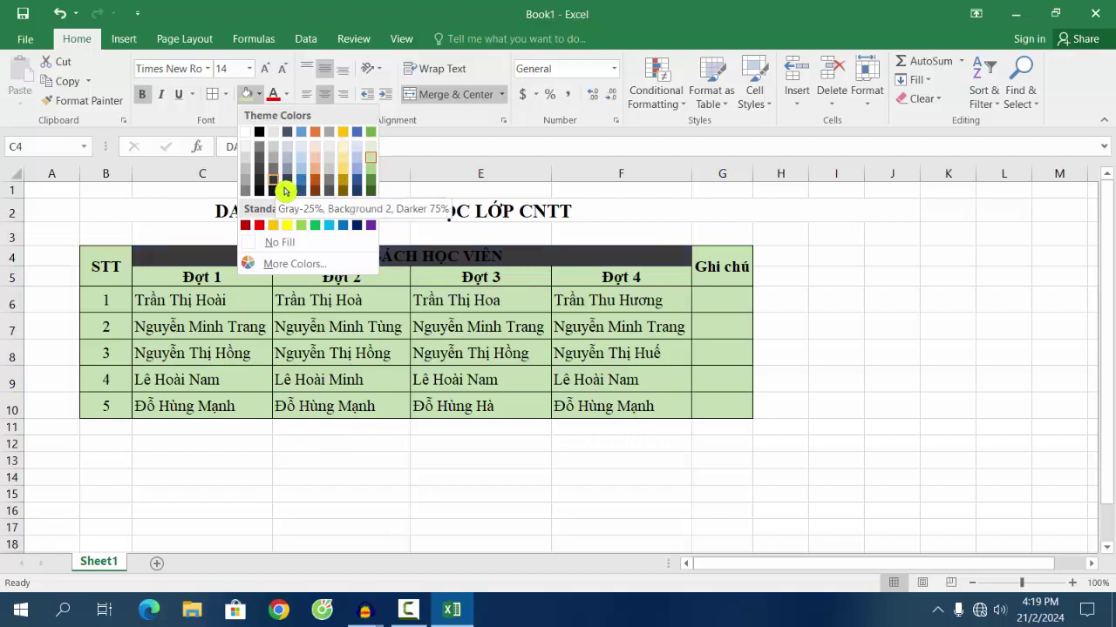
pyautogui.click(340, 171)
pyautogui.click(518, 278)
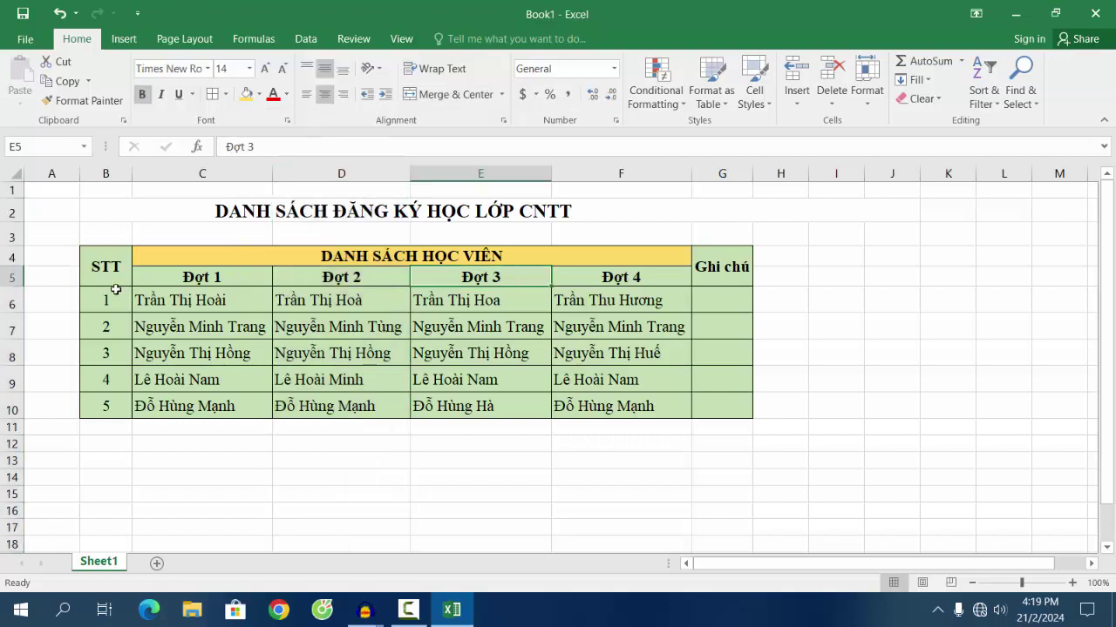
pyautogui.moveTo(156, 280); pyautogui.dragTo(629, 277)
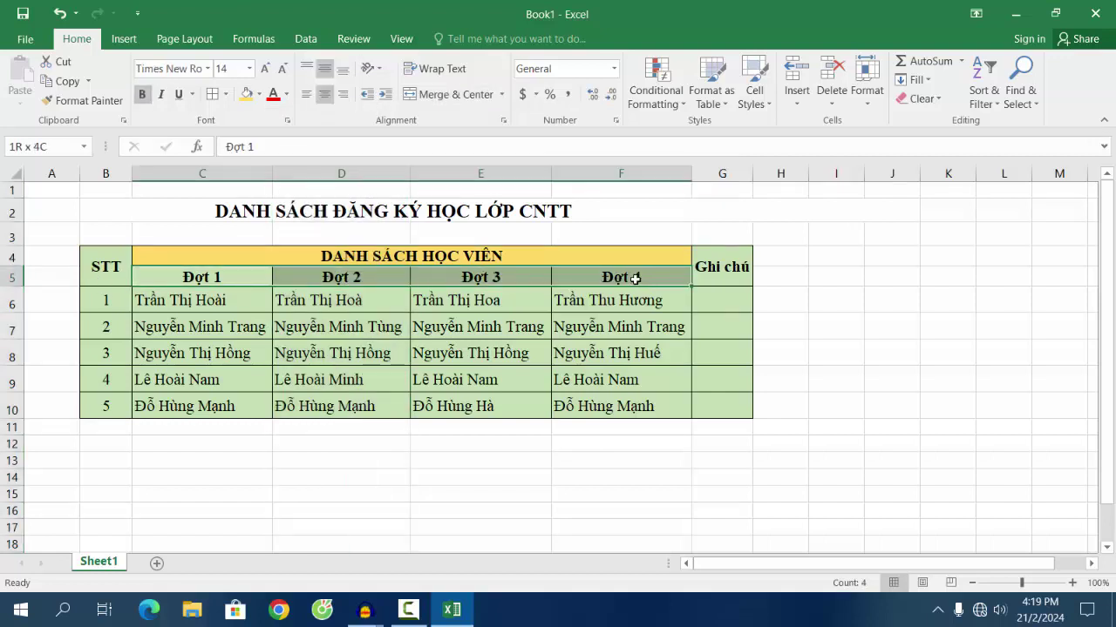
pyautogui.click(258, 94)
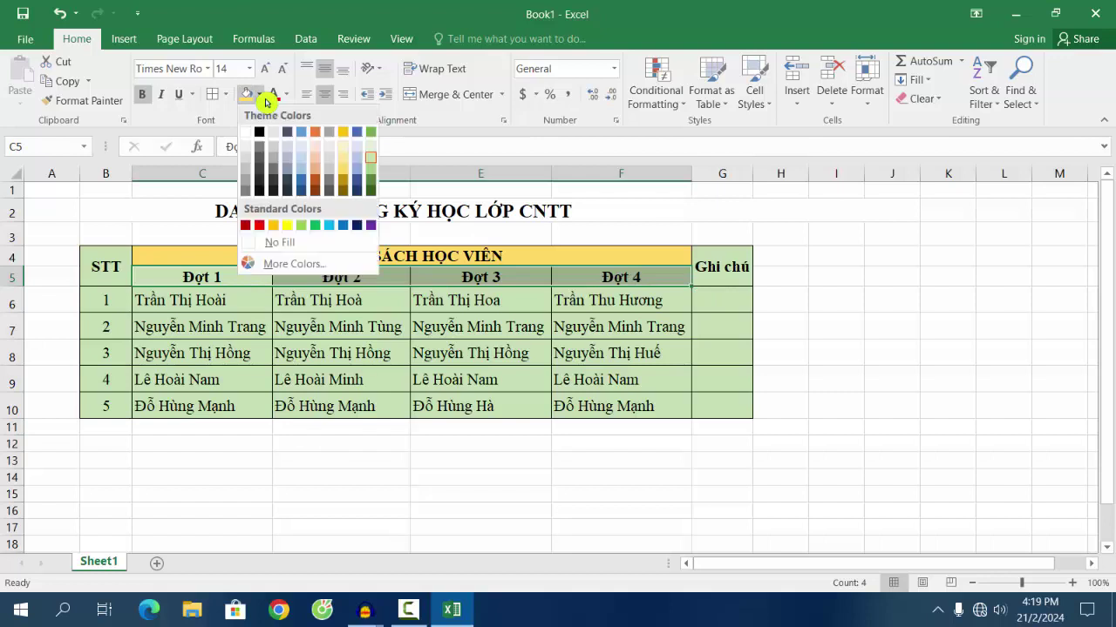
pyautogui.click(307, 169)
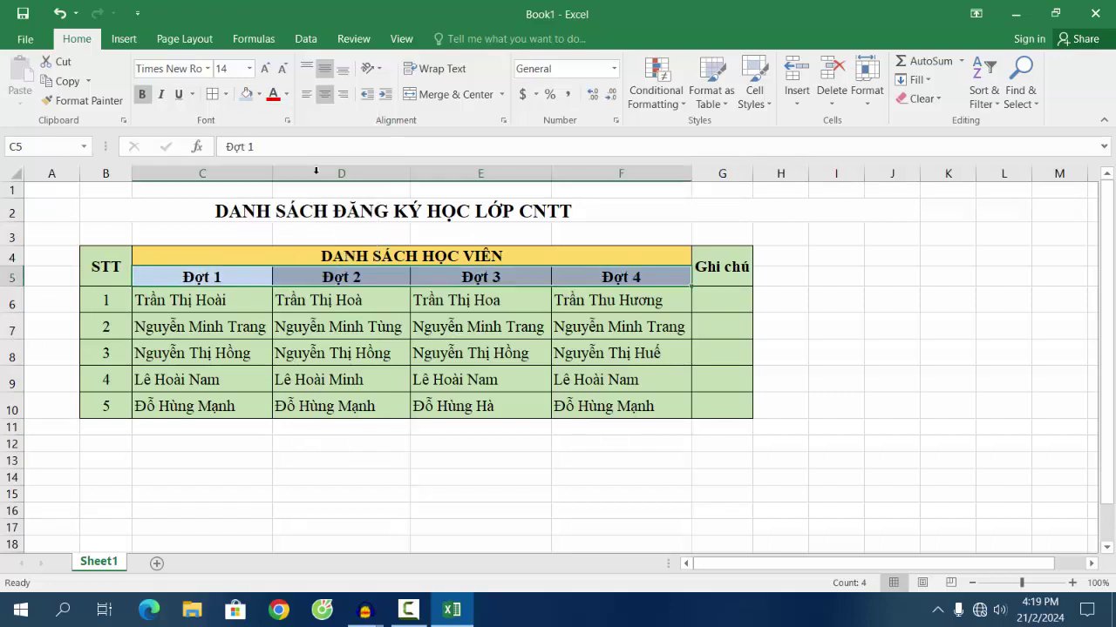
pyautogui.click(710, 353)
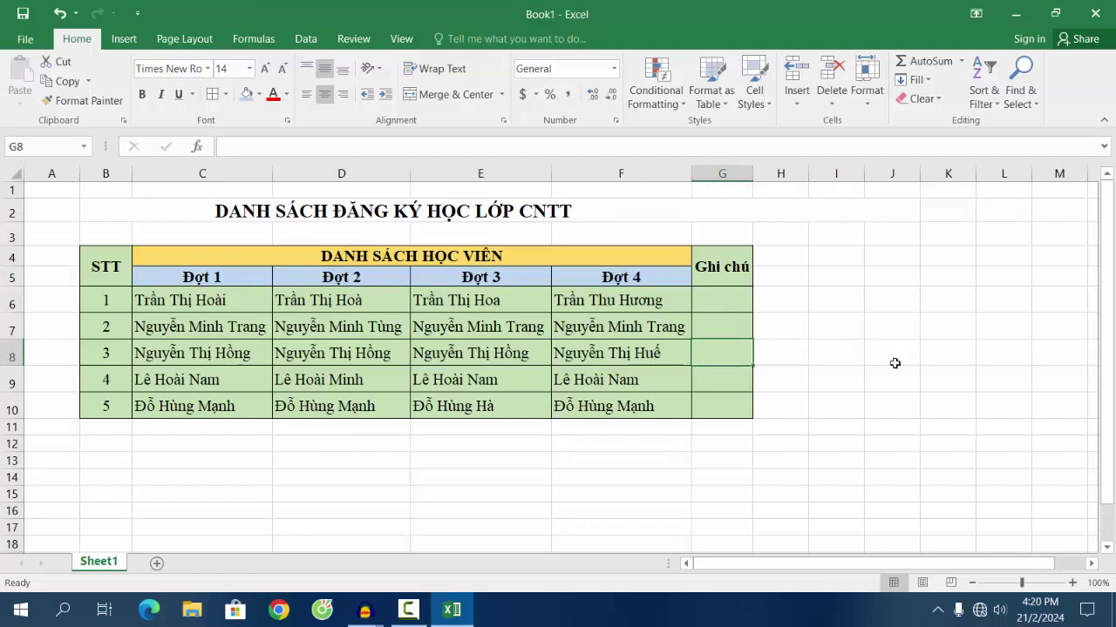
pyautogui.click(628, 368)
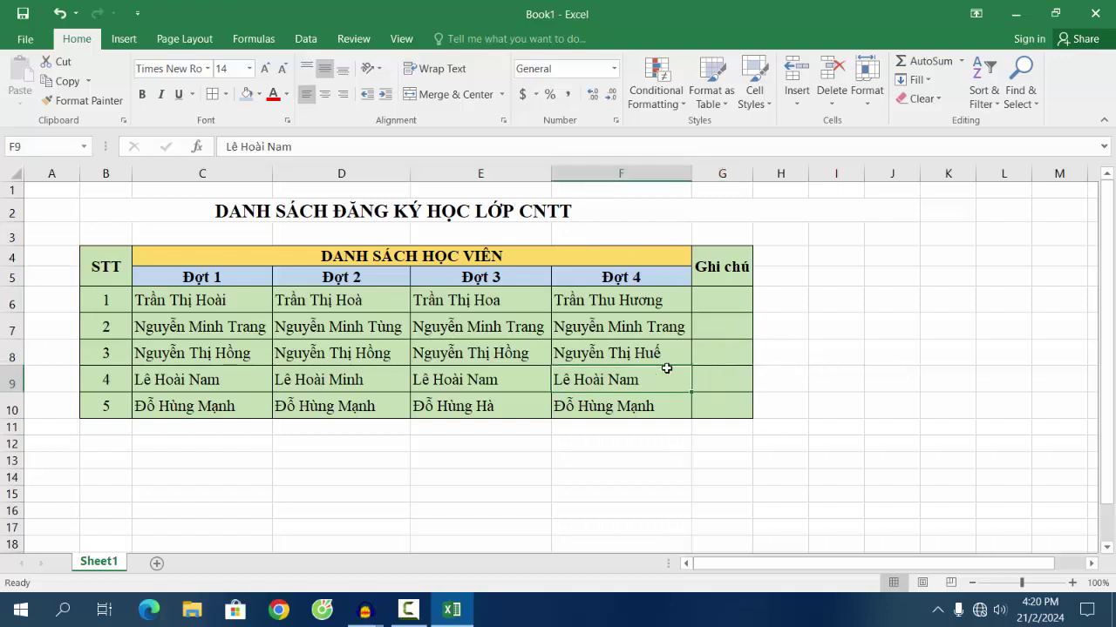
pyautogui.click(105, 262)
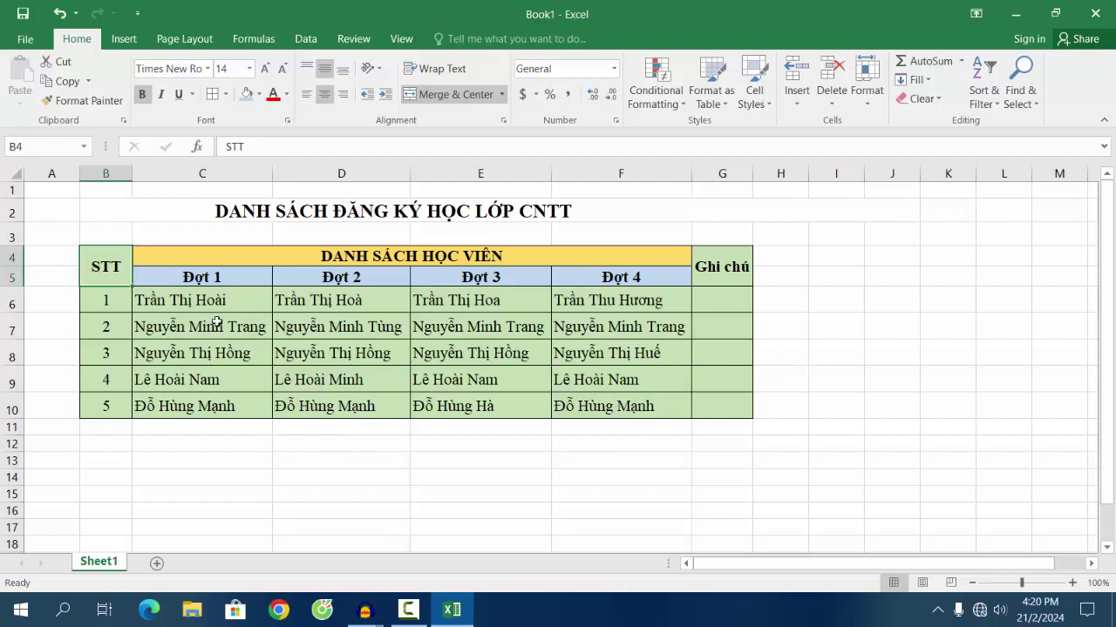
pyautogui.moveTo(102, 259)
pyautogui.mouseDown()
pyautogui.moveTo(567, 282)
pyautogui.moveTo(709, 415)
pyautogui.mouseUp()
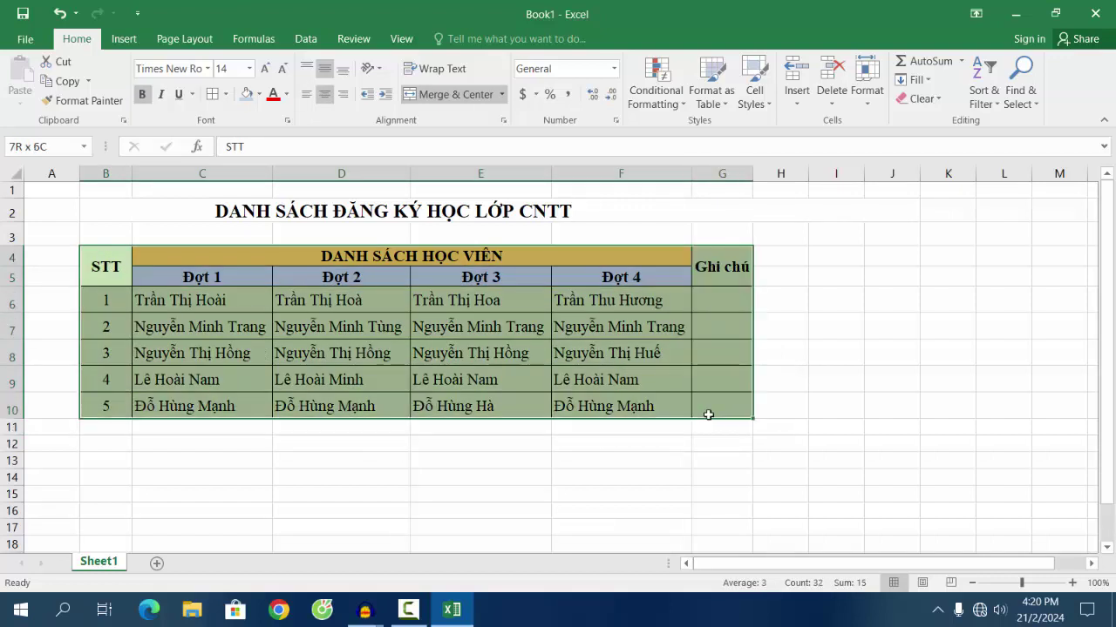
pyautogui.rightClick(584, 259)
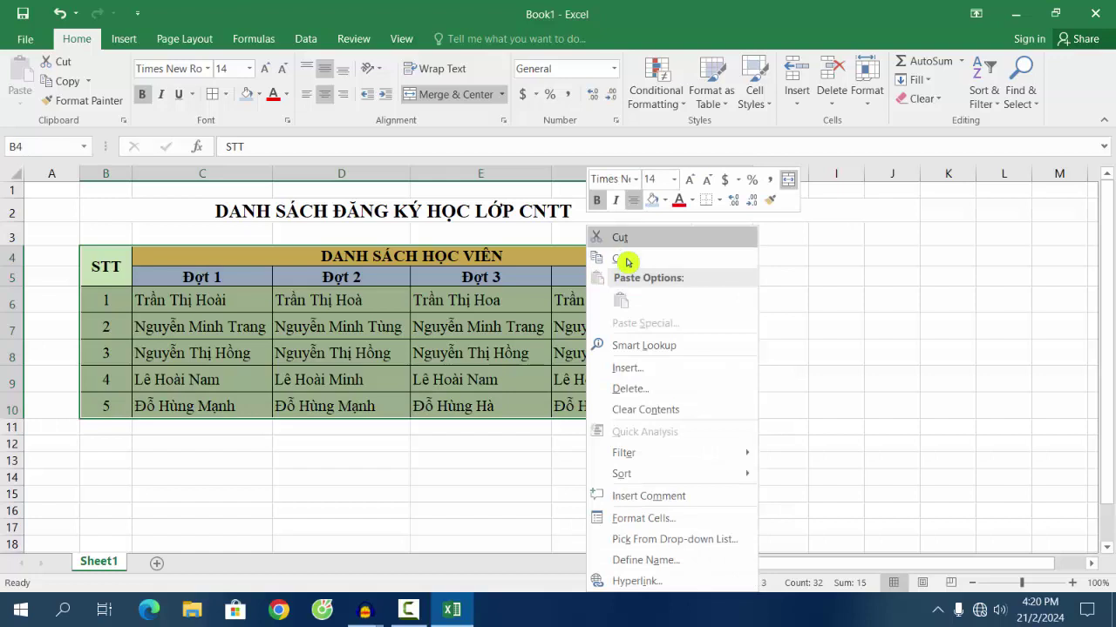
pyautogui.click(654, 528)
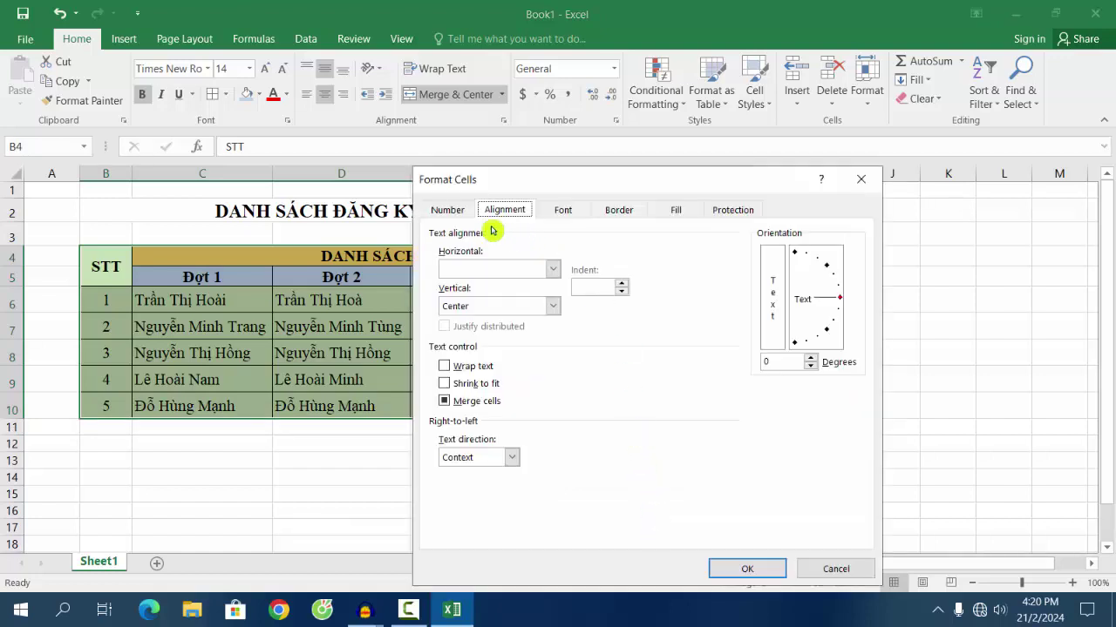
pyautogui.click(621, 214)
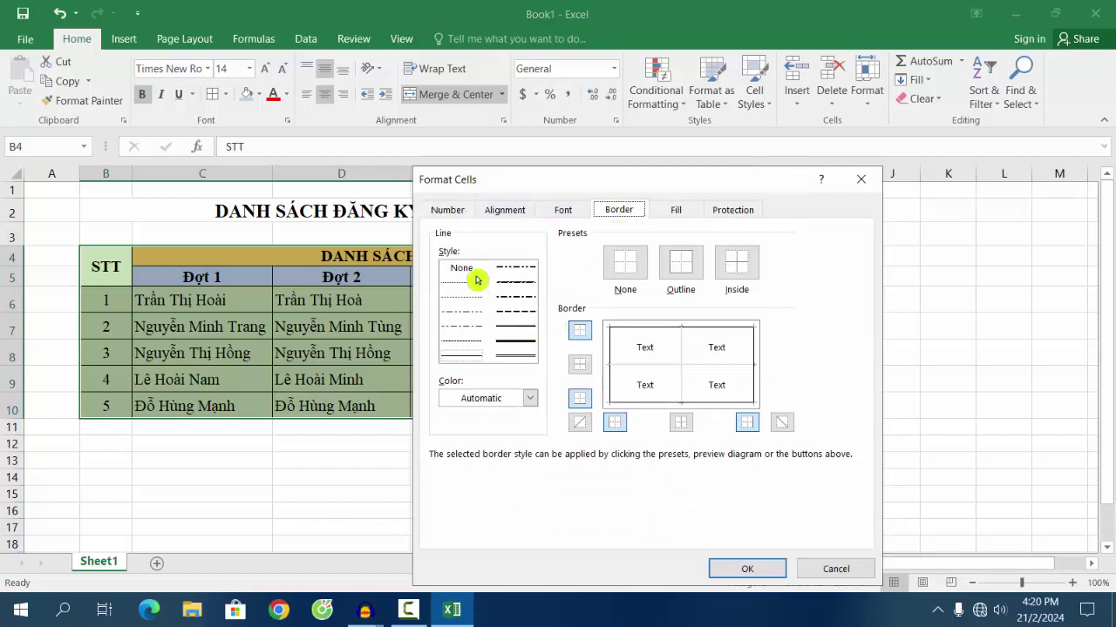
pyautogui.click(517, 324)
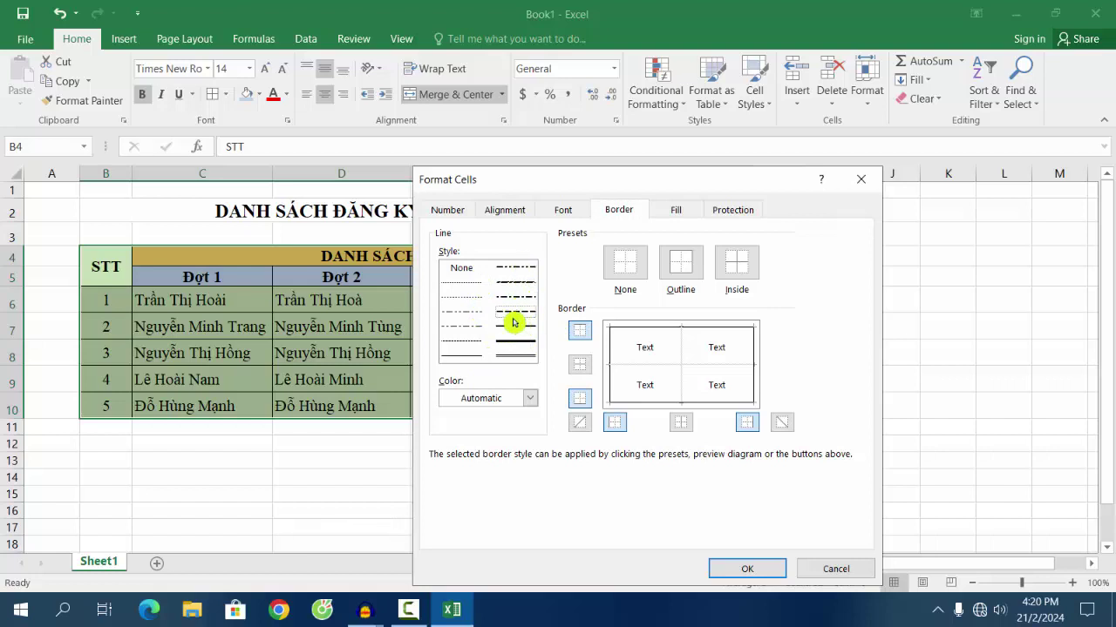
pyautogui.click(613, 382)
pyautogui.click(681, 405)
pyautogui.click(752, 366)
pyautogui.click(750, 359)
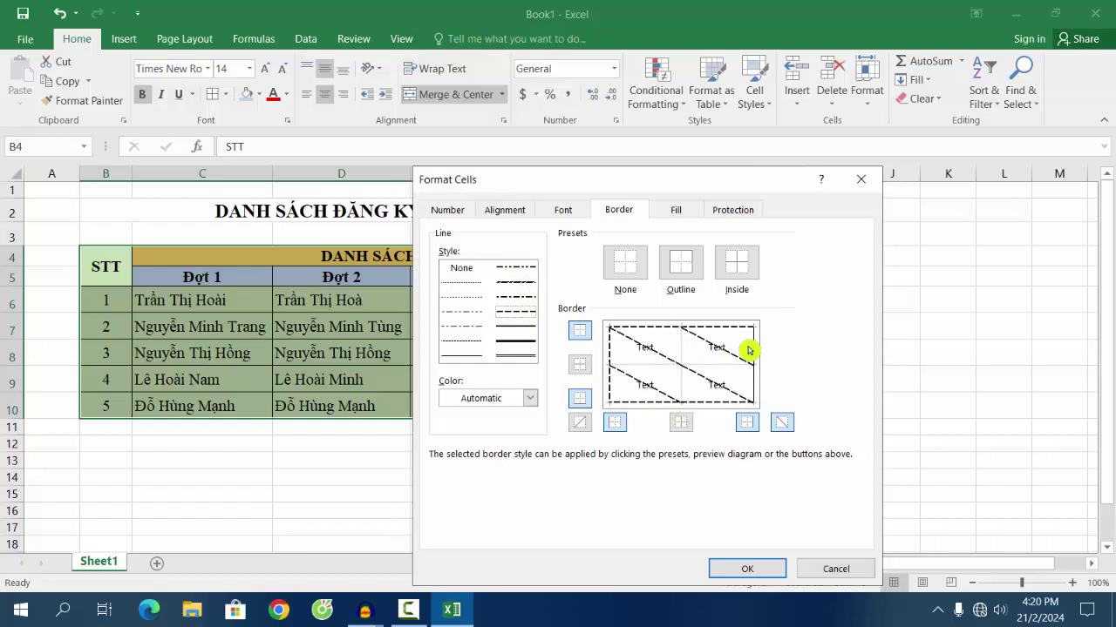
pyautogui.click(747, 351)
pyautogui.click(668, 360)
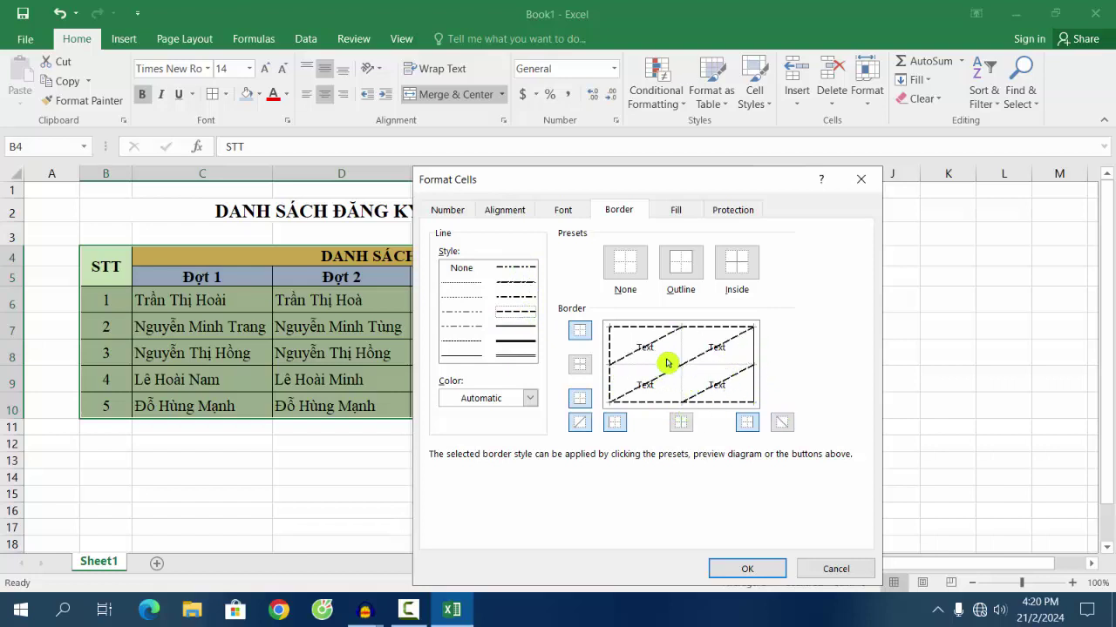
pyautogui.click(658, 348)
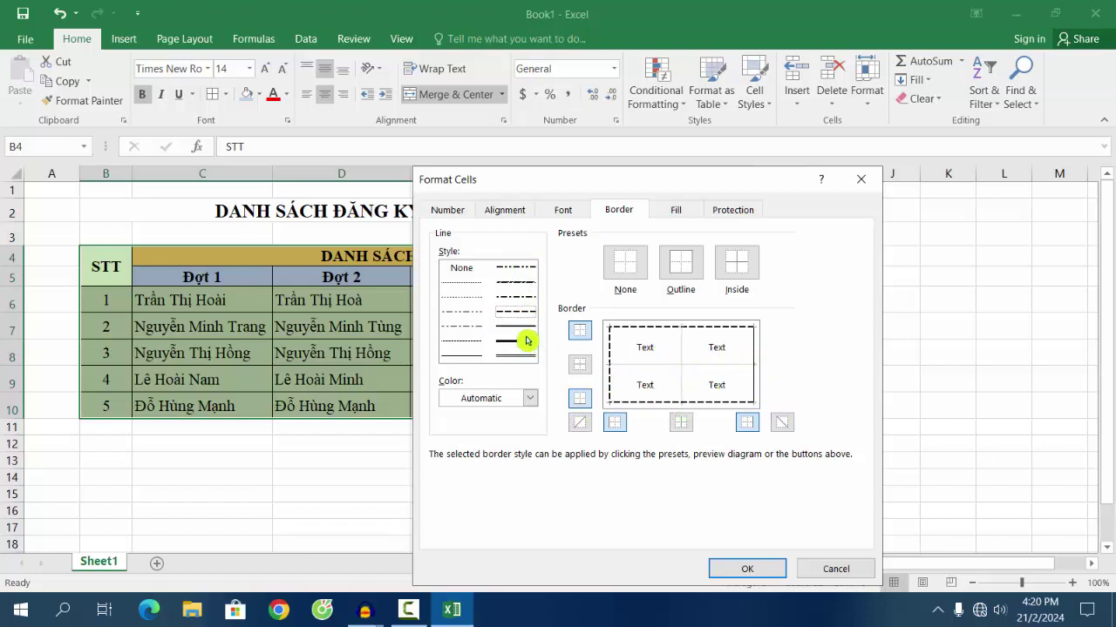
pyautogui.click(455, 356)
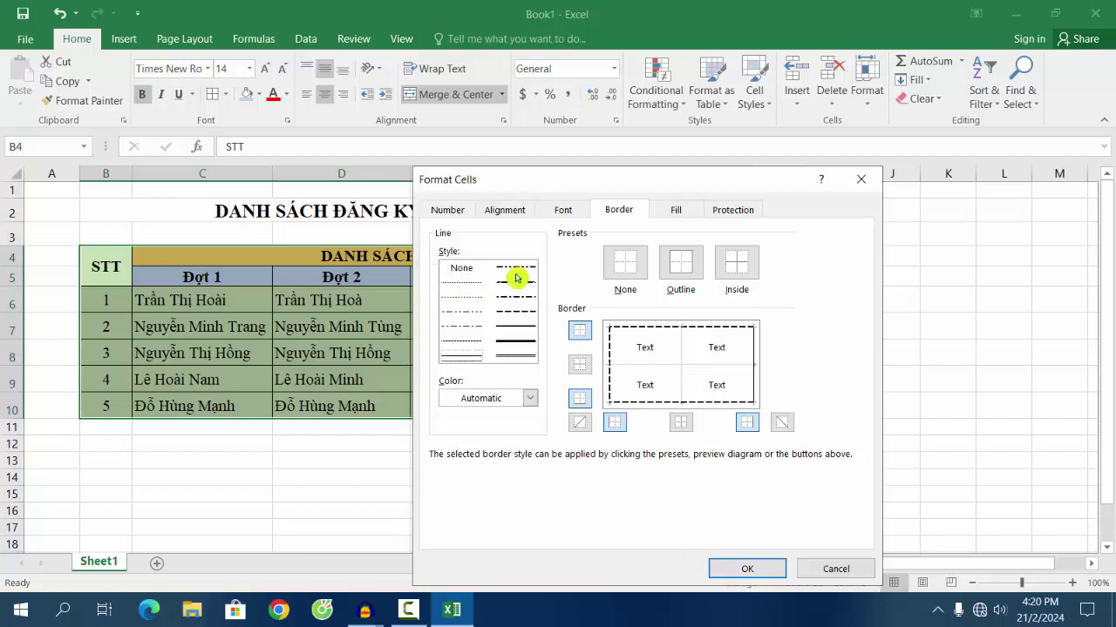
pyautogui.click(861, 179)
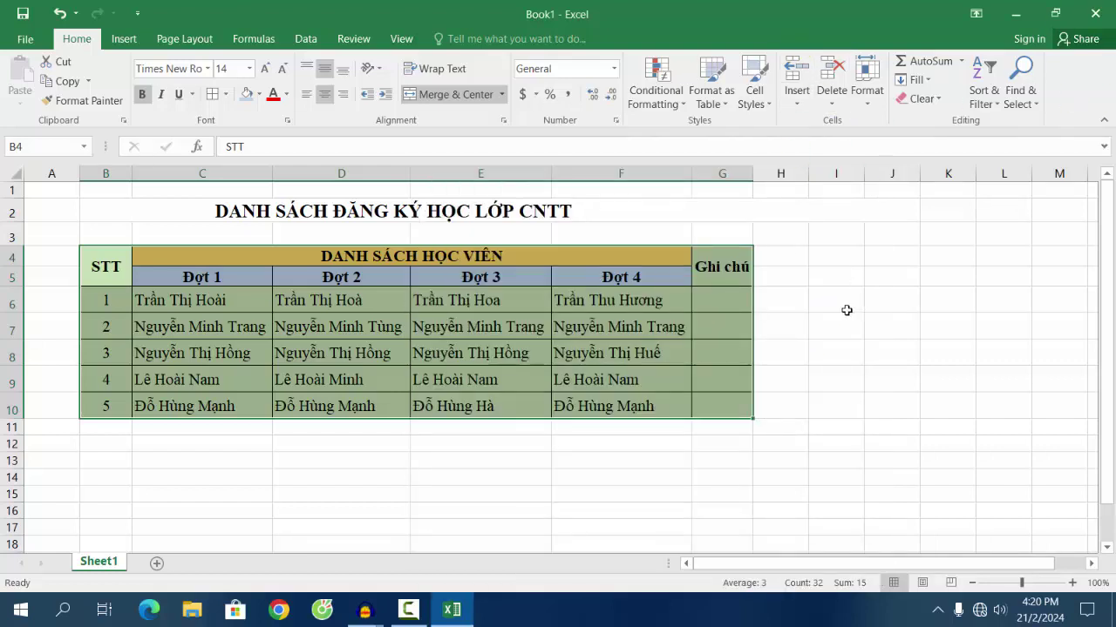
pyautogui.click(403, 39)
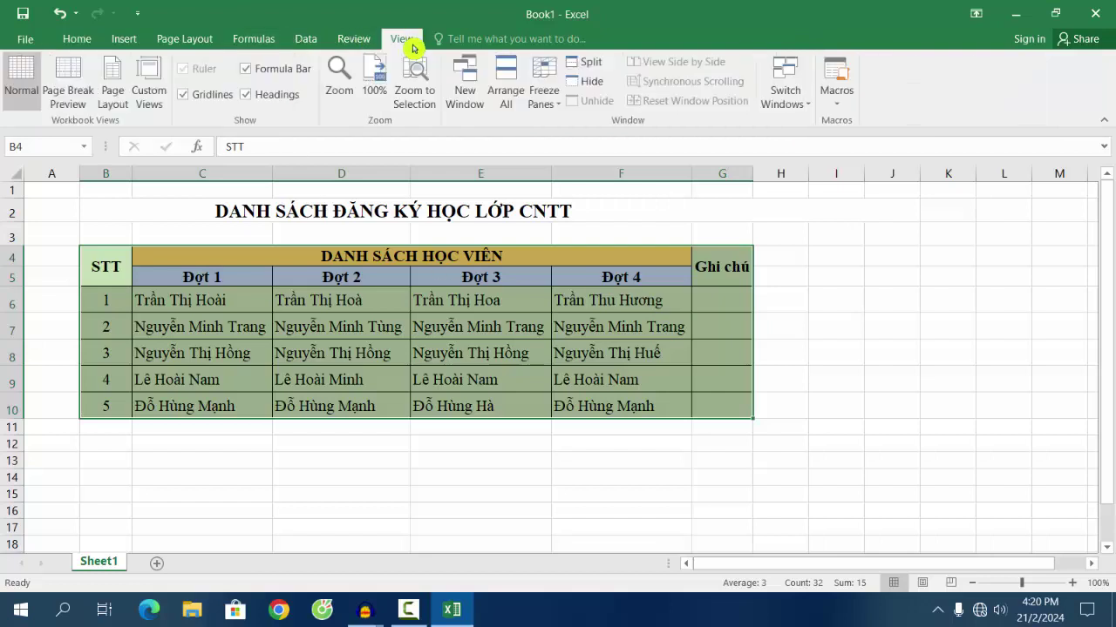
pyautogui.click(713, 353)
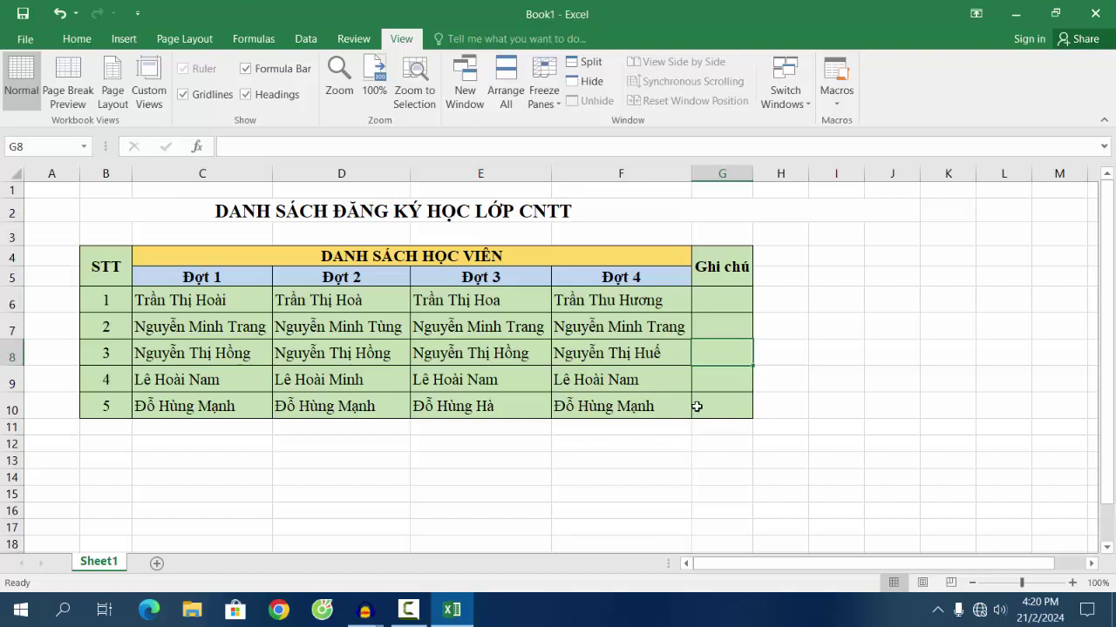
pyautogui.click(618, 208)
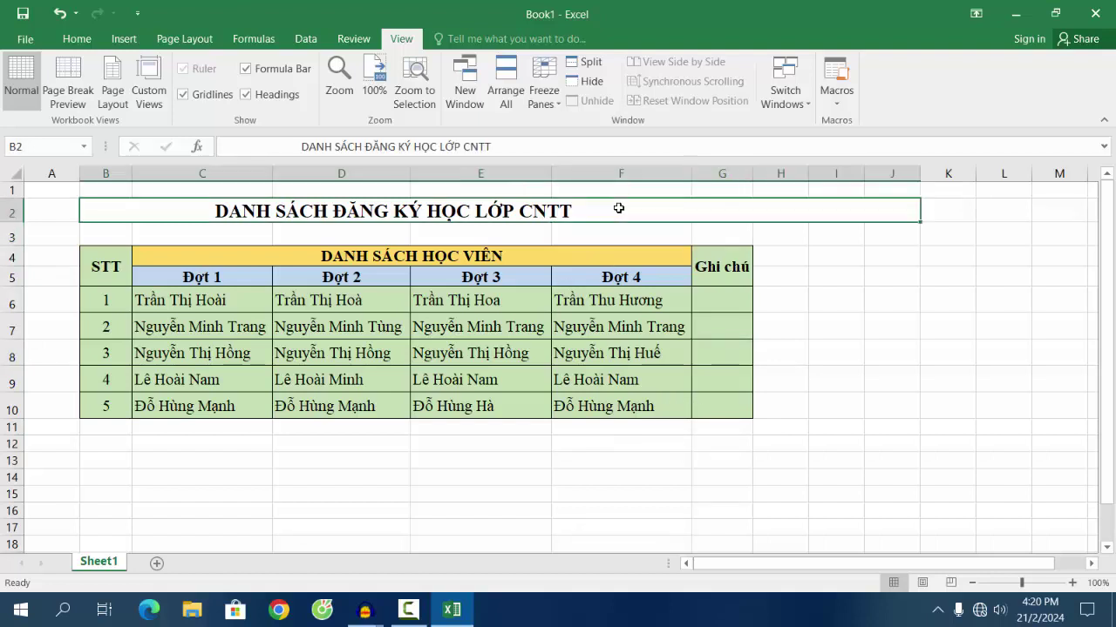
pyautogui.click(307, 40)
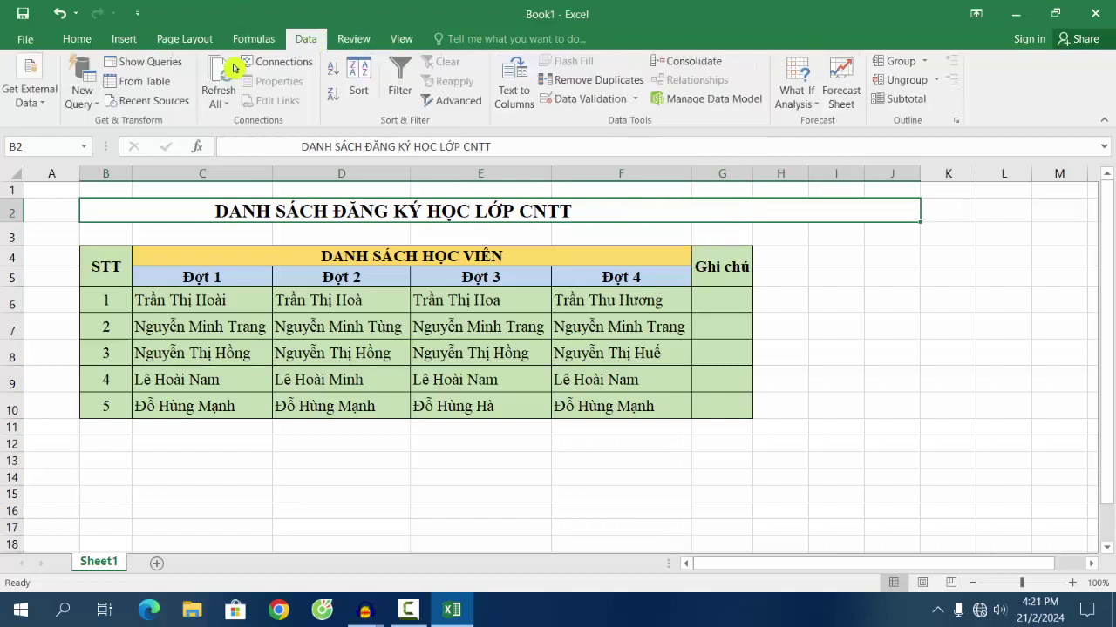
pyautogui.click(87, 49)
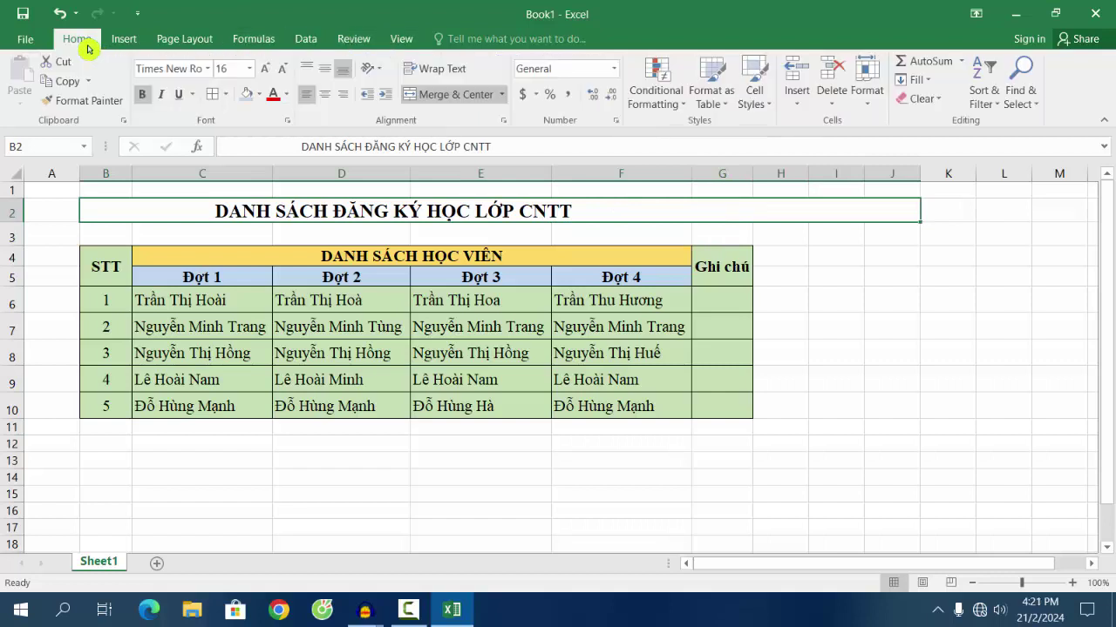
pyautogui.click(802, 327)
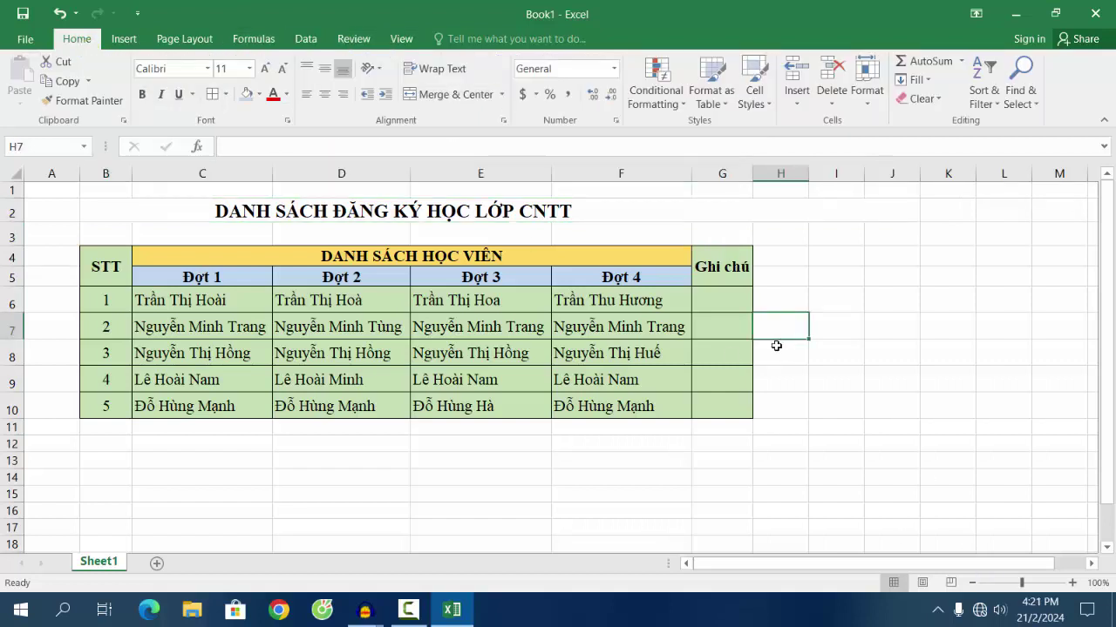
# Step: Make row 1 taller and format the STT numbers in B6:B10 purple and bold
pyautogui.moveTo(7, 198); pyautogui.dragTo(5, 207)
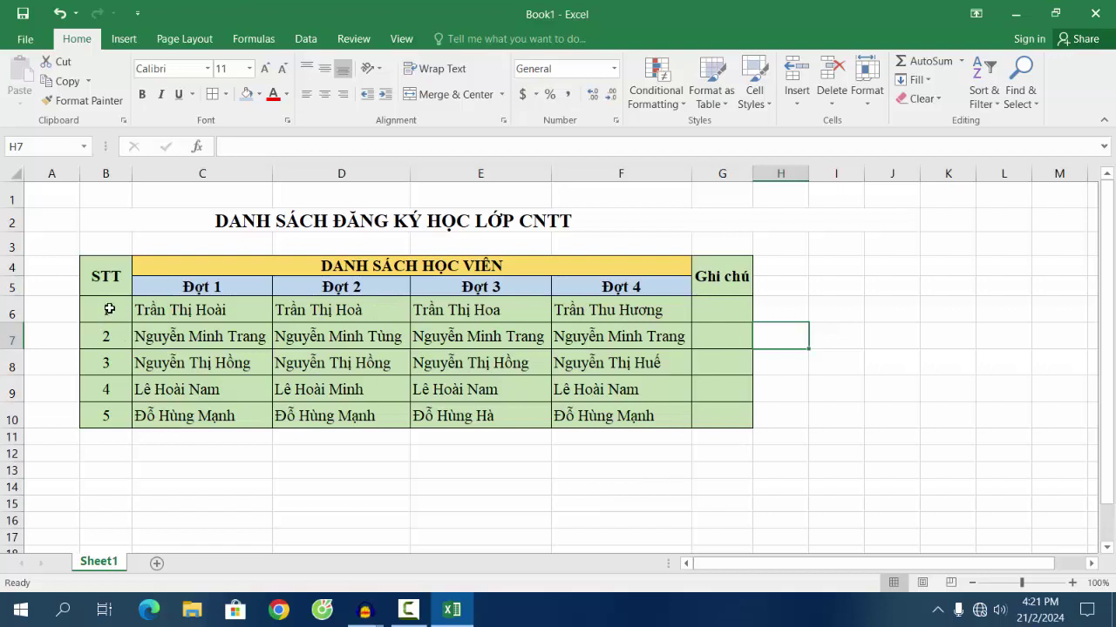
pyautogui.moveTo(109, 305); pyautogui.dragTo(105, 419)
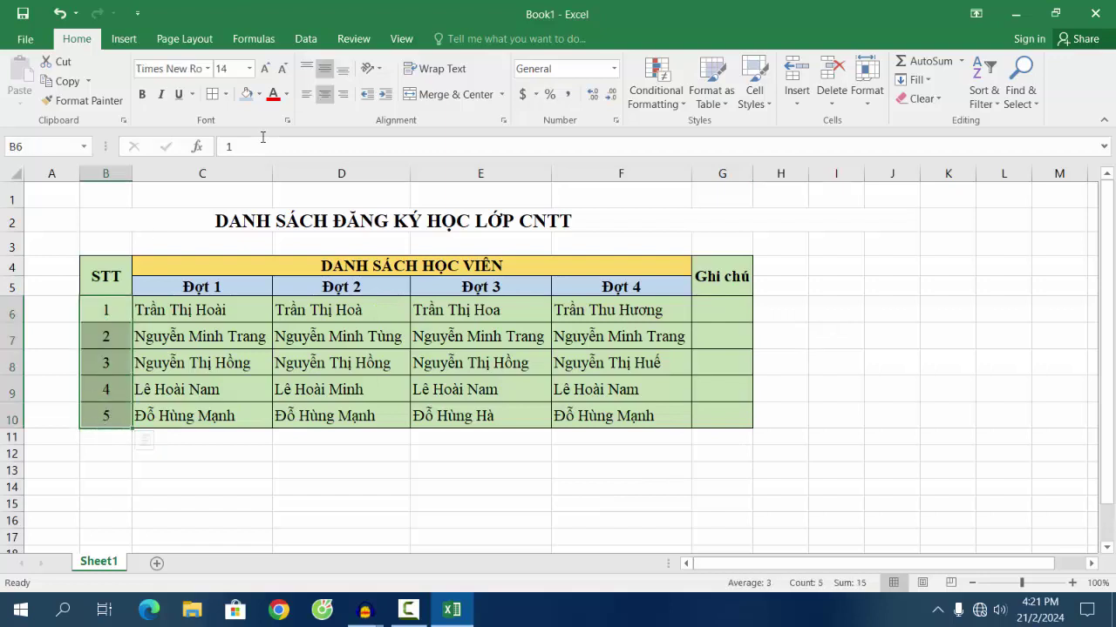
pyautogui.click(286, 94)
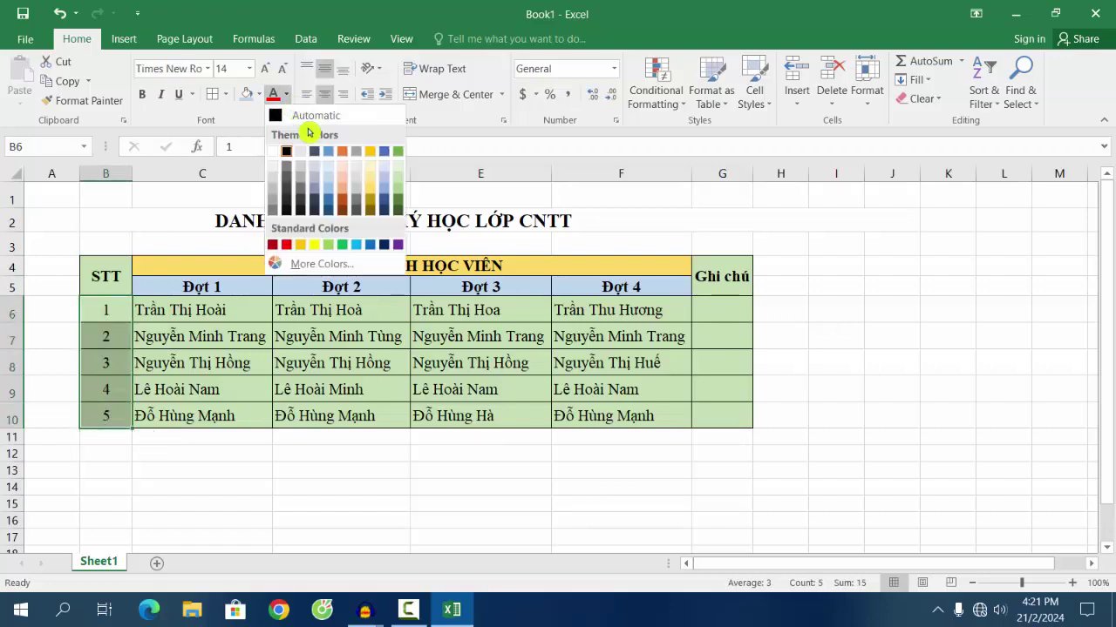
pyautogui.click(398, 245)
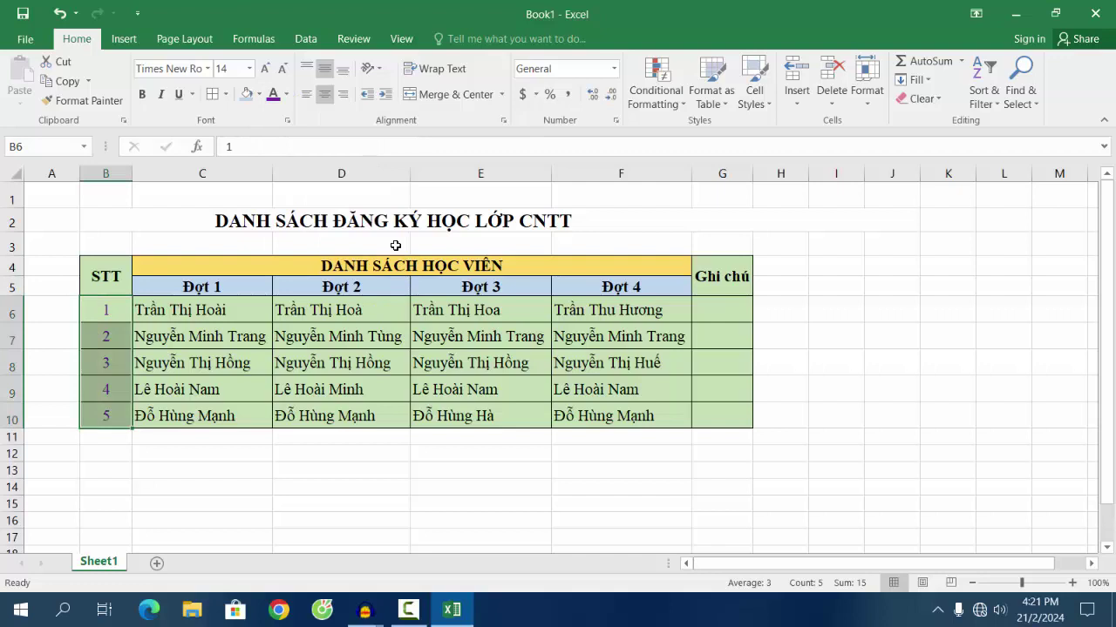
pyautogui.click(142, 94)
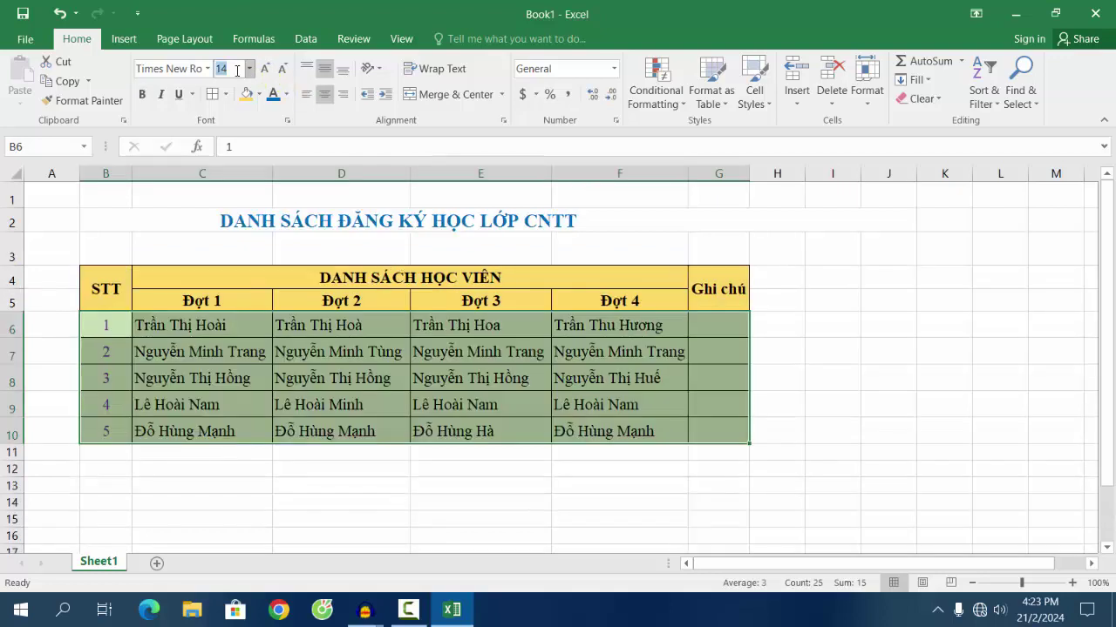
# Step: Apply font size 13 to the student data and narrow columns B through F to fit
pyautogui.press('Return')
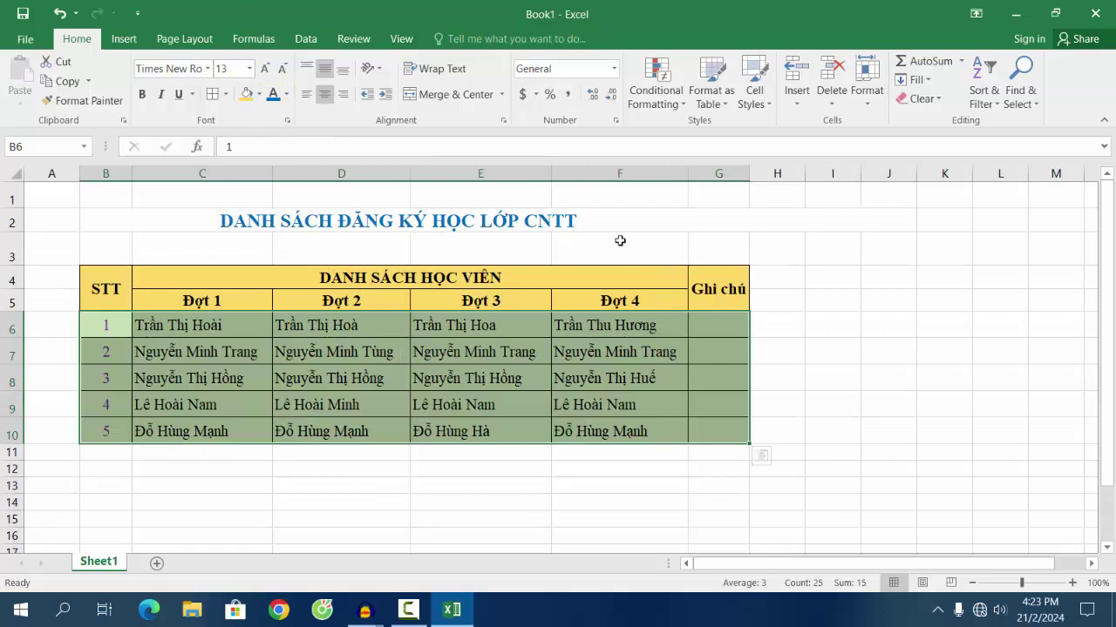
pyautogui.moveTo(272, 172); pyautogui.dragTo(263, 173)
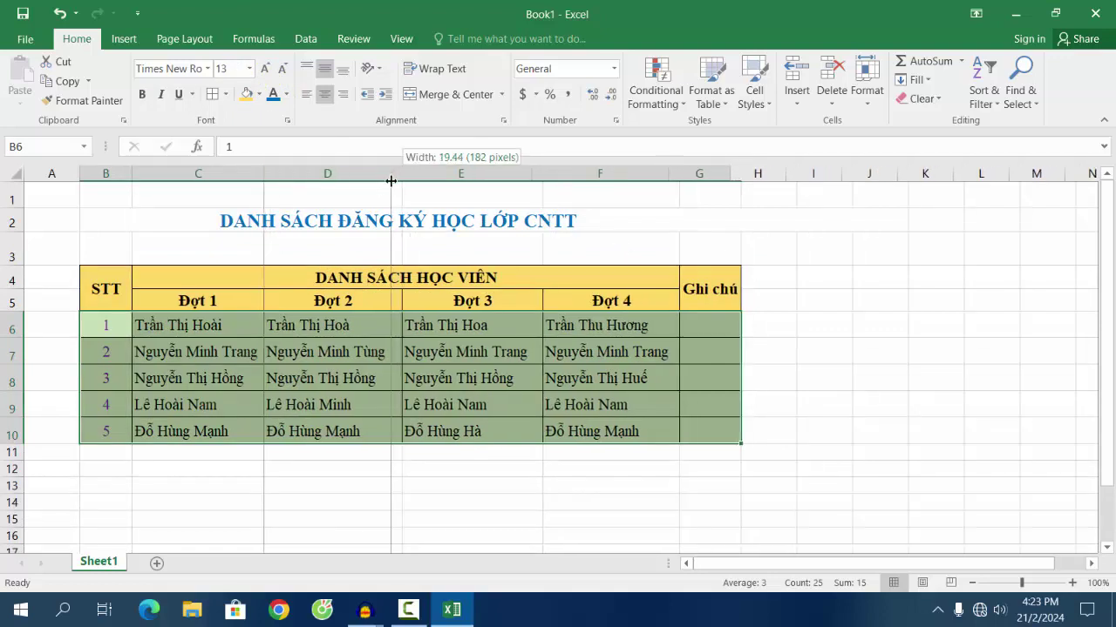
pyautogui.moveTo(393, 173); pyautogui.dragTo(390, 173)
pyautogui.moveTo(531, 173); pyautogui.dragTo(523, 180)
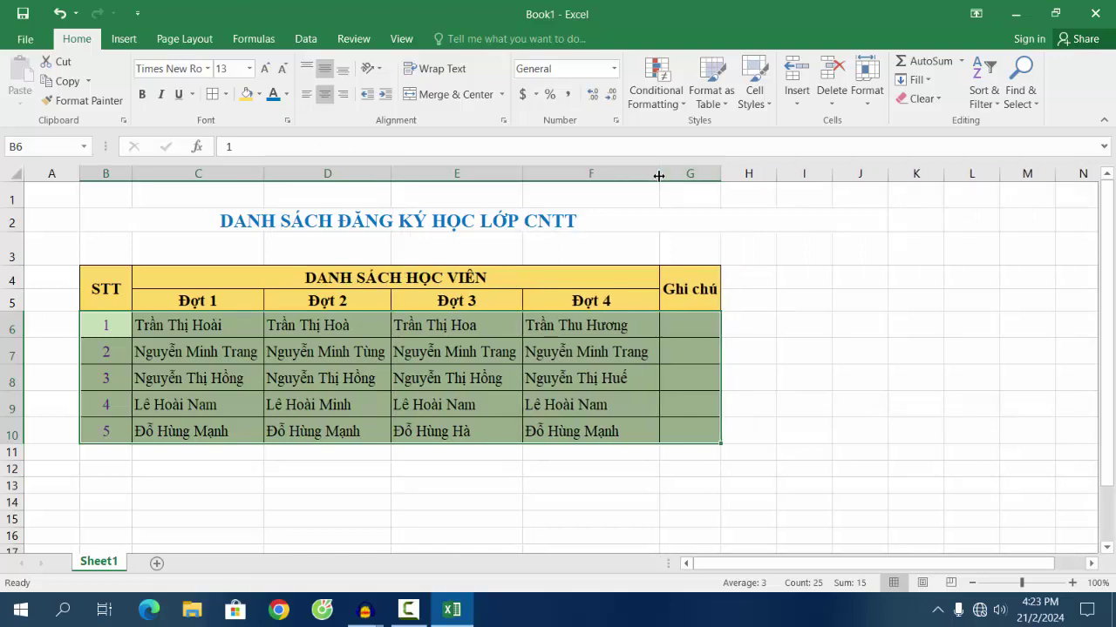
pyautogui.moveTo(659, 181); pyautogui.dragTo(713, 178)
pyautogui.click(791, 251)
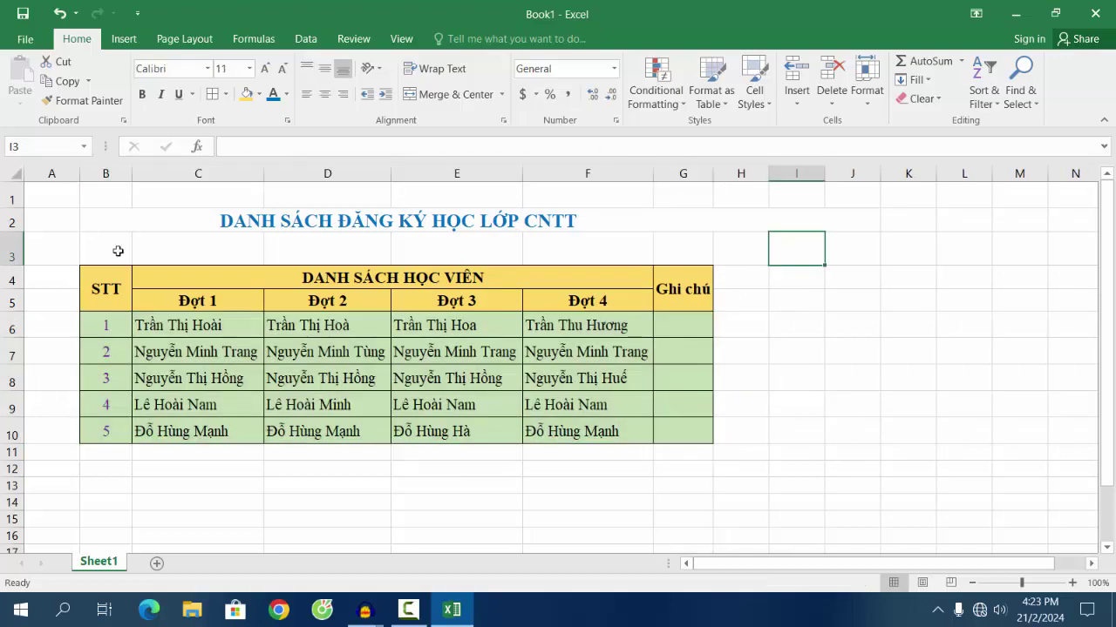
pyautogui.moveTo(128, 176); pyautogui.dragTo(125, 176)
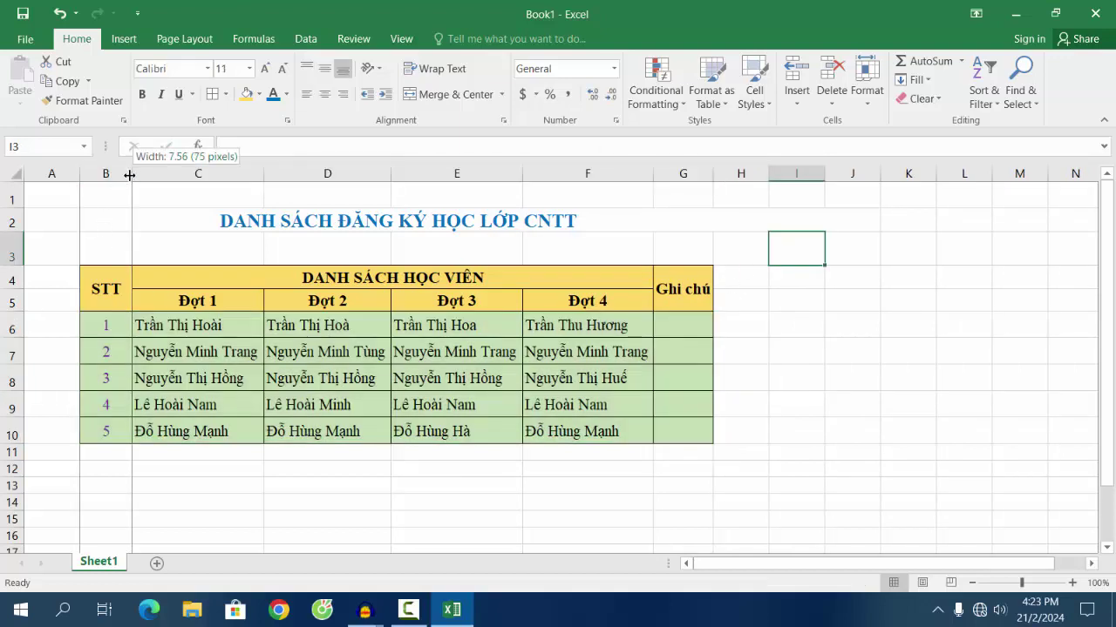
pyautogui.click(772, 336)
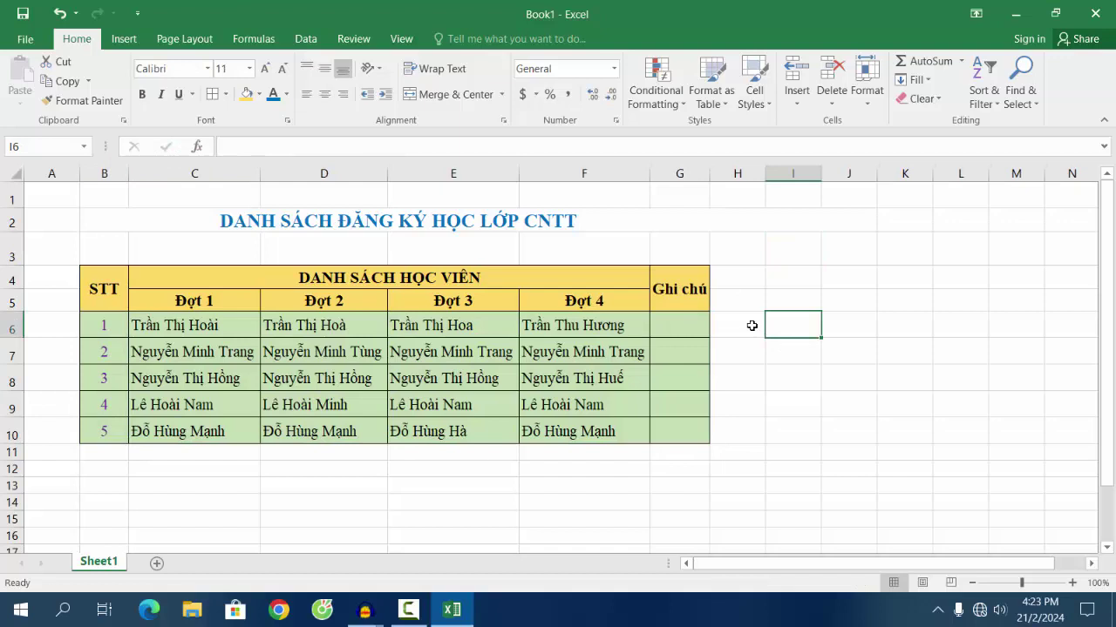